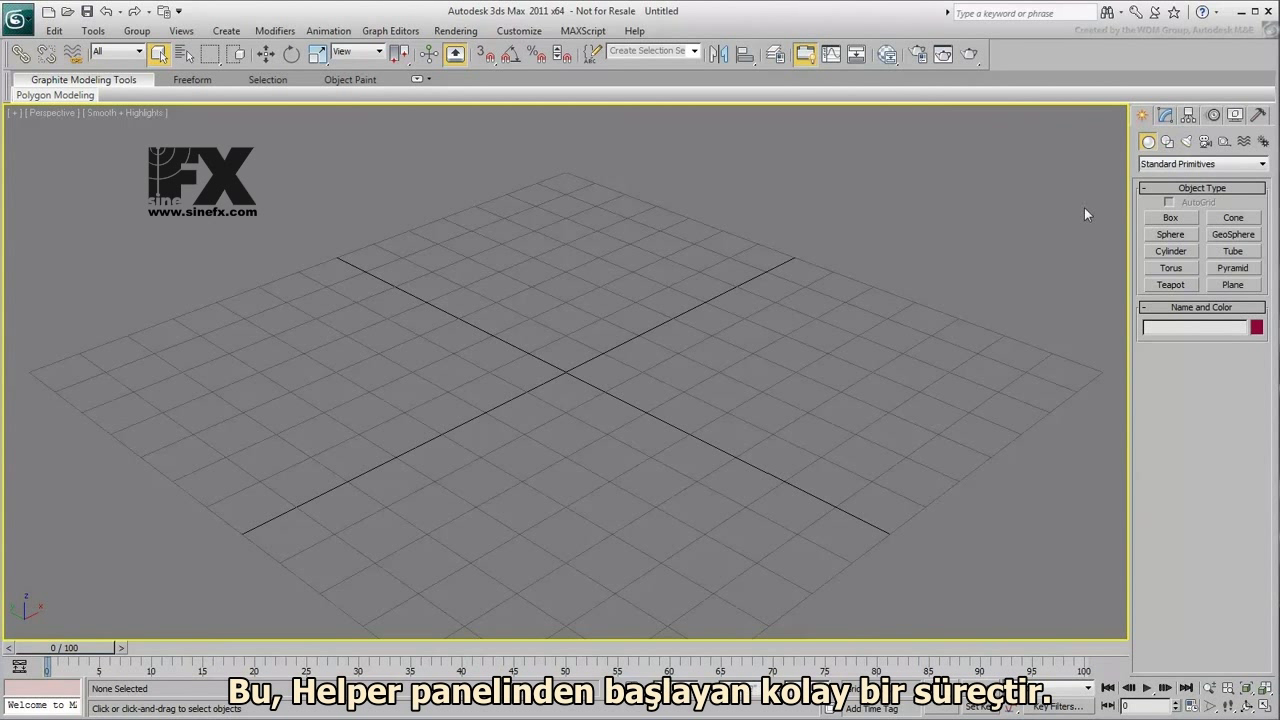
Create a CATParent helper with the Alien preset rig near the grid's left corner, at a CATUnits Ratio of about 0.1
click(1224, 141)
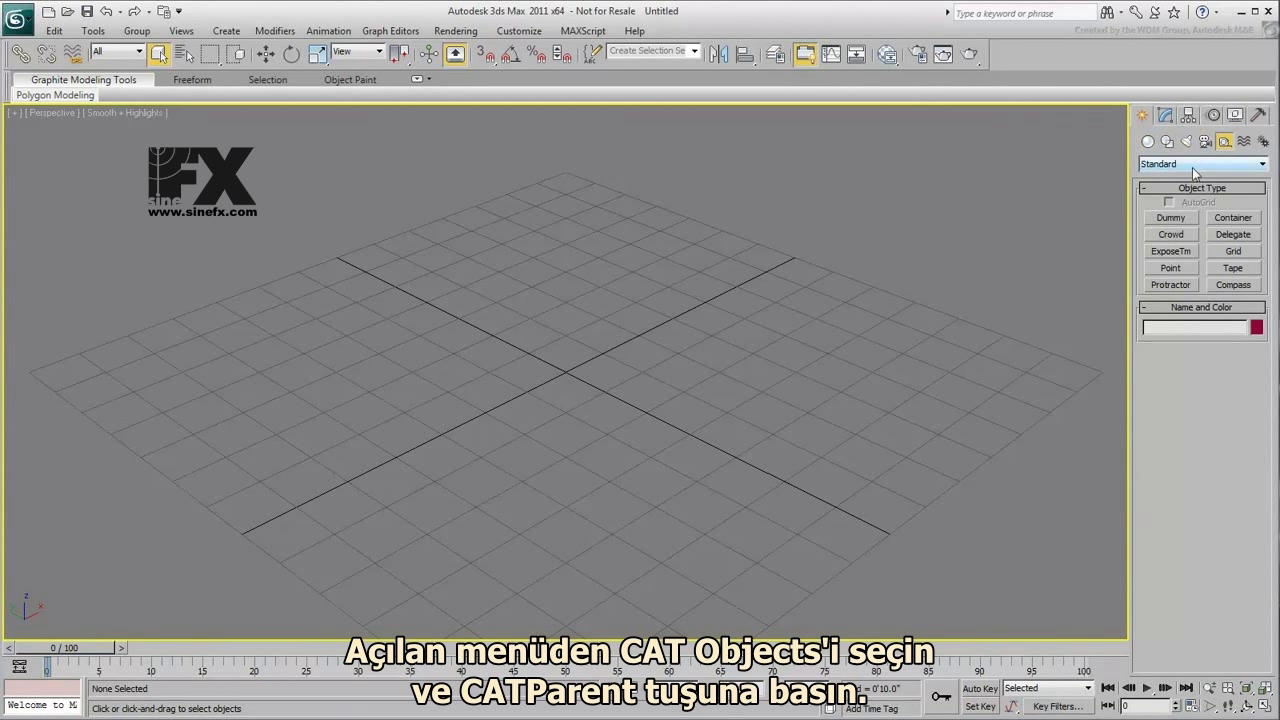
click(1192, 165)
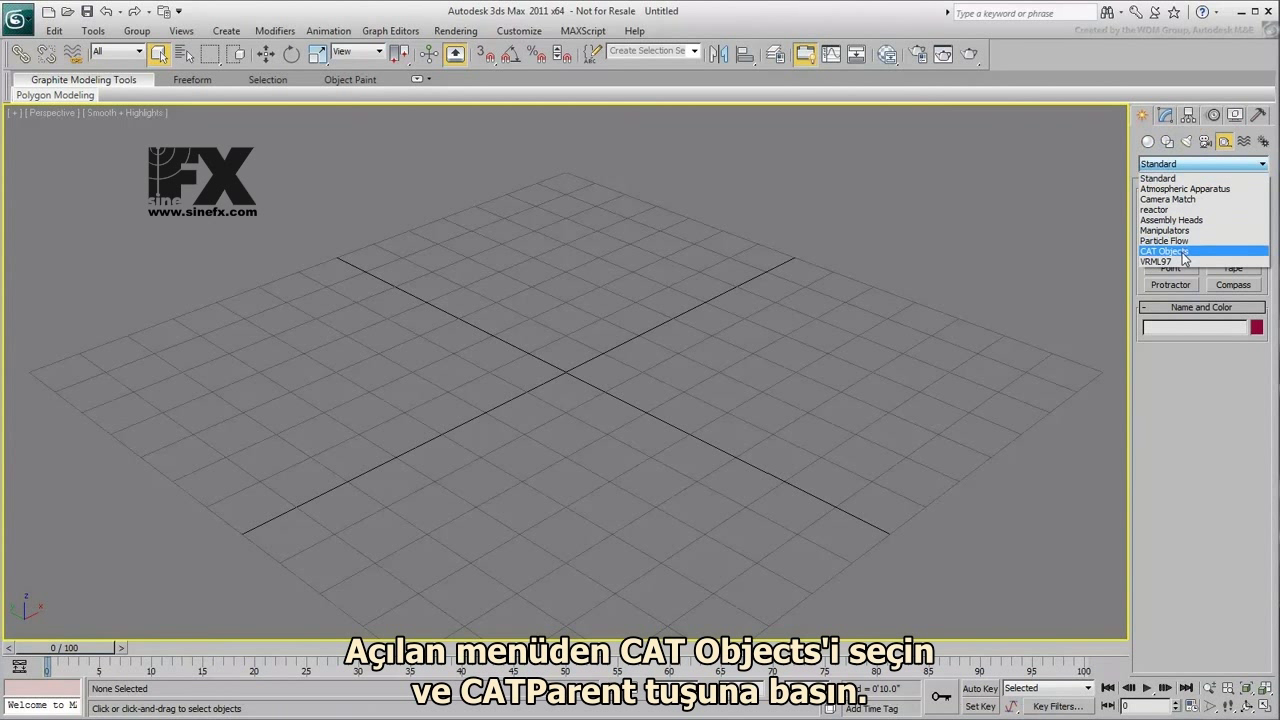
click(1184, 251)
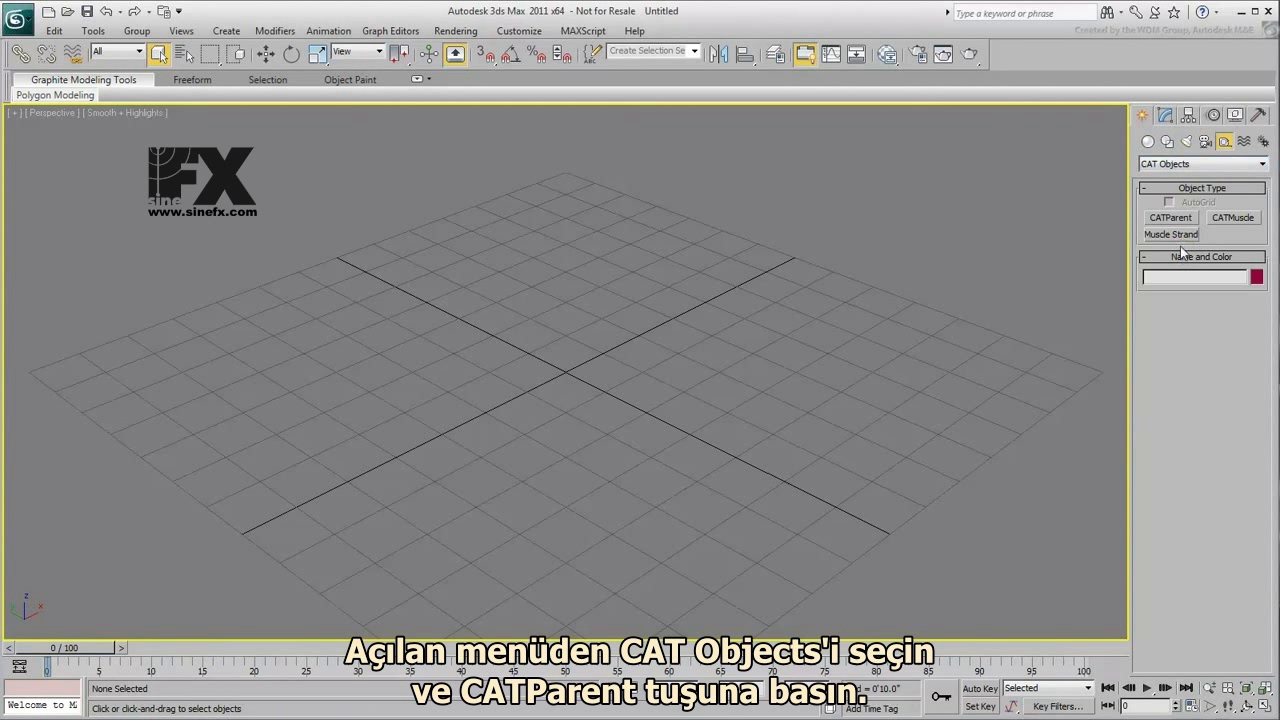
click(1172, 218)
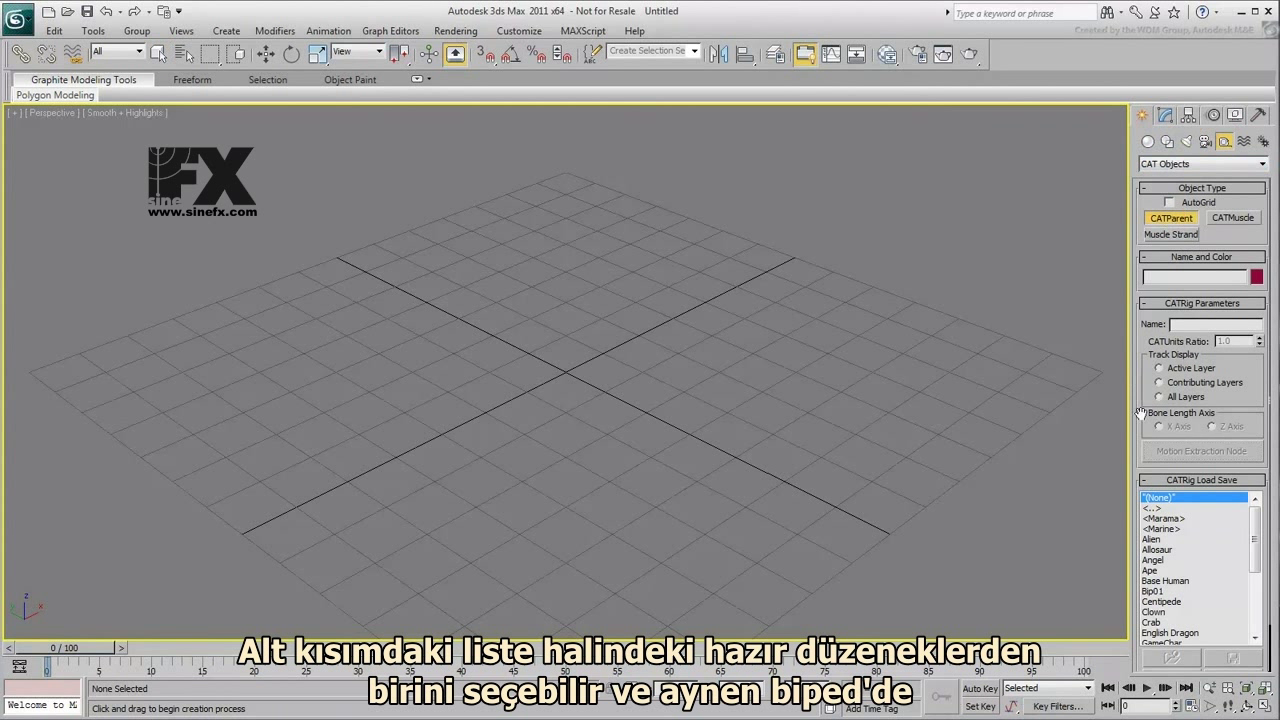
click(1152, 540)
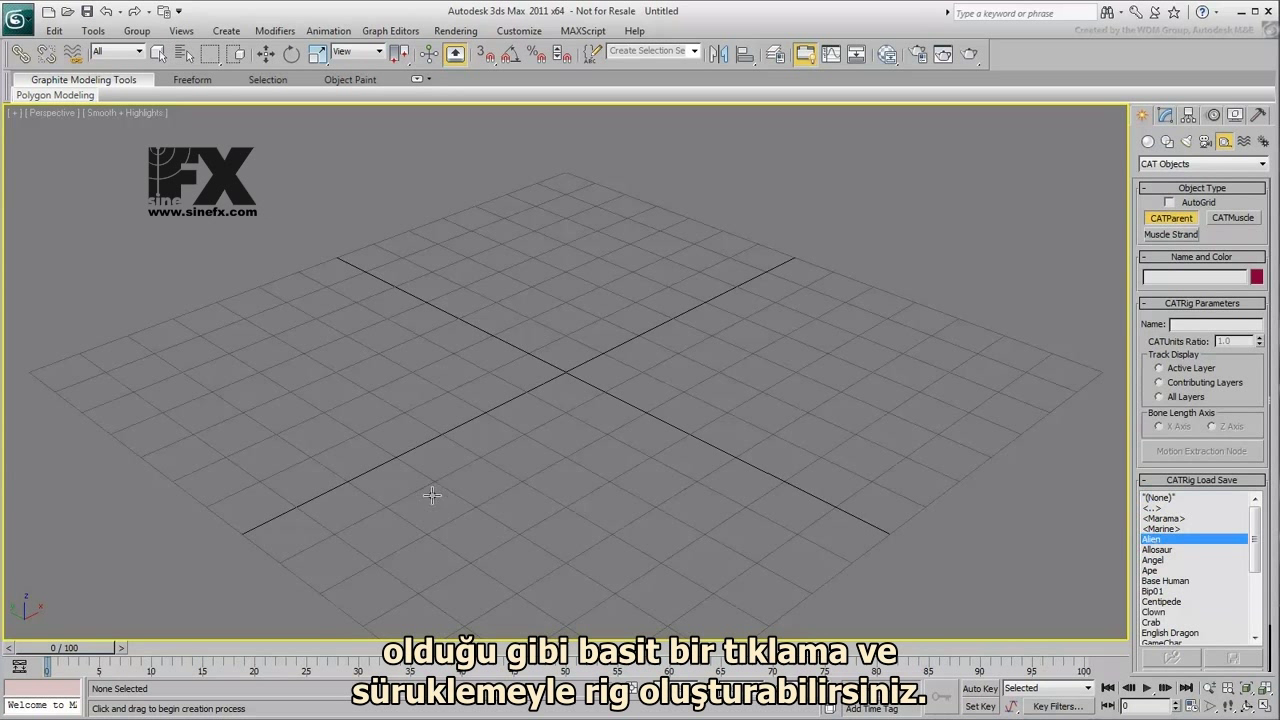
drag(202, 424, 216, 365)
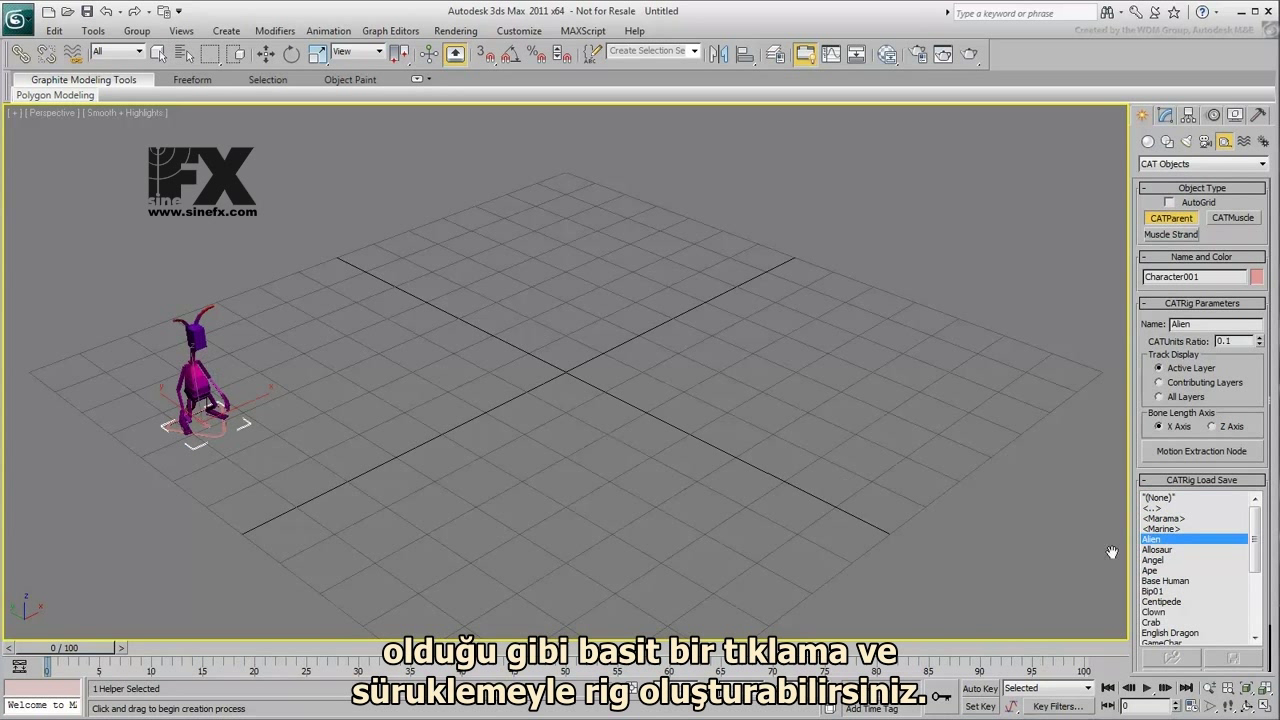
Add Ape, Base Human (ratio about 0.133) and Bip01 (about 0.149) preset rigs in a row along the grid's back-left edge
click(1152, 570)
drag(300, 318, 428, 252)
click(1152, 591)
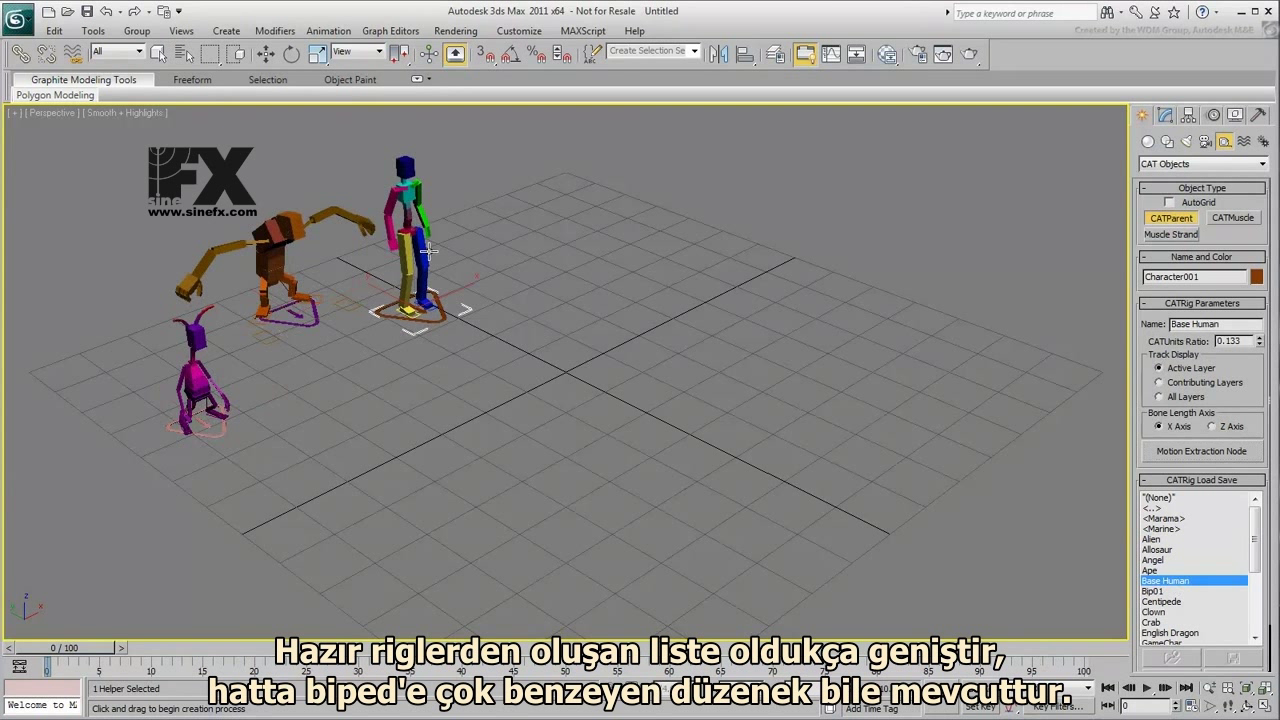
click(1152, 591)
drag(503, 248, 533, 198)
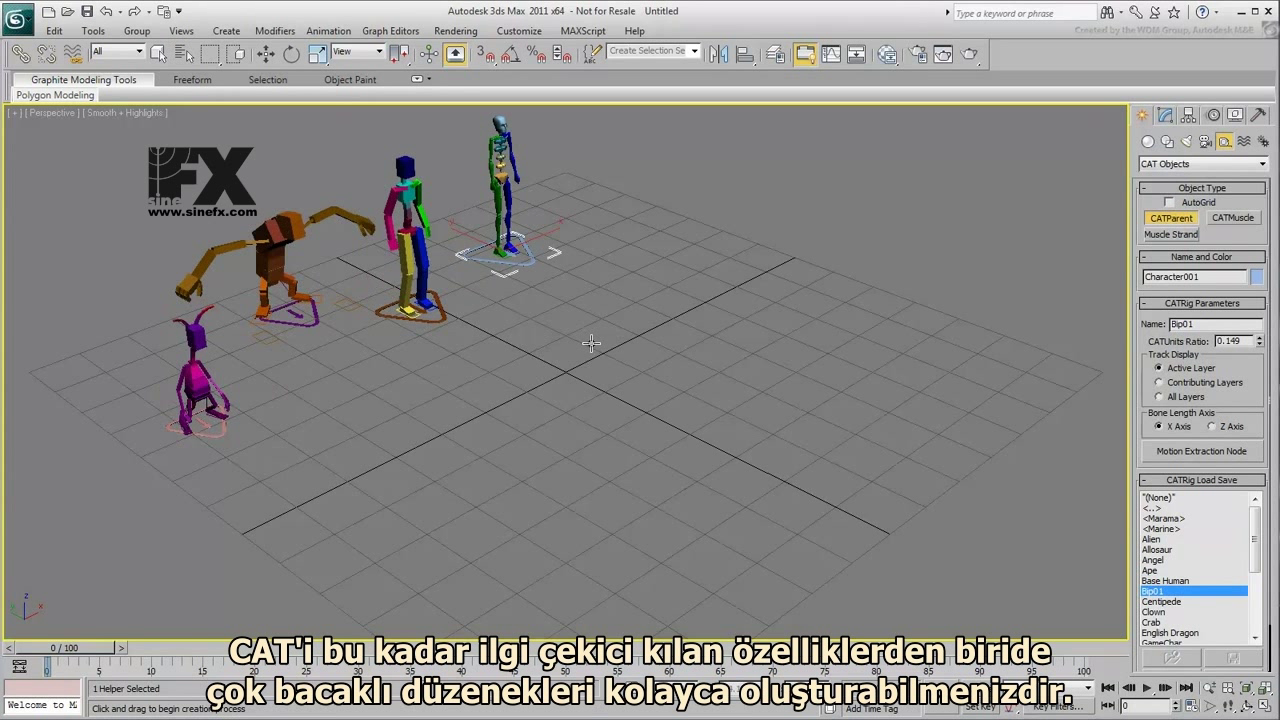
Add a Horse preset rig with a ratio of about 0.173 in front of the bipeds and a Panther rig beside it
drag(1257, 531, 1258, 566)
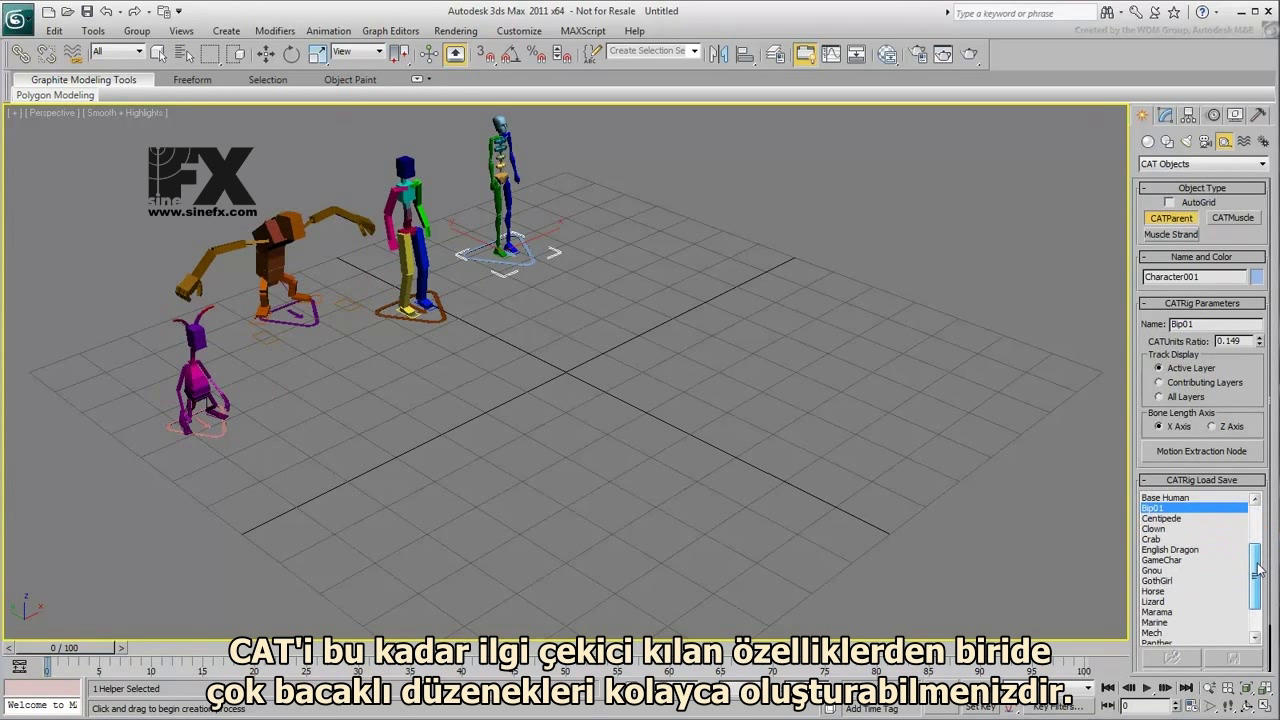
click(1152, 591)
drag(334, 440, 483, 368)
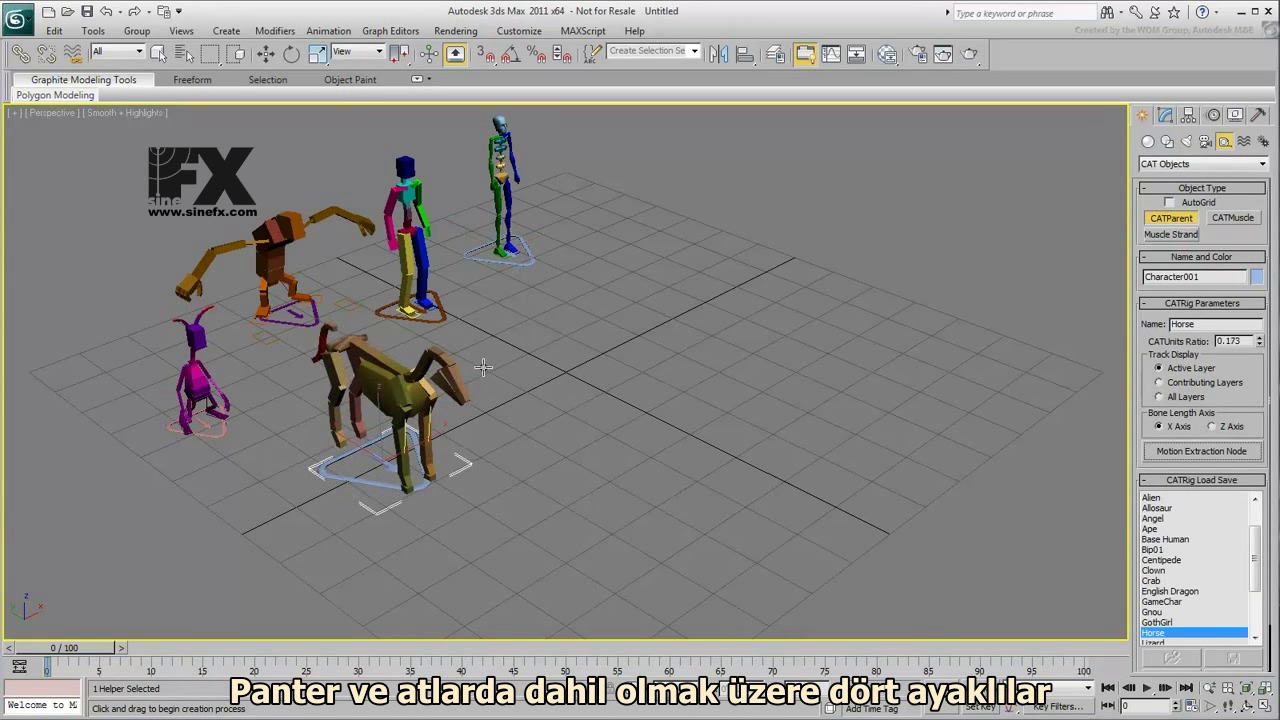
drag(1255, 558, 1256, 597)
click(1163, 601)
drag(539, 402, 724, 374)
Place a Crab preset rig and a Spider rig with a ratio of about 0.098 near the front of the grid
scroll(1165, 535, up, 1)
click(1155, 528)
drag(434, 580, 489, 535)
drag(1253, 540, 1257, 576)
scroll(1258, 583, down, 1)
click(1155, 632)
click(560, 525)
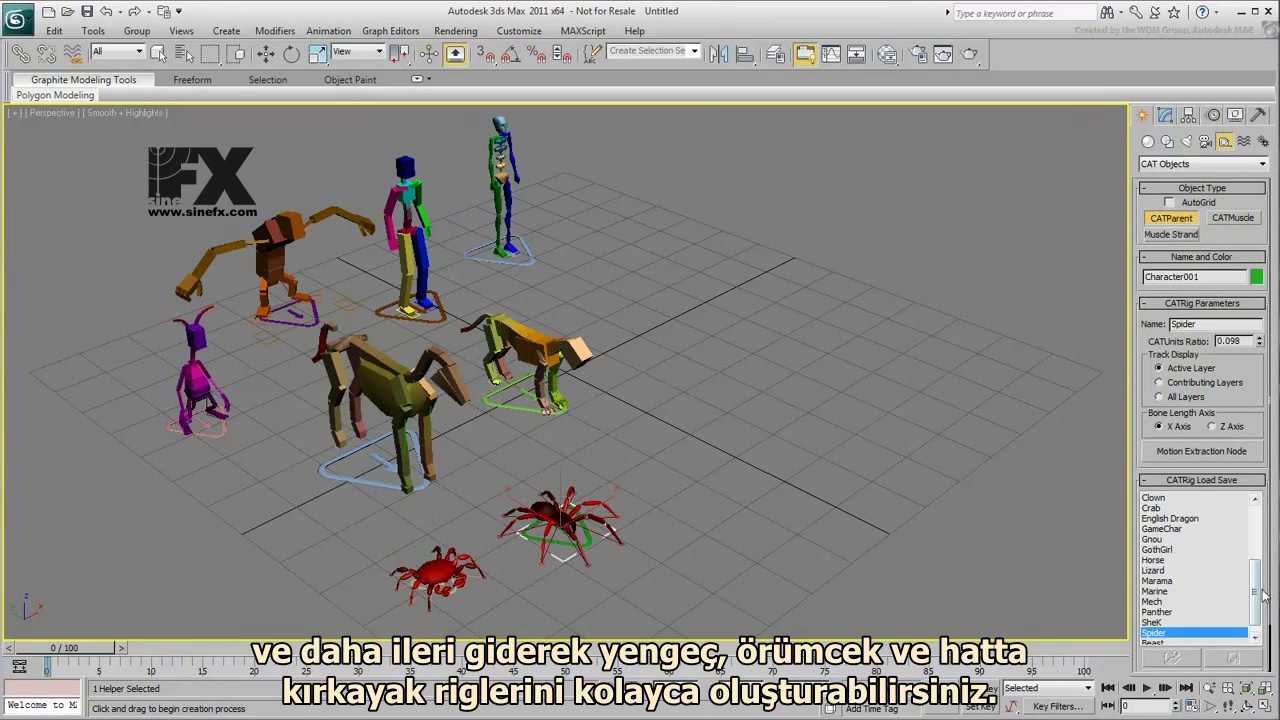
Add a Centipede preset rig with a CATUnits Ratio of about 0.059 beside the spider
scroll(1257, 590, up, 4)
click(1160, 601)
drag(700, 494, 773, 485)
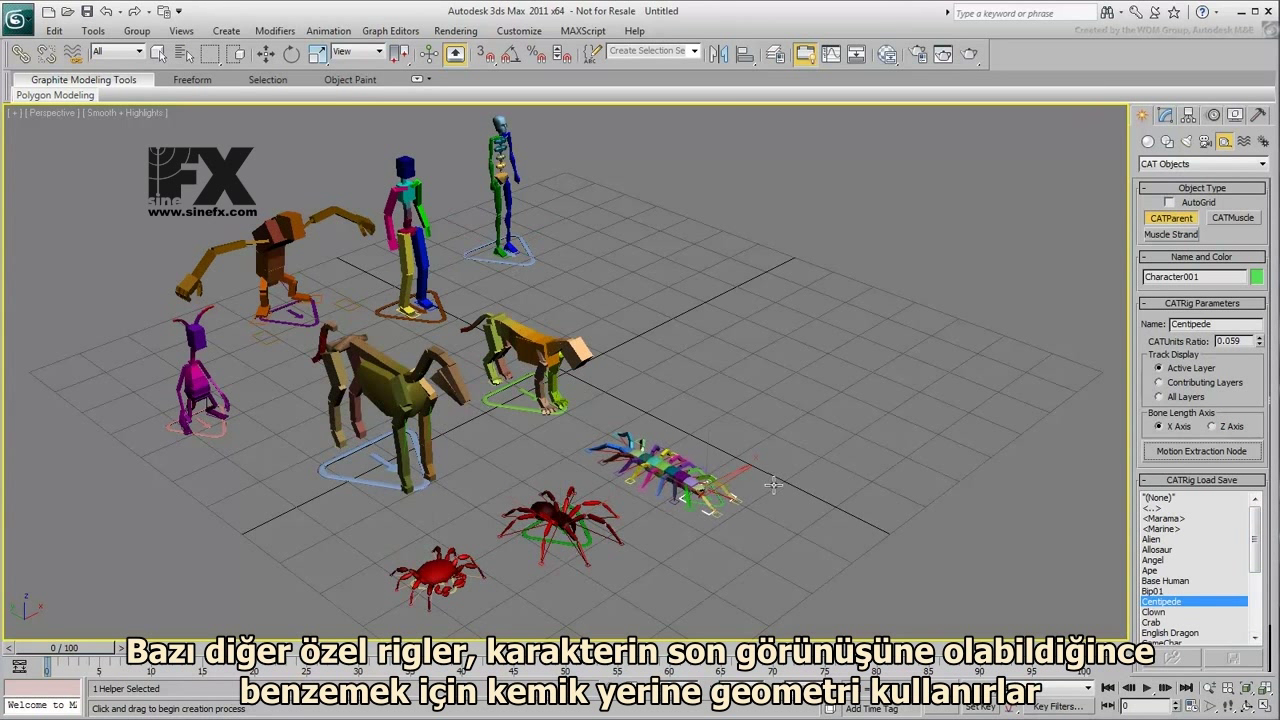
Create a Gnou preset rig with a ratio of about 0.157 on the grid's right side and rotate its head bone
scroll(1257, 585, down, 3)
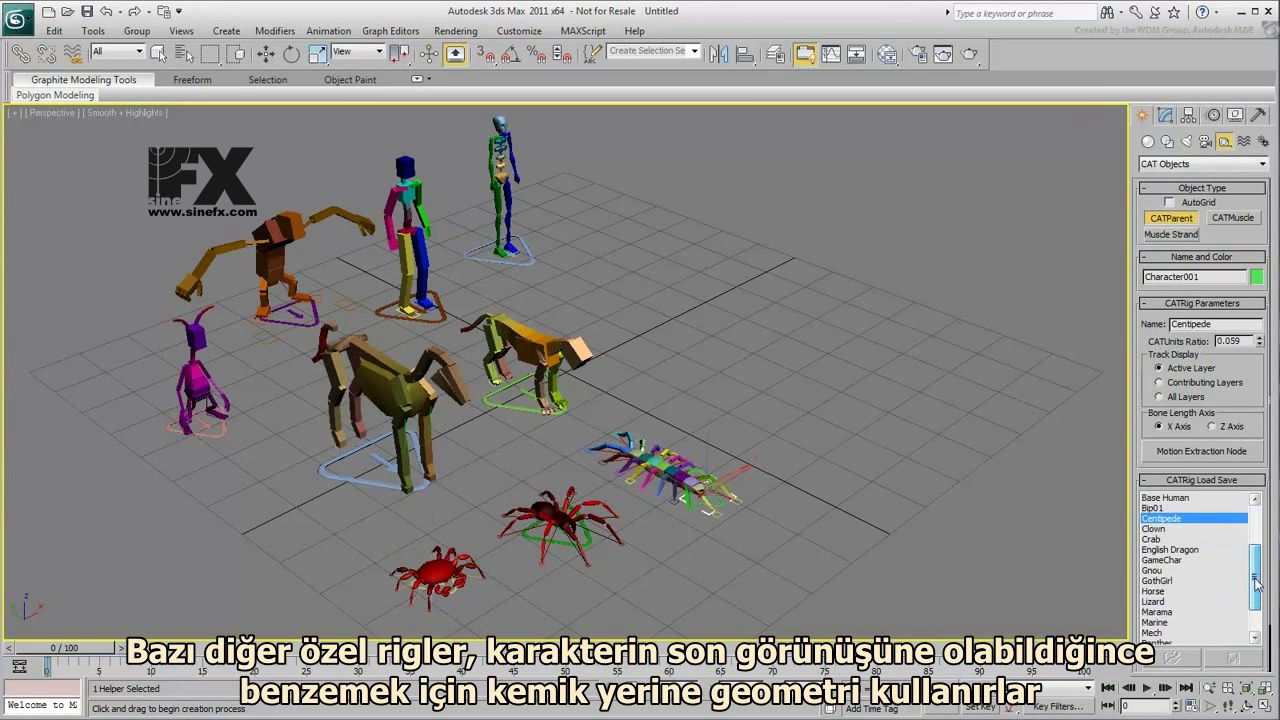
click(1153, 570)
drag(803, 366, 952, 342)
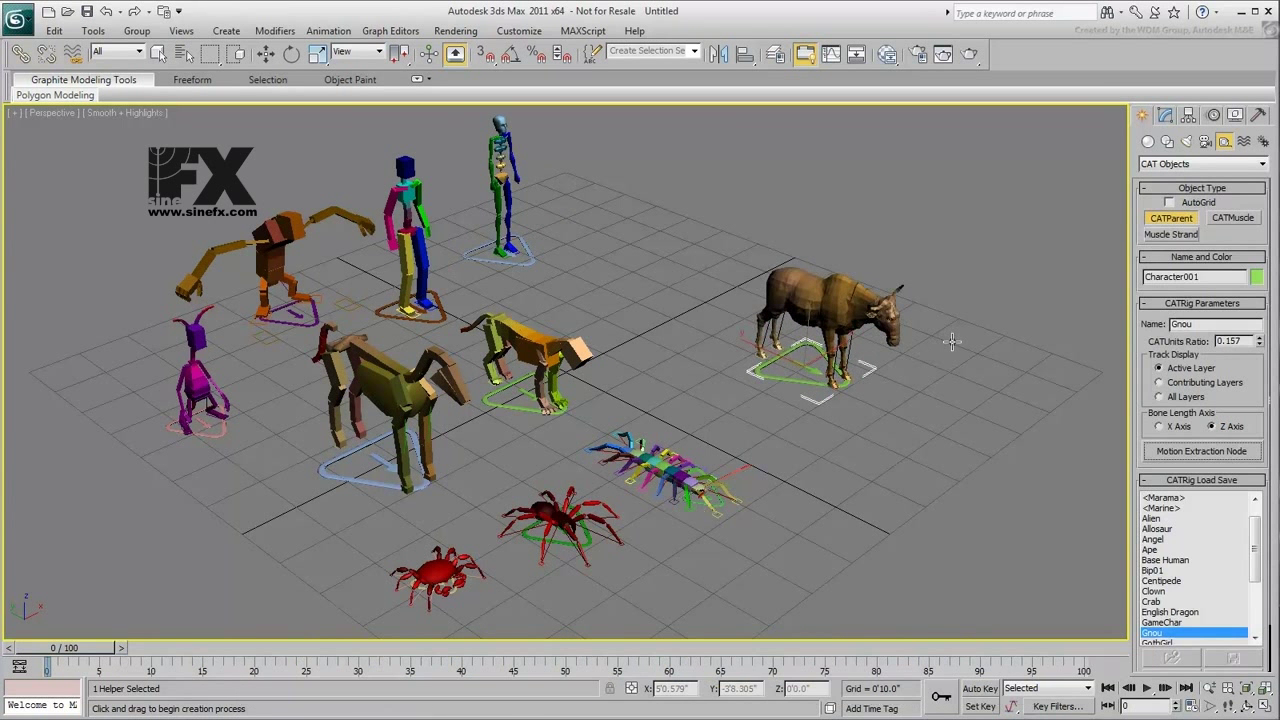
click(857, 343)
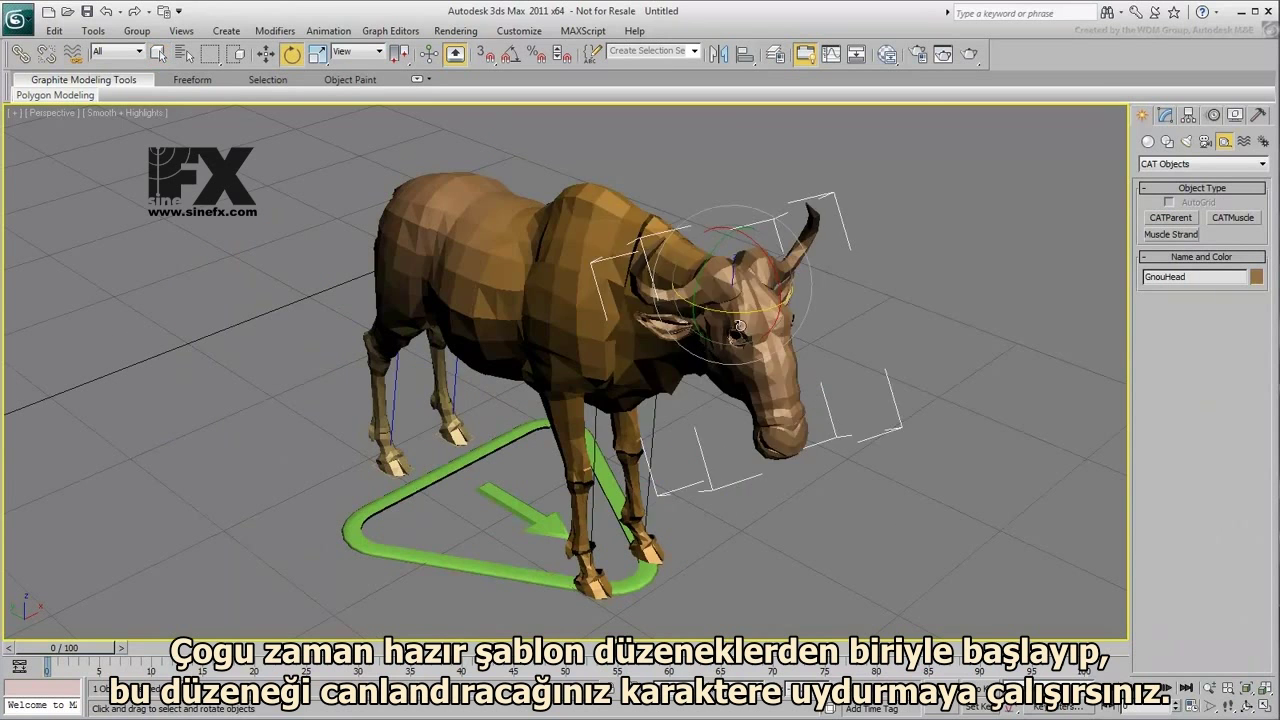
drag(740, 325, 750, 270)
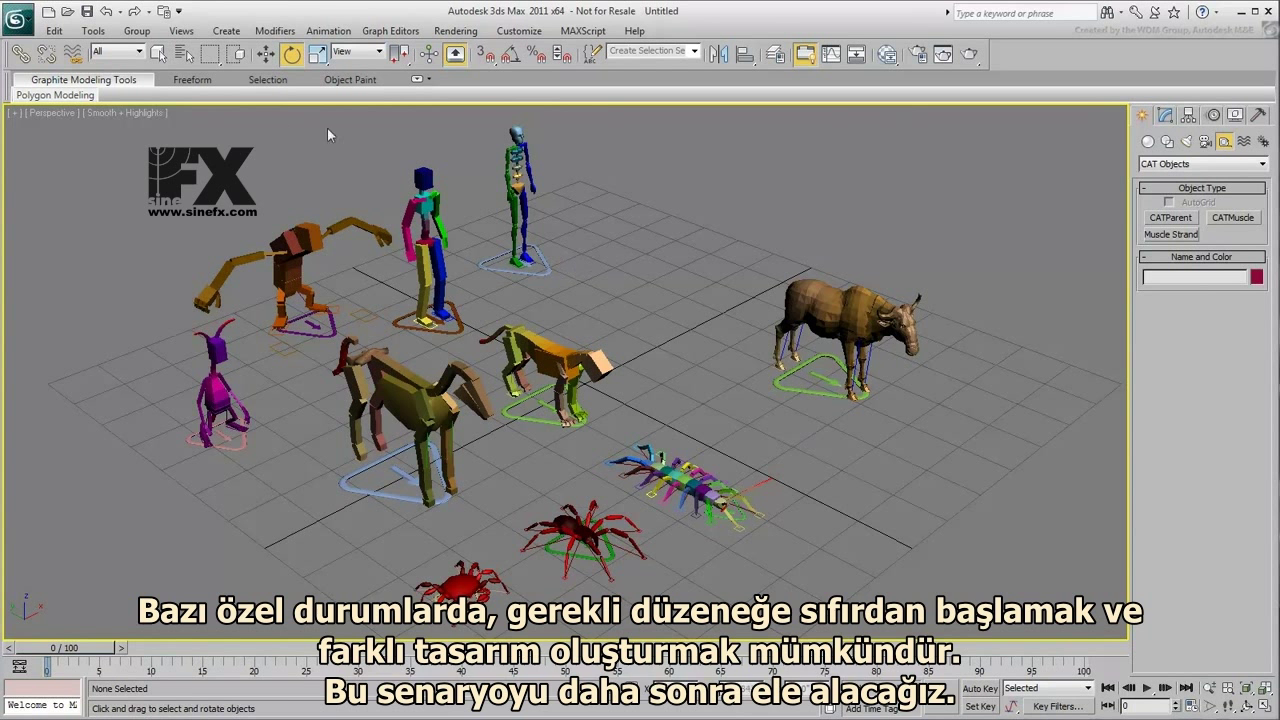
Open the recent scene zapman_start.max without saving the changes to the current scene
click(18, 18)
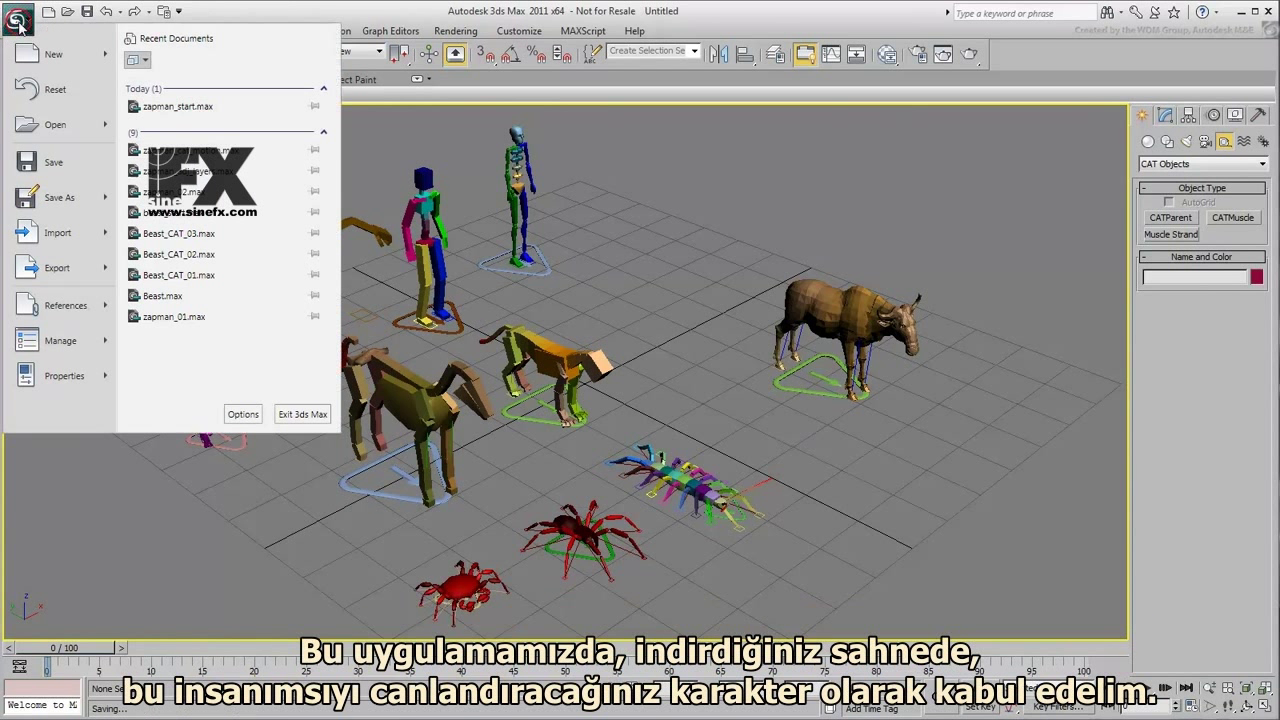
click(196, 106)
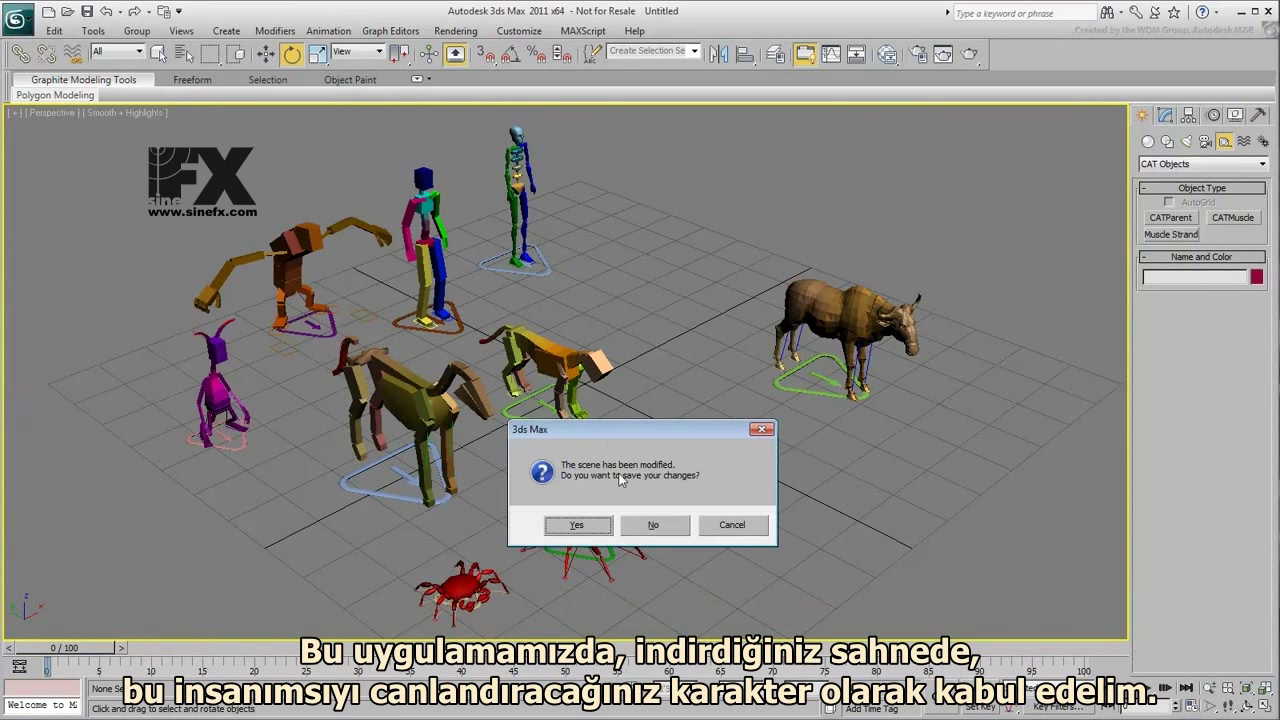
click(655, 525)
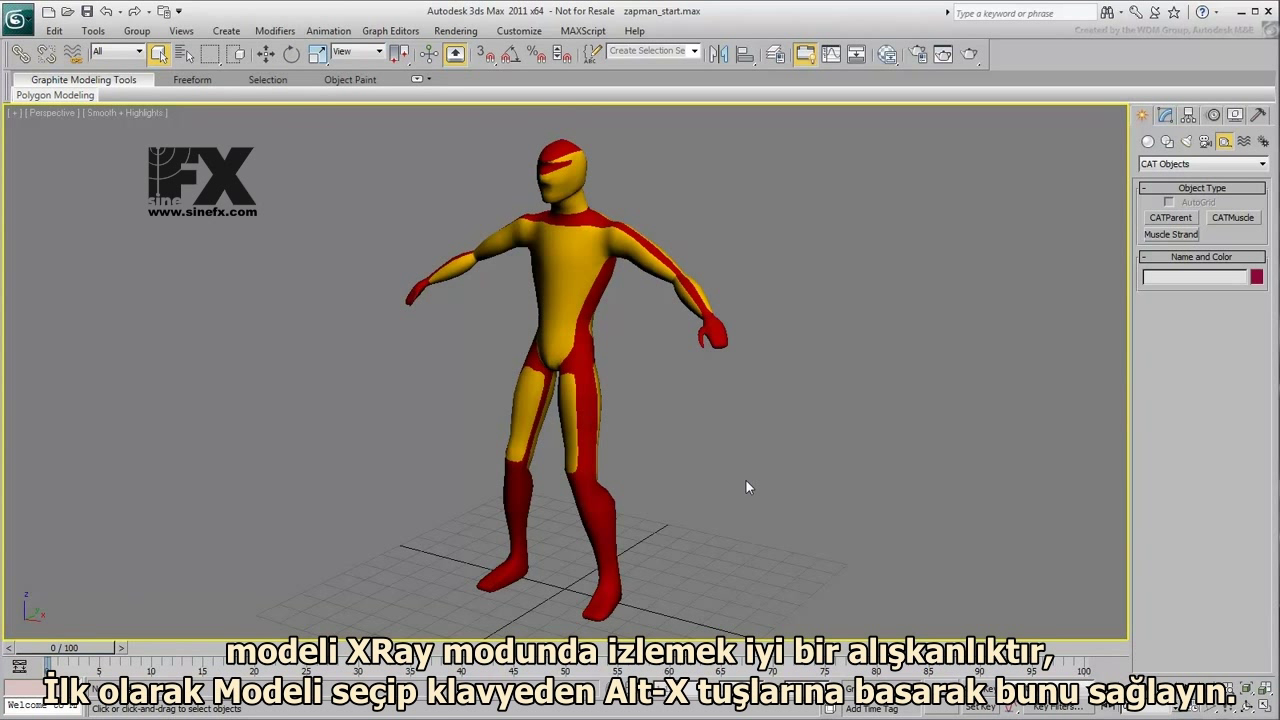
Display the humanoid character mesh in X-Ray mode and freeze it
click(597, 428)
key(alt+x)
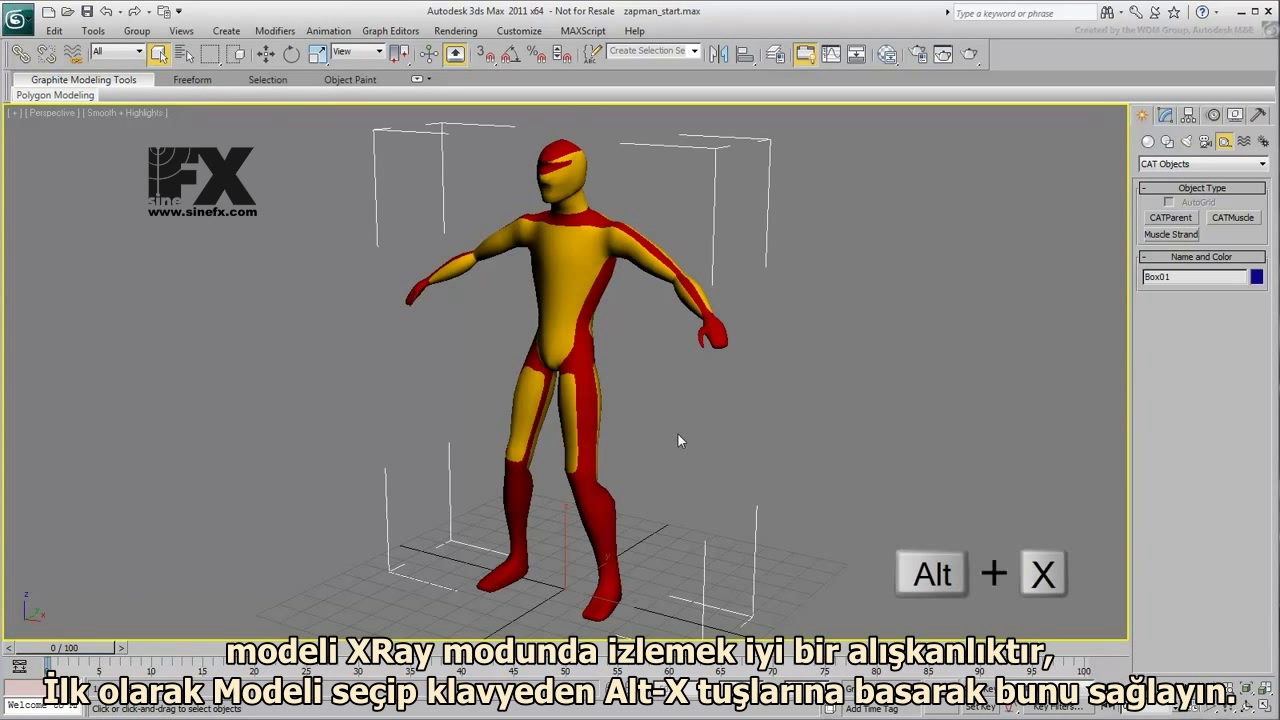
key(alt+x)
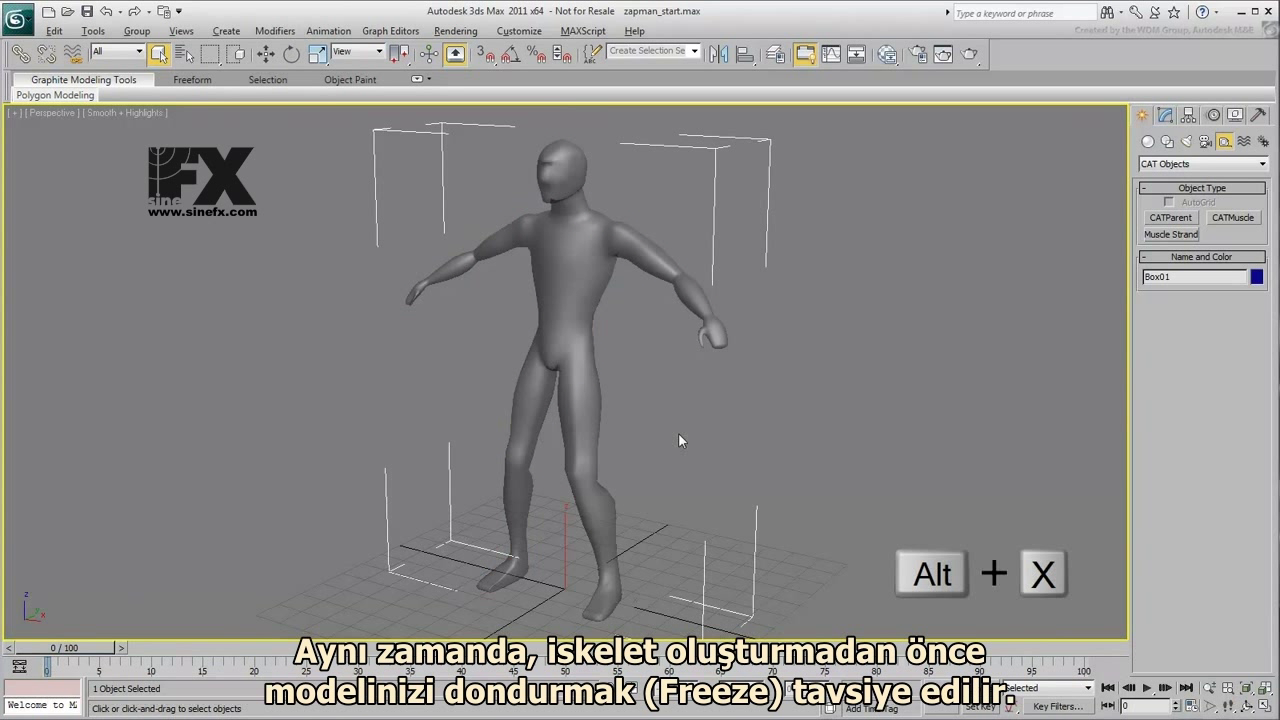
right_click(678, 432)
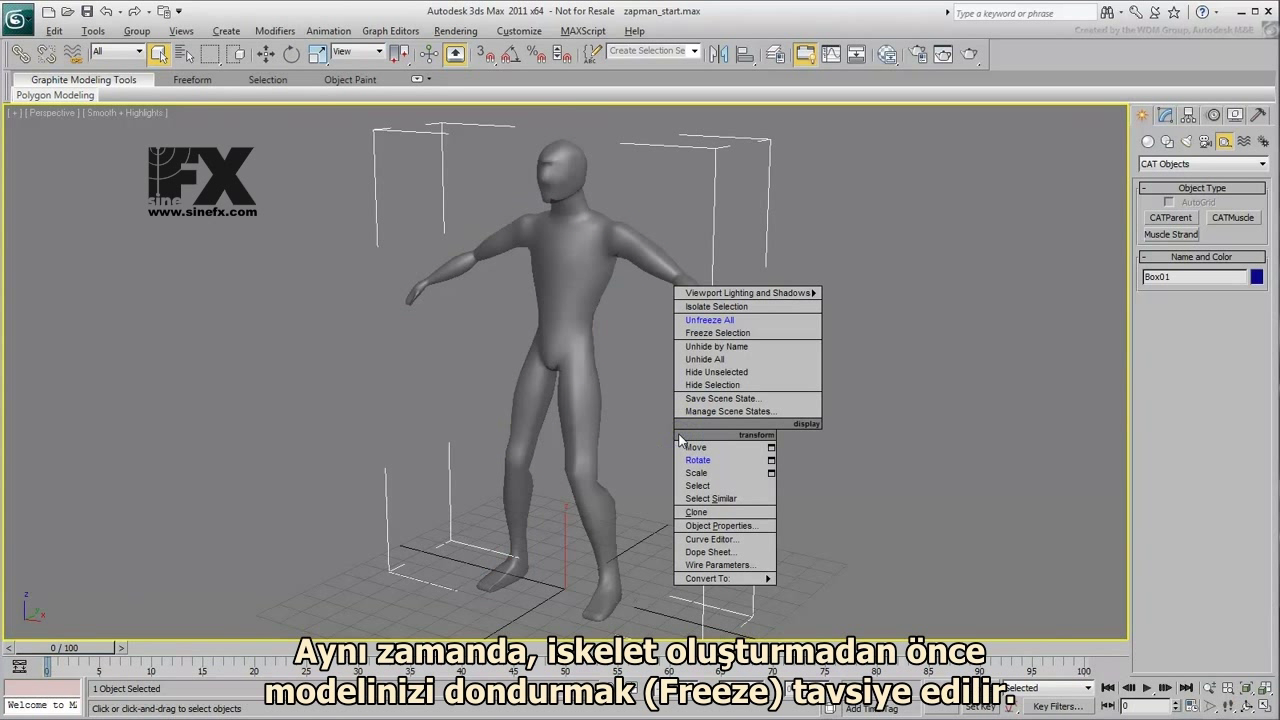
click(717, 333)
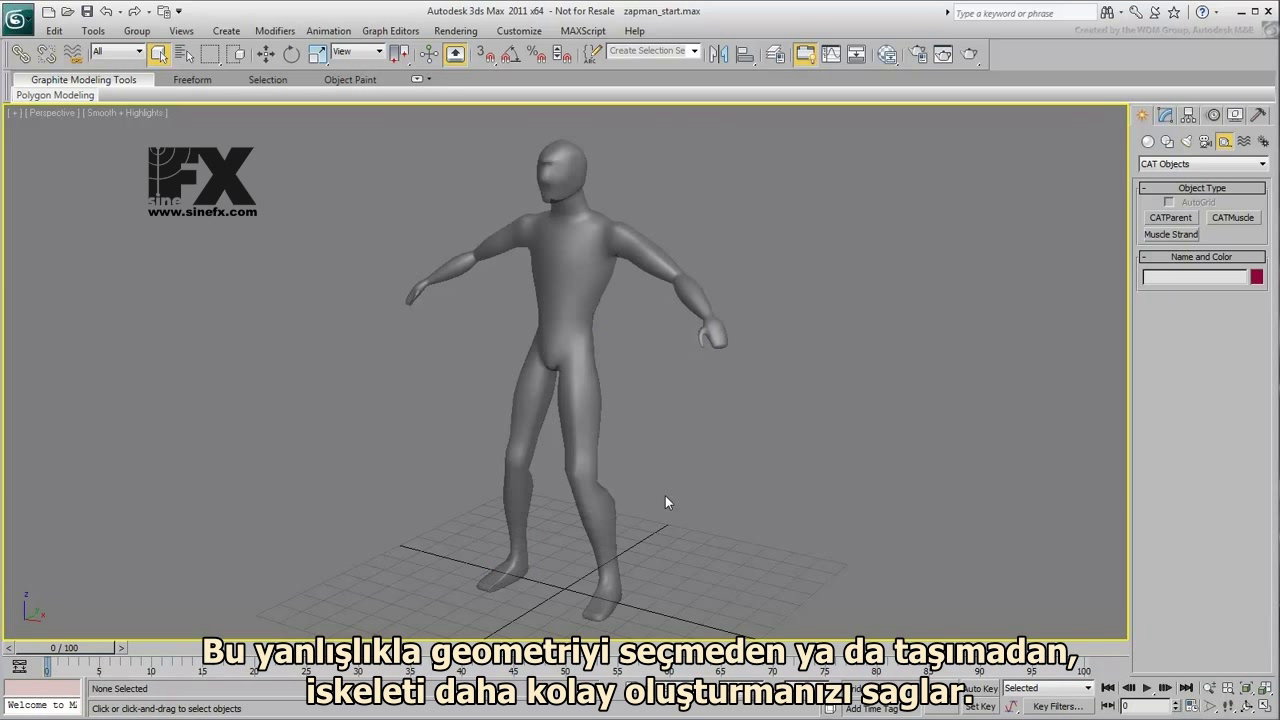
Create a Base Human CATParent rig between the character's feet, with a CATUnits Ratio of about 0.594
click(1169, 218)
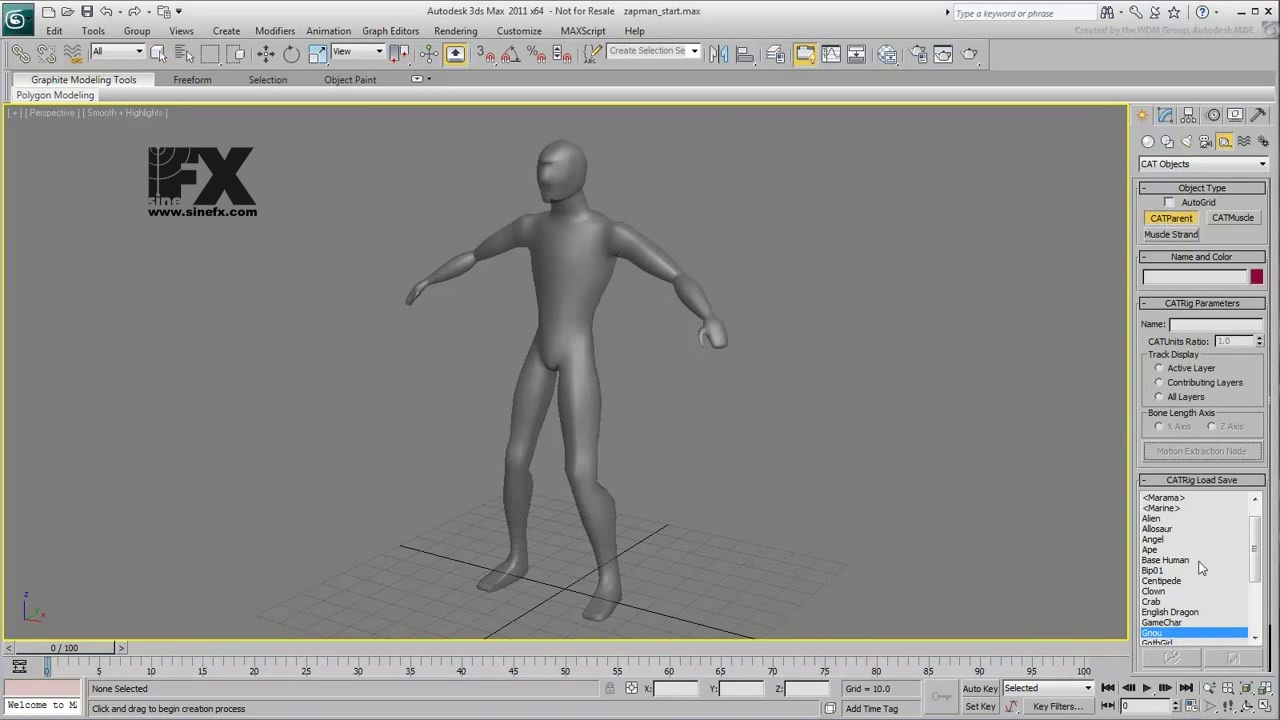
click(1168, 560)
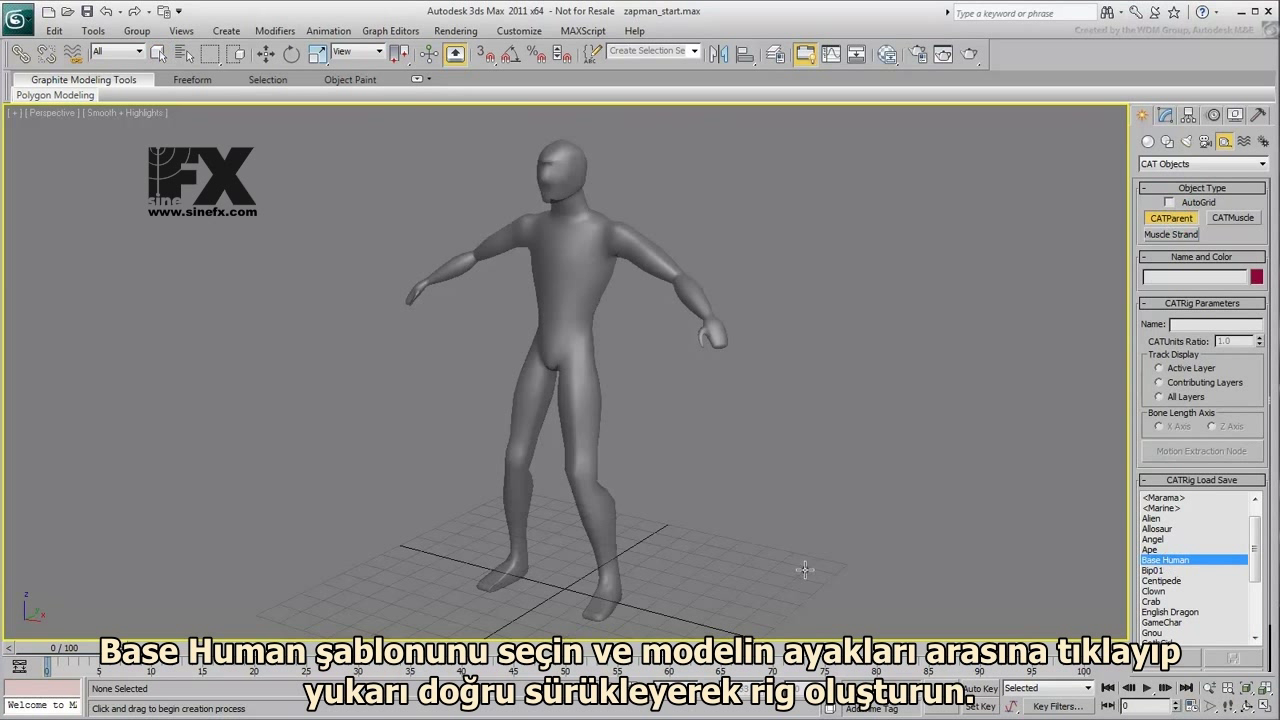
drag(564, 589, 592, 472)
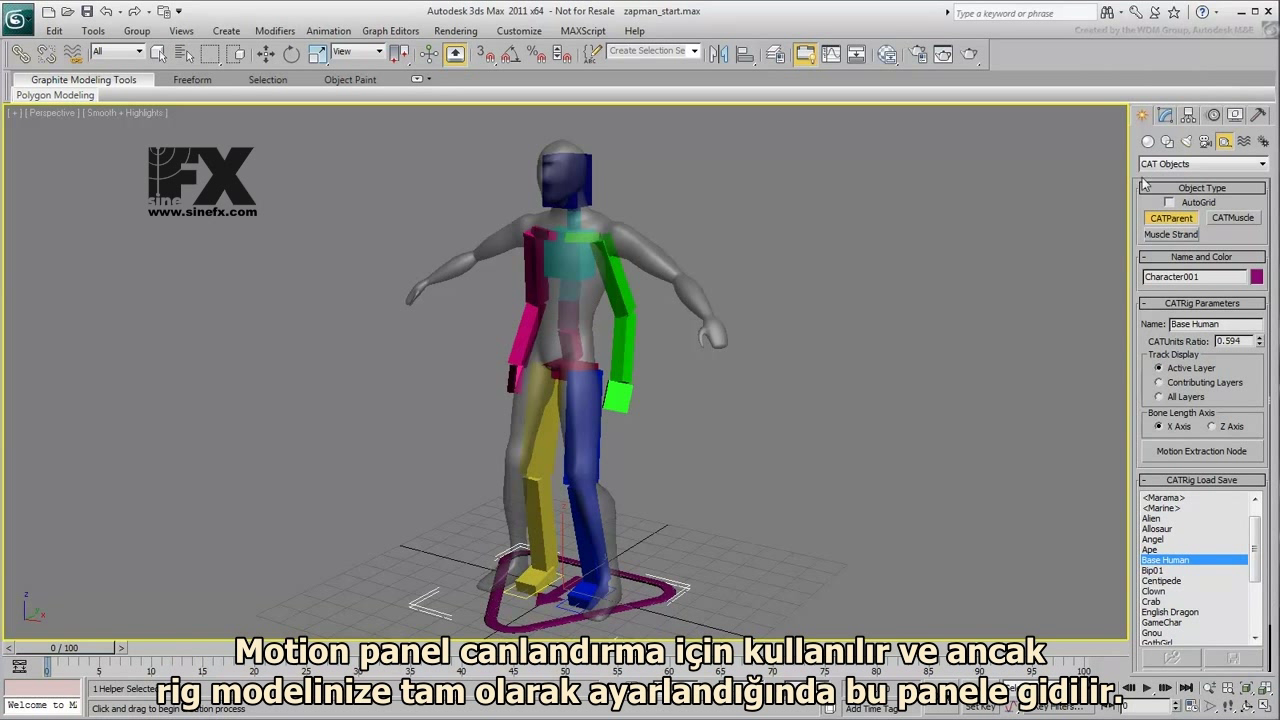
Raise the rig's CATUnits Ratio to 0.674 to match its pelvis height to the character's hips
click(1214, 117)
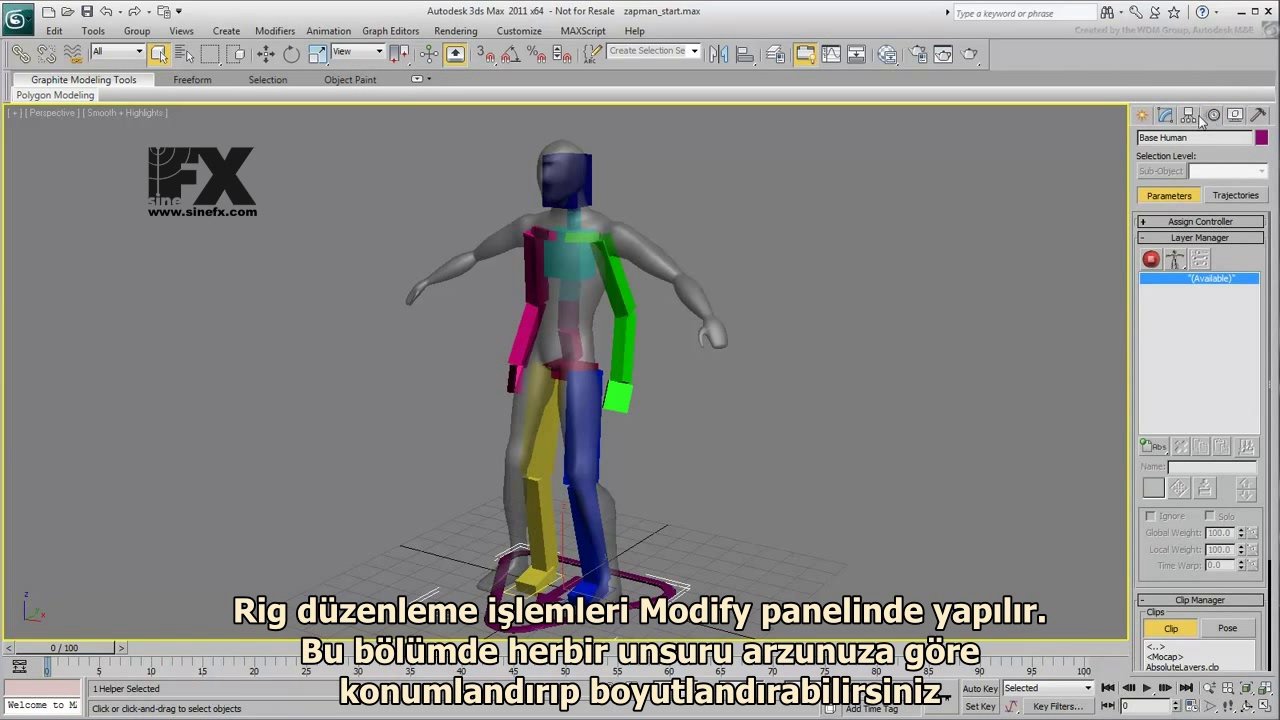
click(1165, 117)
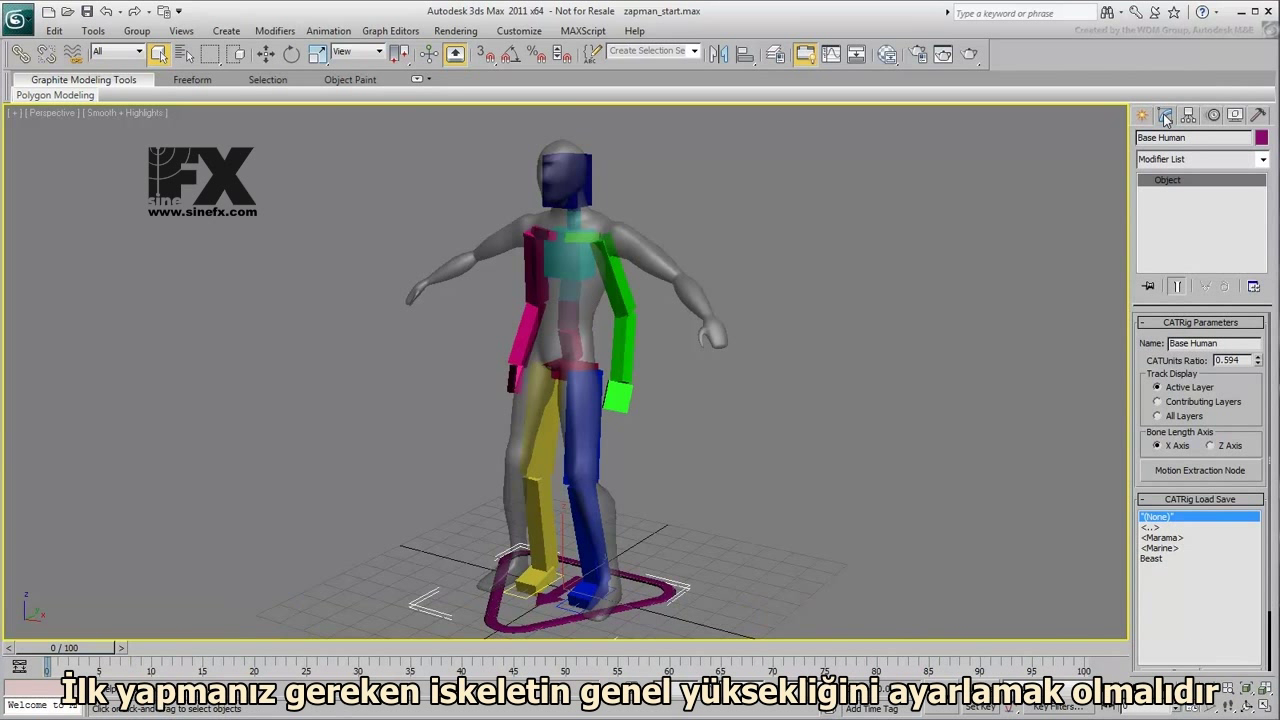
alt+middle_drag(769, 453, 824, 435)
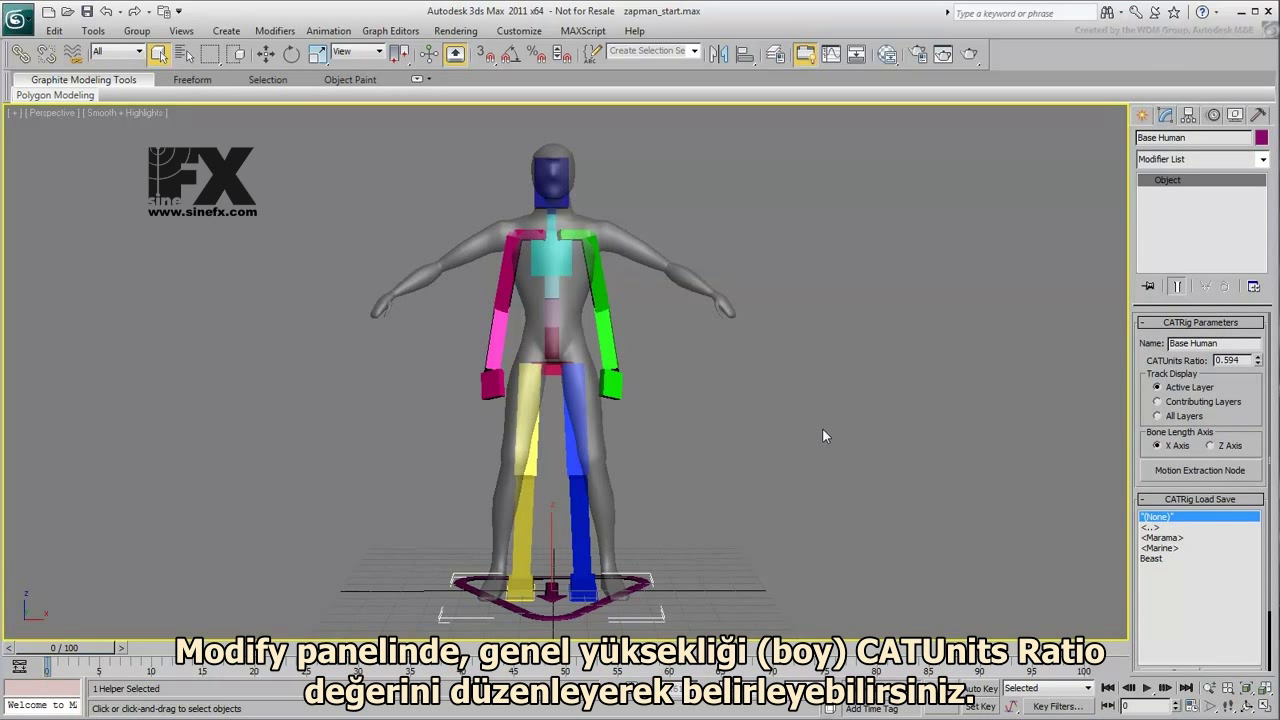
drag(1259, 367, 1257, 355)
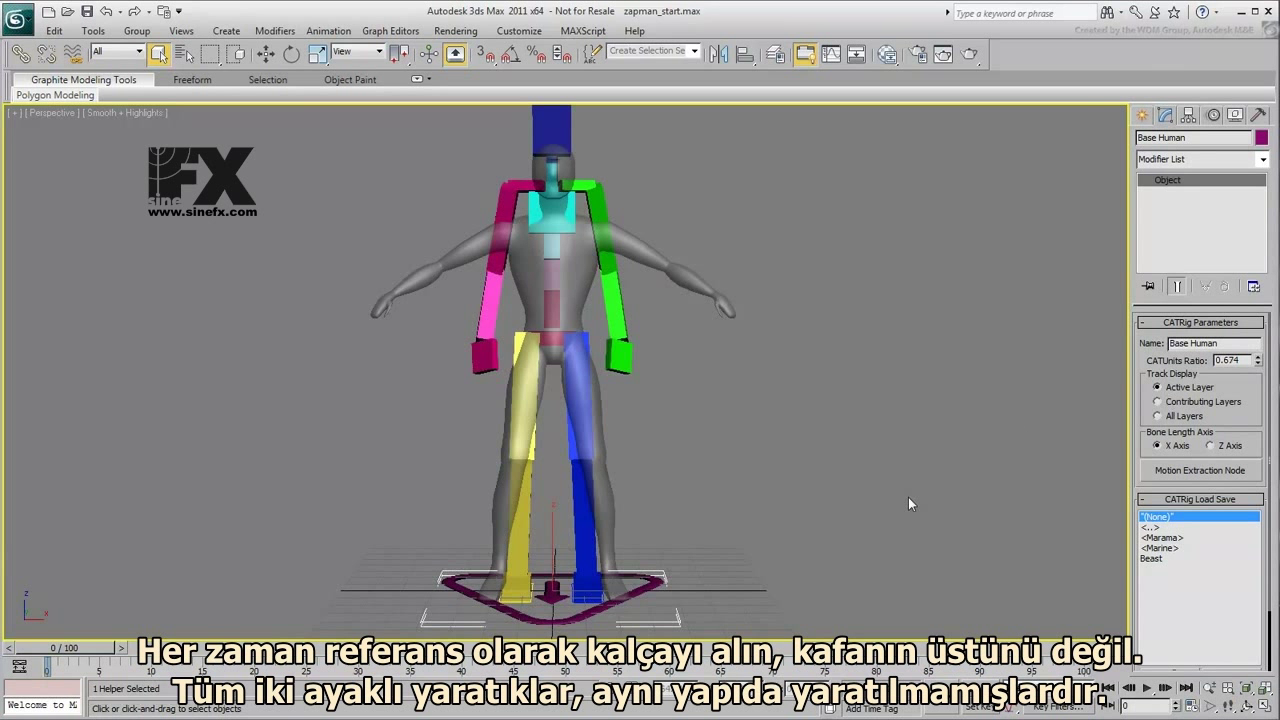
Rename the CAT rig as Humanoid_ in its rig parameters
alt+middle_drag(899, 457, 866, 463)
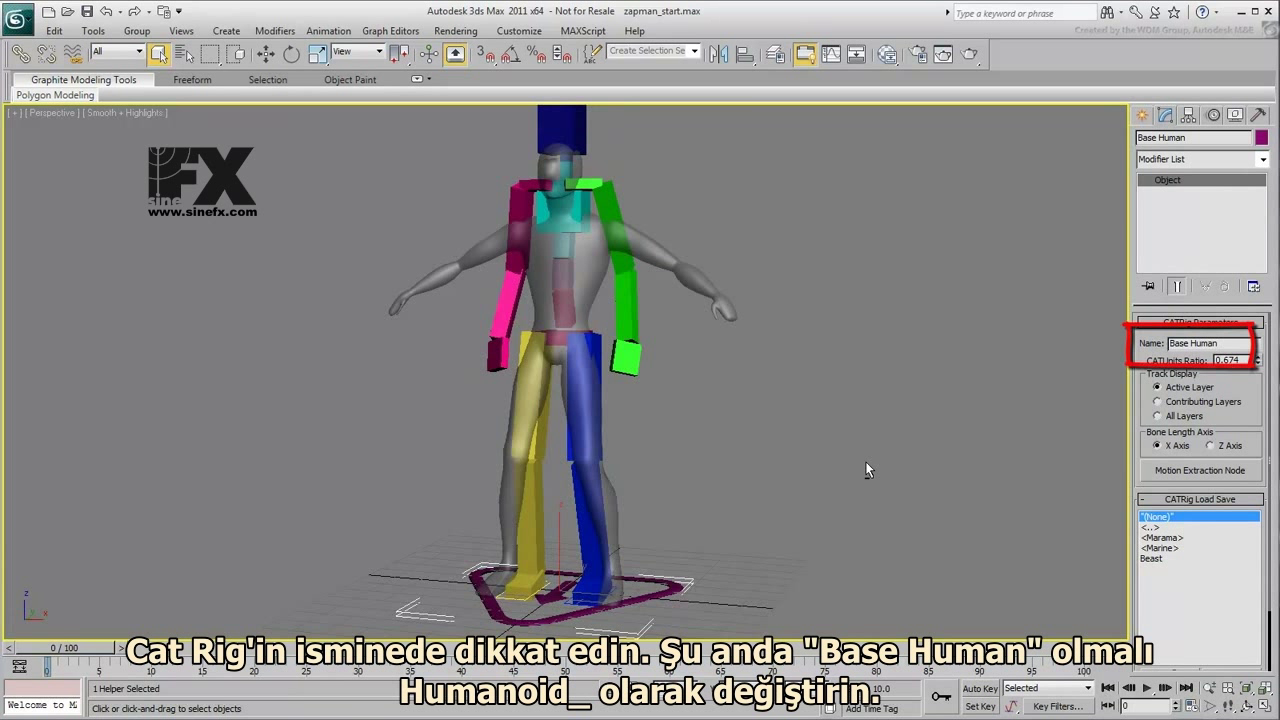
drag(1230, 343, 1133, 345)
text(Humanoid_)
key(Return)
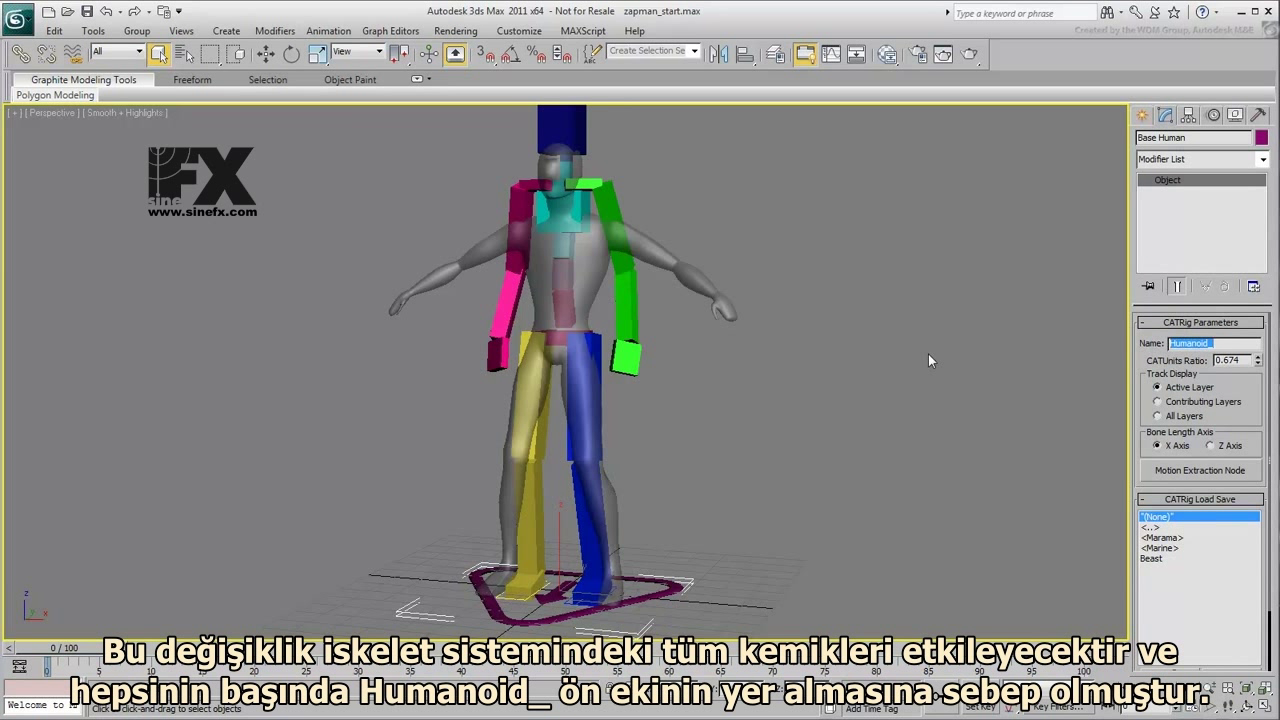
Check the name prefix on the rig's green upper arm and forearm bones
click(928, 360)
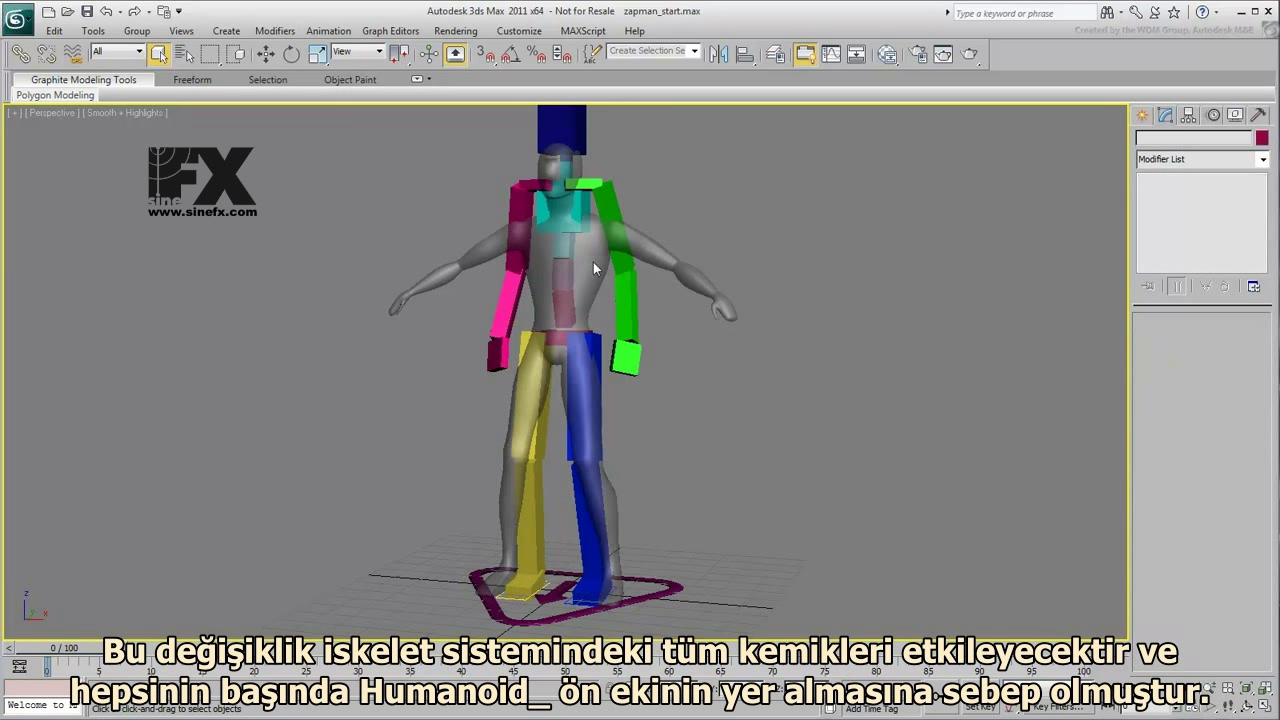
click(619, 262)
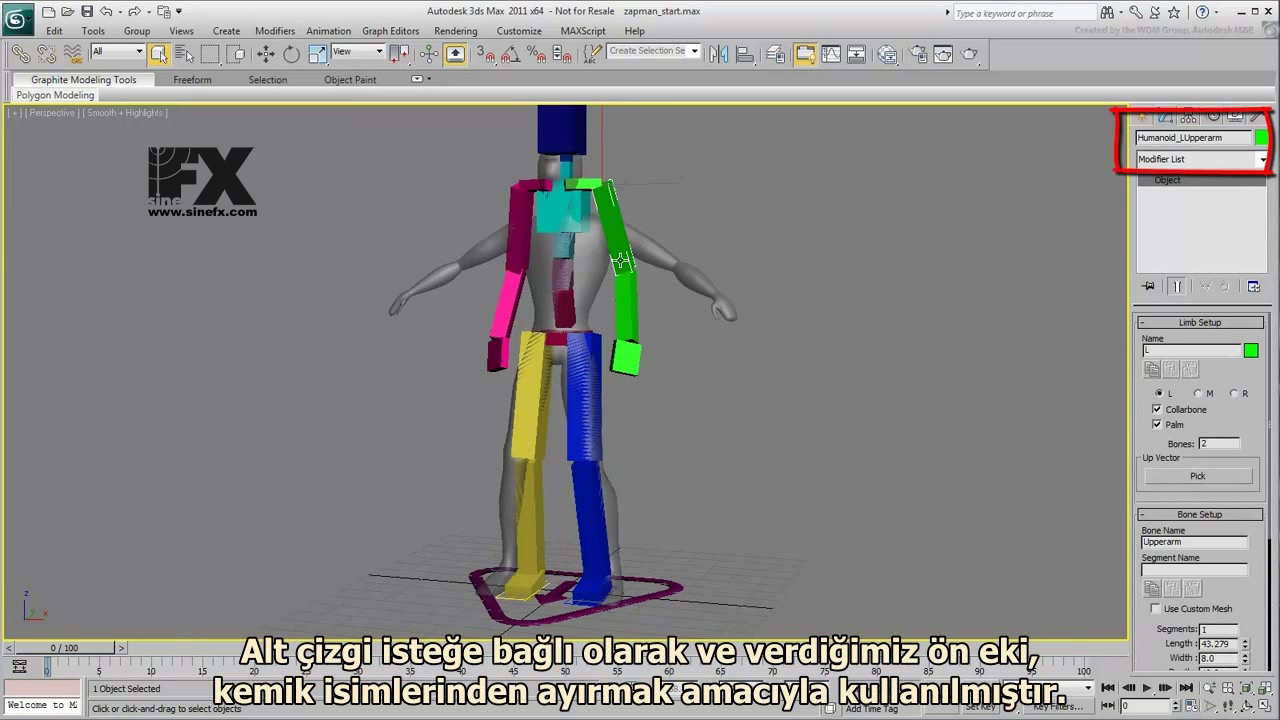
click(629, 314)
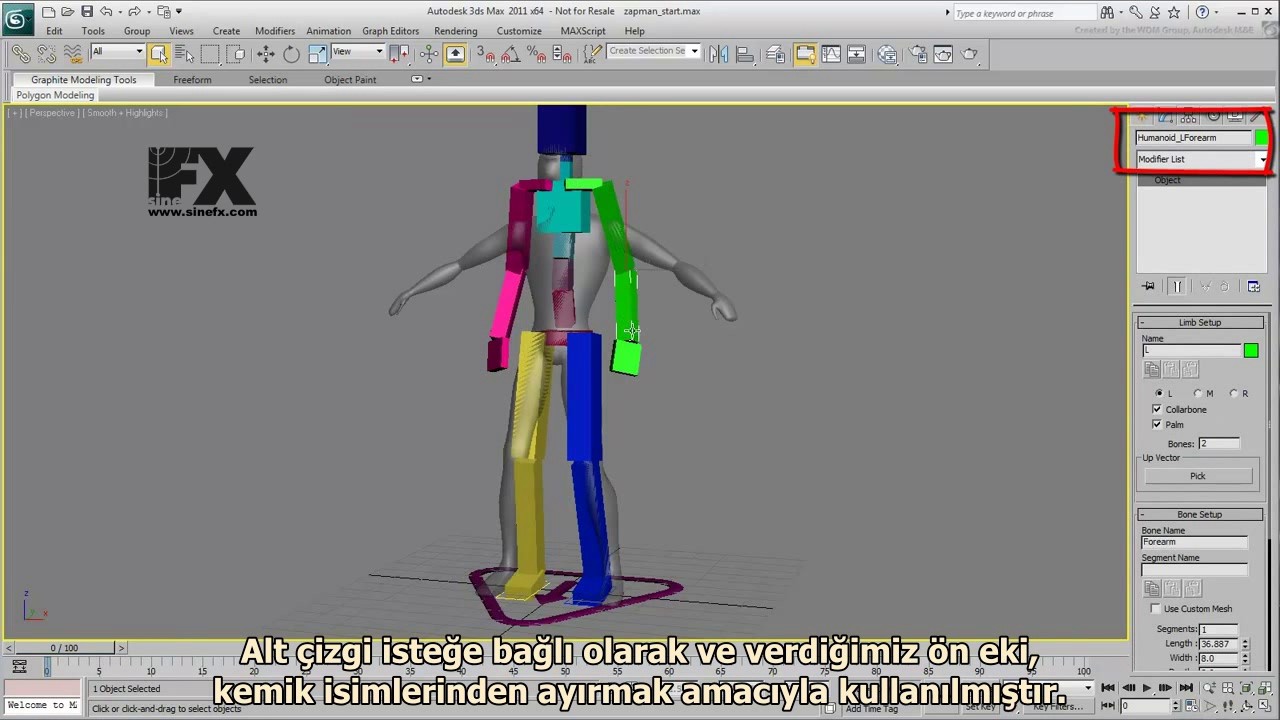
Select the rig's base triangle and reposition it at the world origin
click(684, 585)
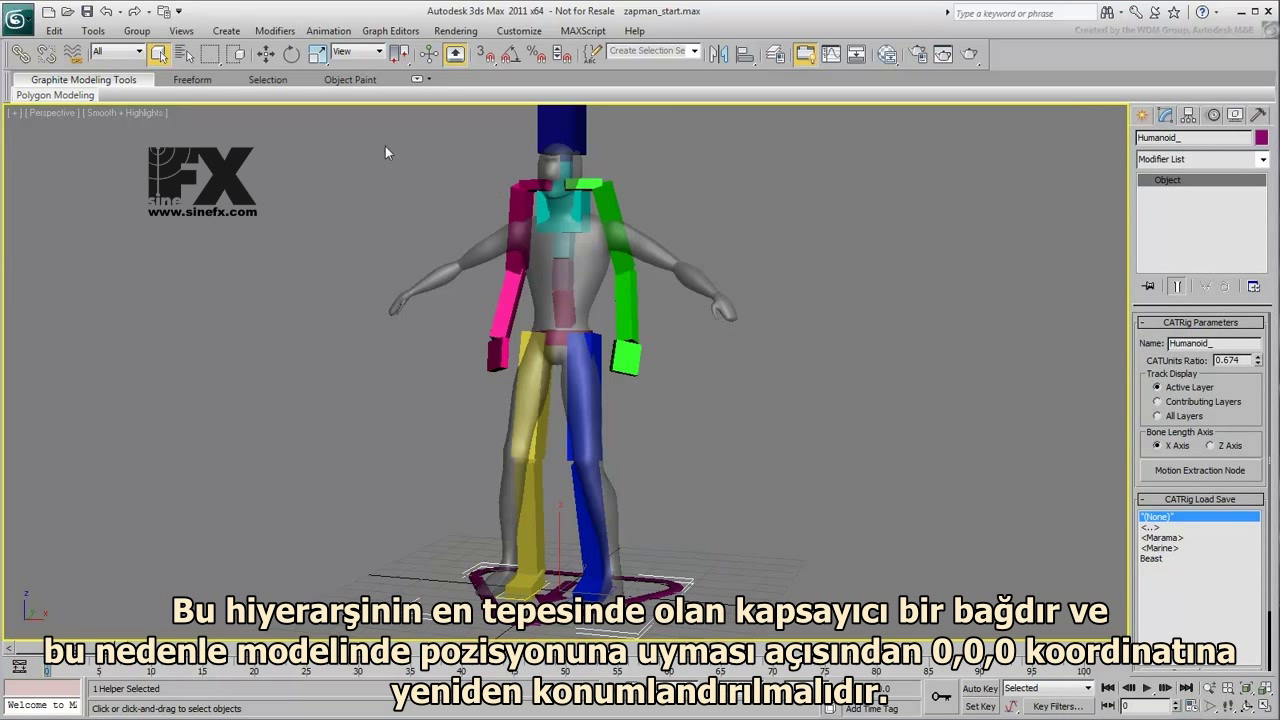
click(264, 53)
right_click(702, 688)
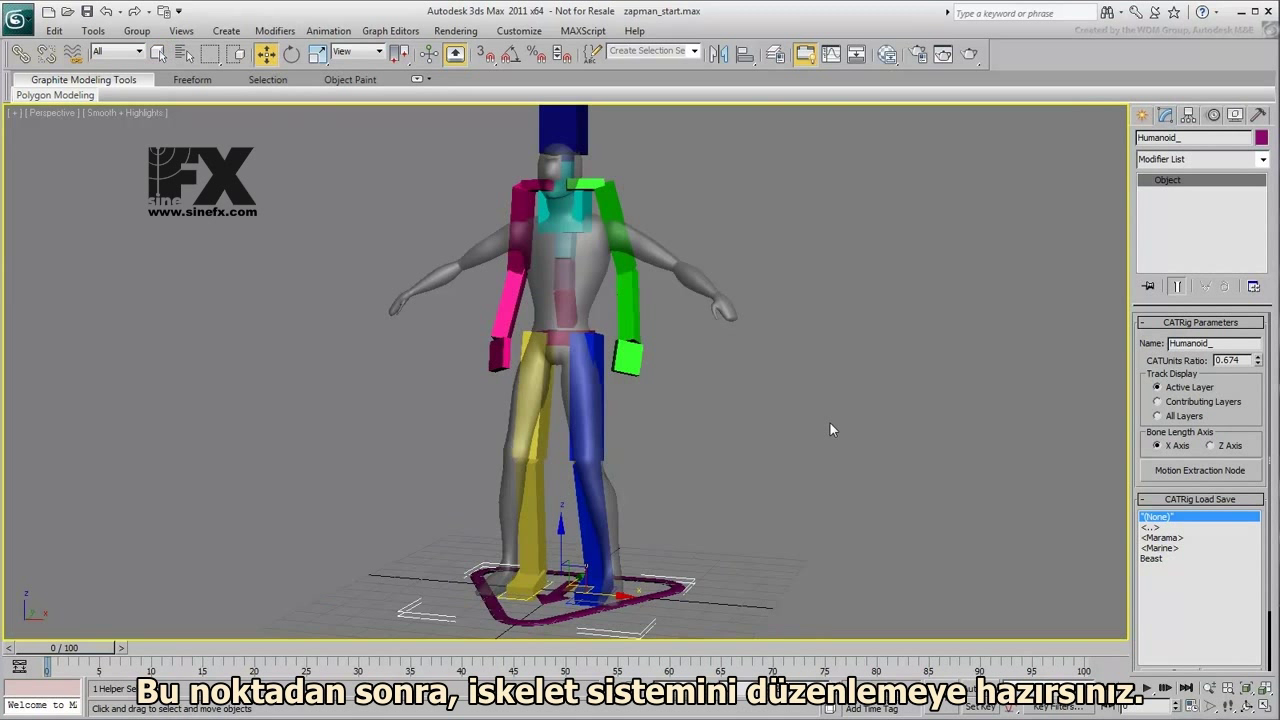
Move the pelvis bone forward inside the character's hips in a side view
alt+middle_drag(698, 412, 590, 421)
scroll(578, 343, up, 5)
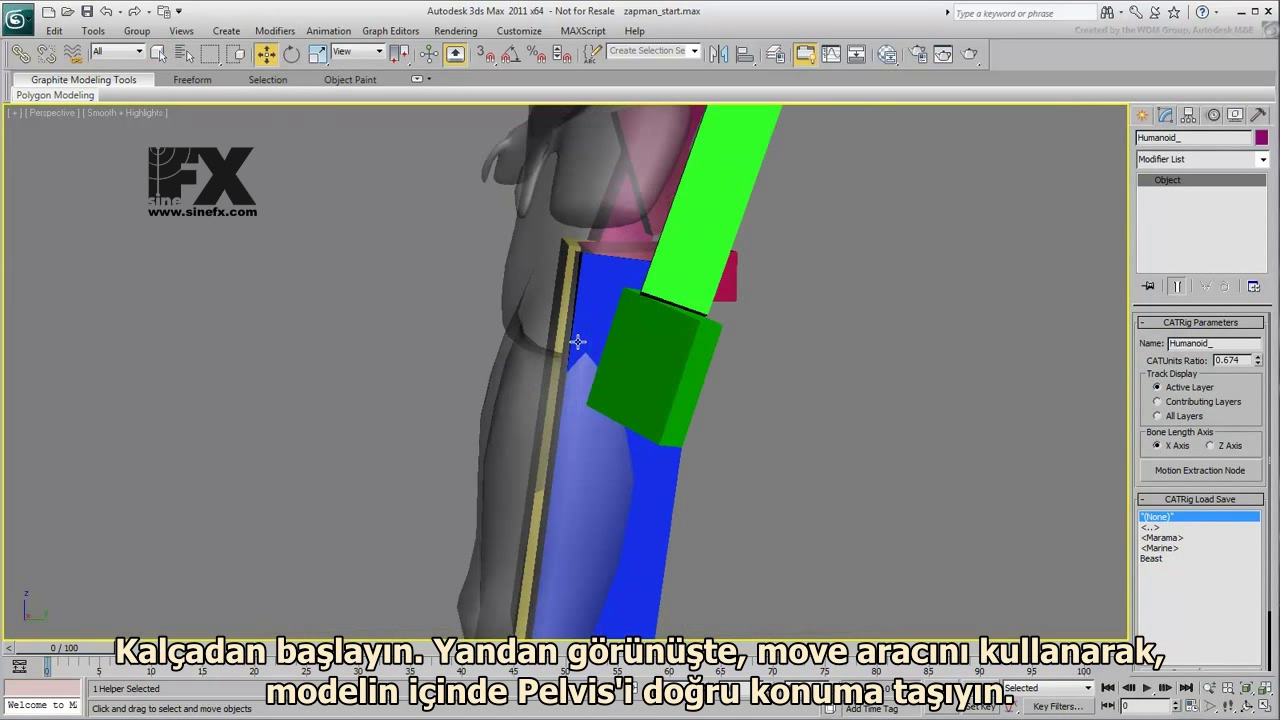
click(728, 288)
drag(702, 248, 639, 244)
Rotate the pelvis bone slightly to follow the character's pose and set its Height to about 14.56
alt+middle_drag(740, 366, 700, 362)
right_click(700, 360)
click(718, 374)
drag(663, 230, 674, 243)
alt+middle_drag(686, 410, 753, 425)
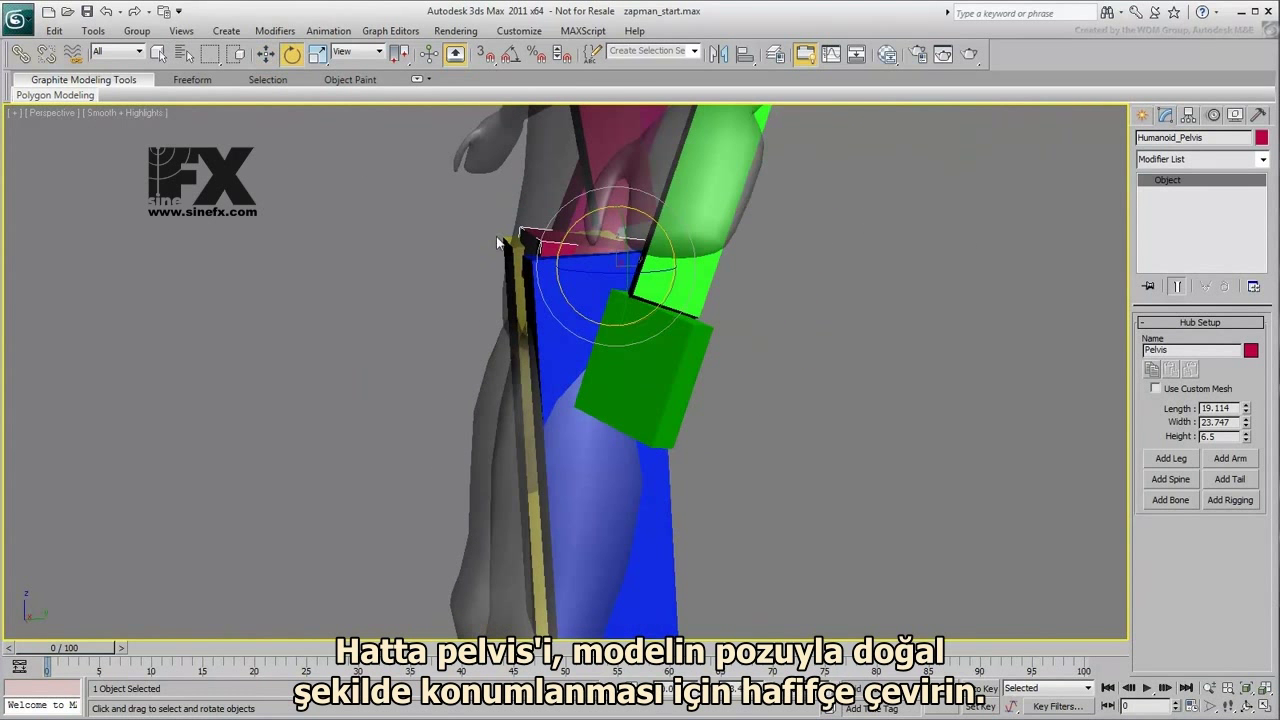
drag(560, 236, 565, 244)
alt+middle_drag(565, 244, 852, 426)
drag(1252, 442, 1244, 333)
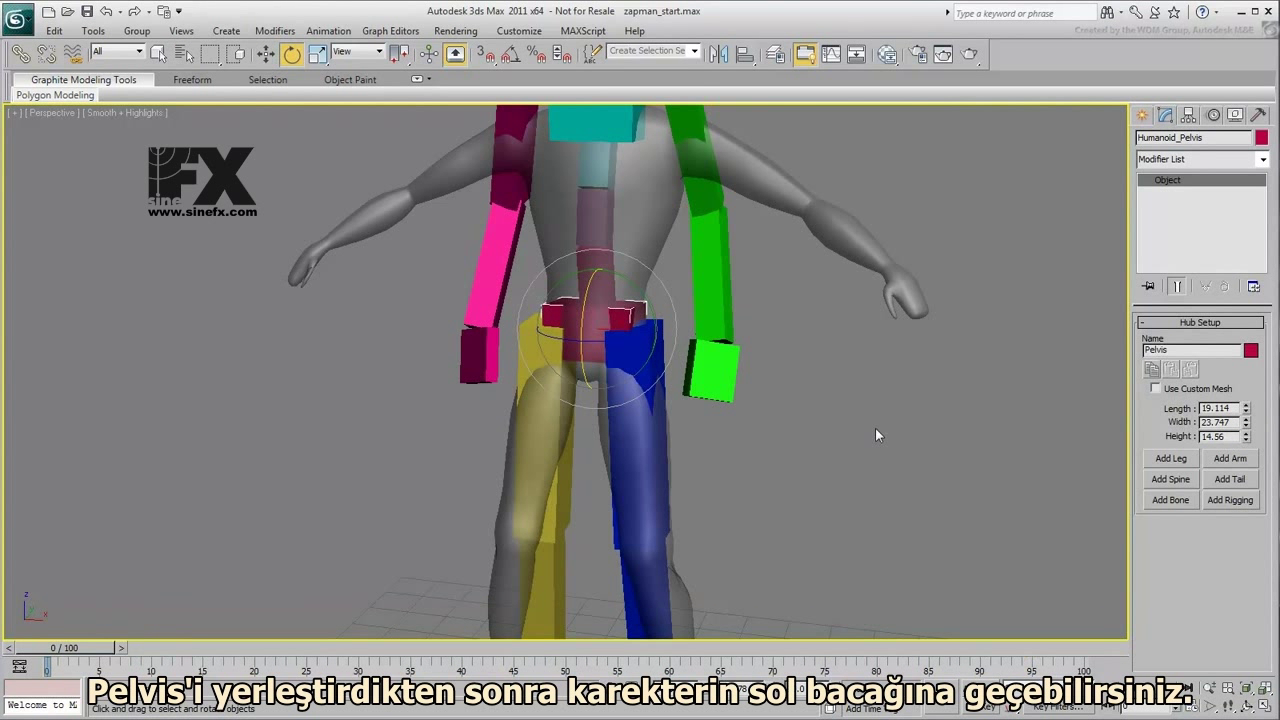
Move the left foot's IK platform under the character's left foot and adjust its alignment
middle_drag(874, 481, 851, 390)
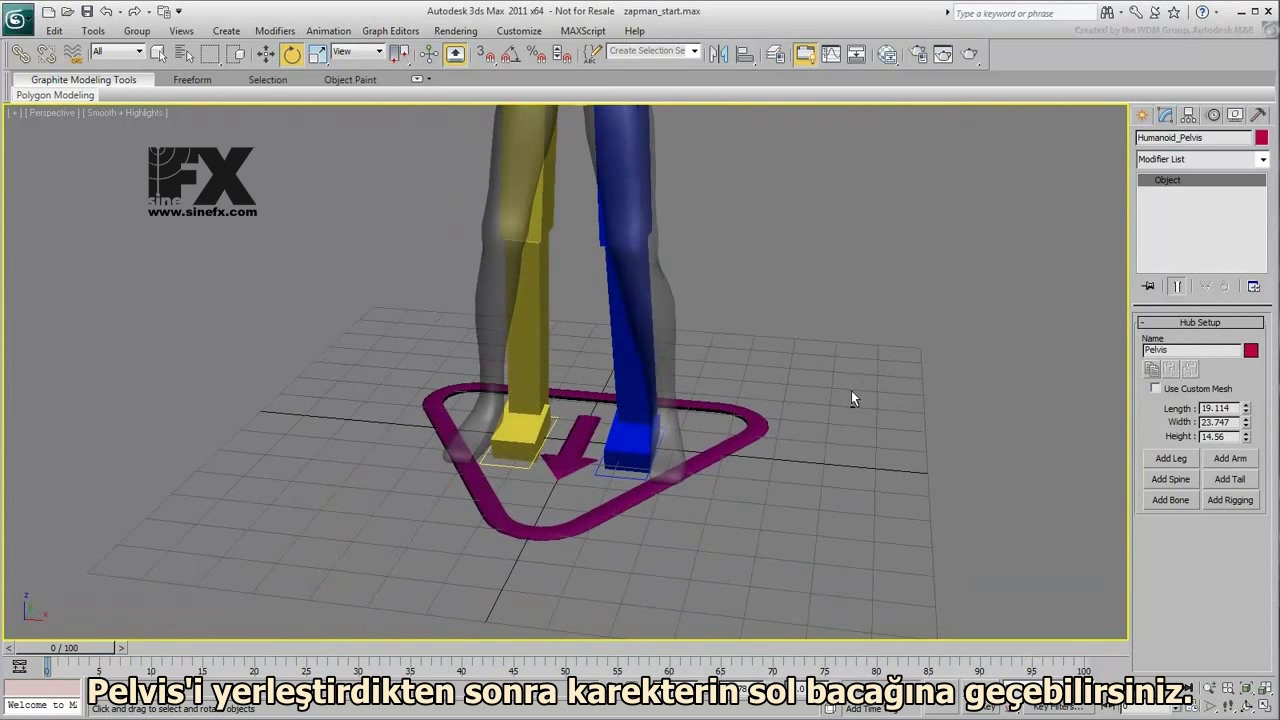
click(625, 479)
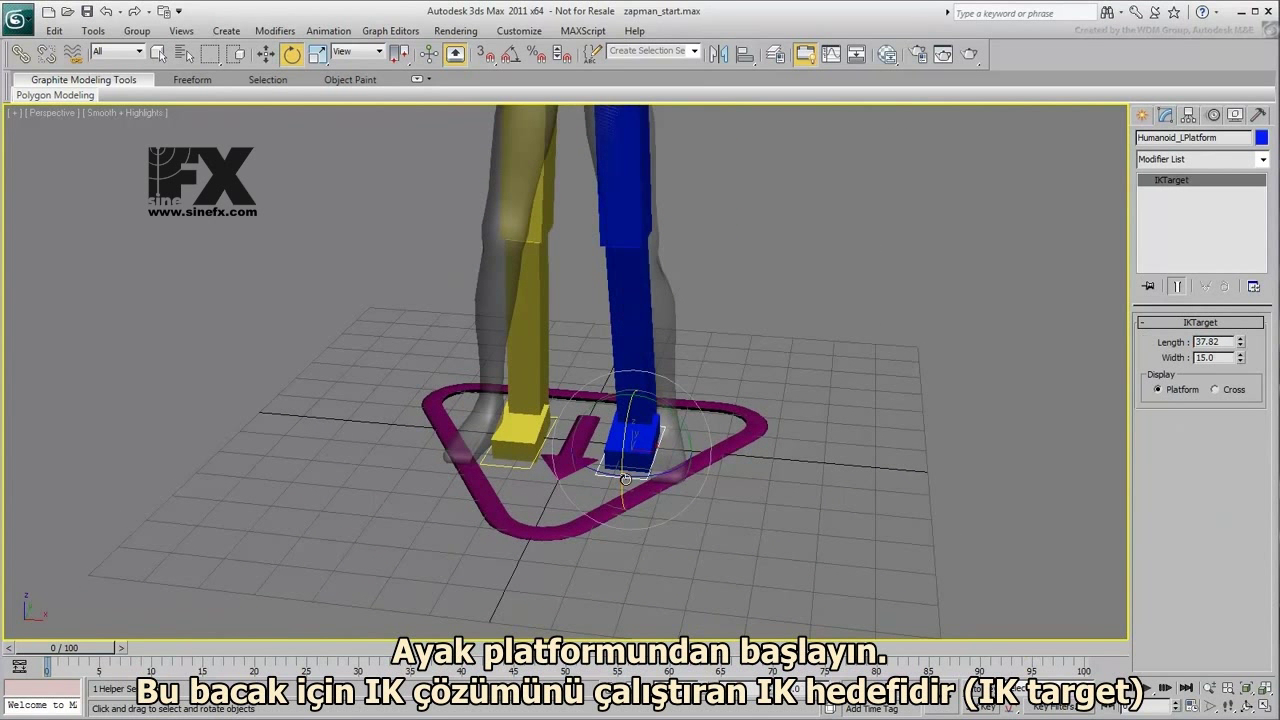
key(w)
alt+middle_drag(695, 521, 689, 540)
right_click(720, 478)
click(745, 497)
drag(704, 488, 707, 478)
alt+middle_drag(686, 483, 700, 457)
Fine-tune the left foot platform's placement so the rig's leg lines up with the character's leg
key(w)
drag(700, 457, 682, 468)
alt+middle_drag(682, 468, 710, 485)
right_click(709, 480)
click(722, 497)
key(w)
Select the left foot bone and move it up to fit the character's ankle in a side view
alt+middle_drag(720, 523, 660, 527)
alt+middle_drag(736, 544, 514, 410)
click(667, 529)
scroll(640, 512, up, 5)
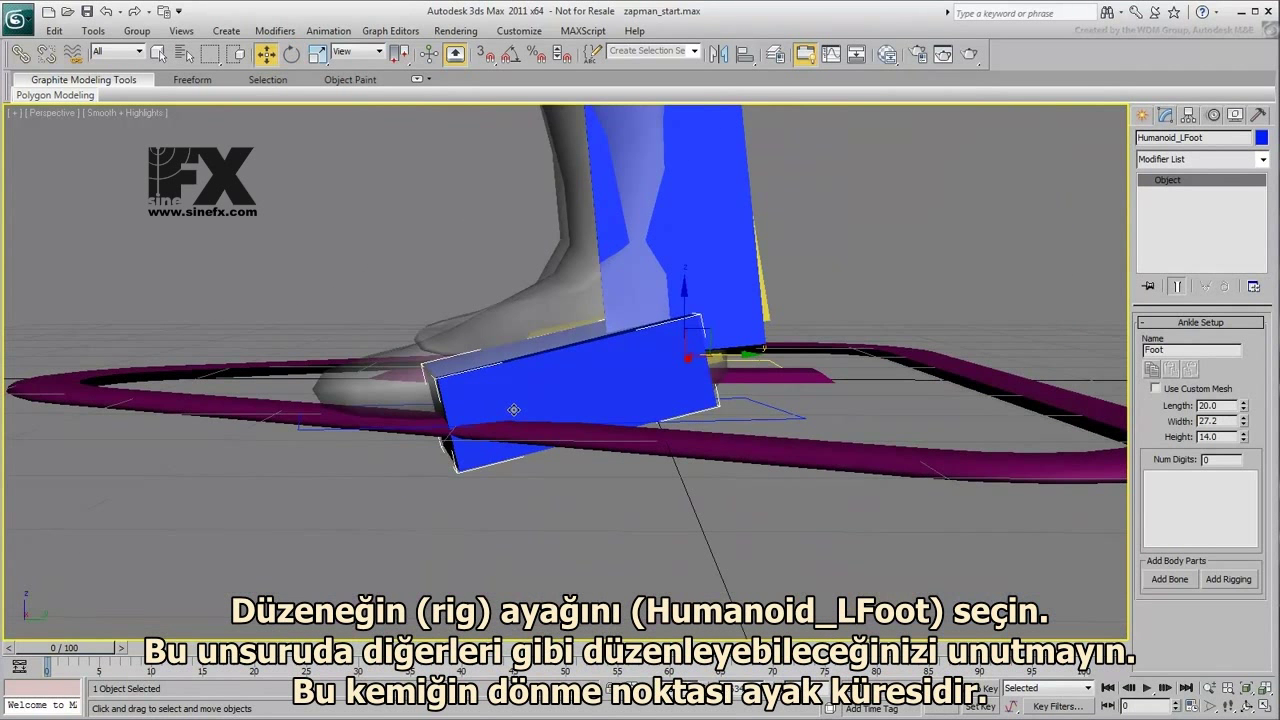
drag(700, 323, 690, 290)
alt+middle_drag(690, 290, 654, 346)
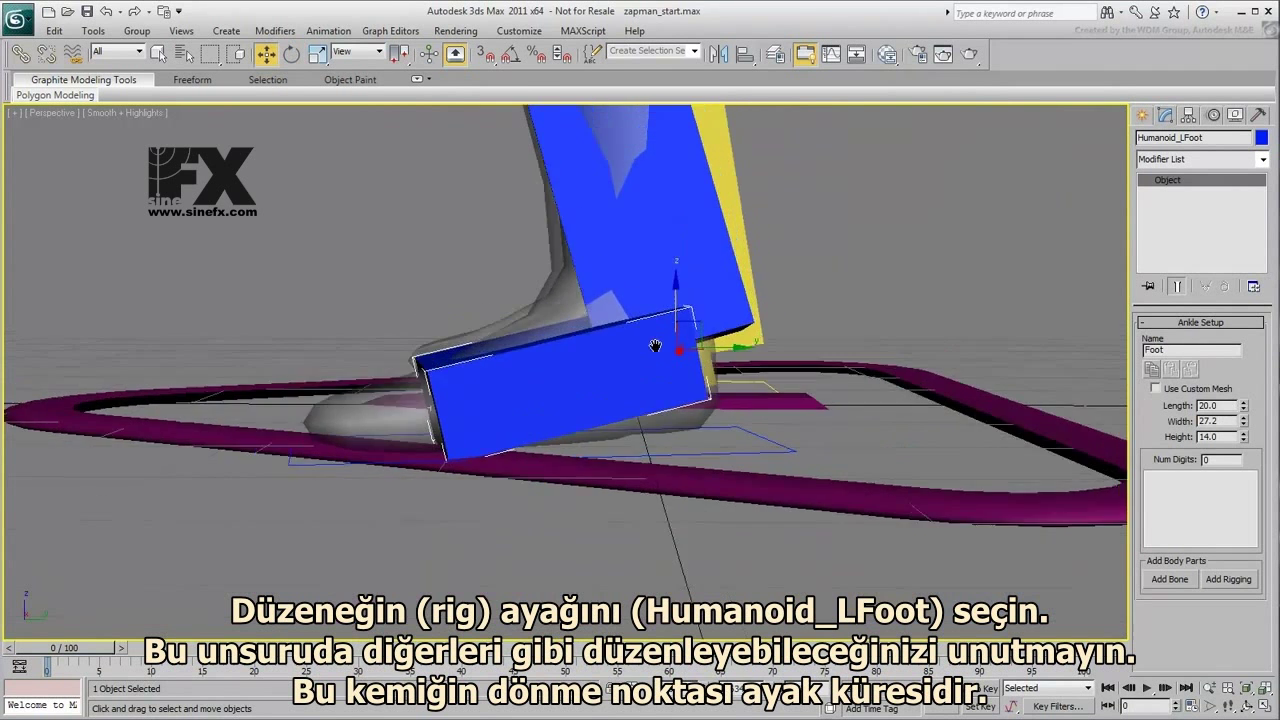
Rotate the left foot bone slightly to follow the character's foot
scroll(566, 491, down, 4)
right_click(563, 487)
click(586, 515)
mouse_move(560, 398)
mouse_down()
mouse_move(562, 412)
mouse_move(560, 396)
mouse_move(553, 406)
mouse_up()
Try 5 digits on the left foot bone and reduce the number to 1
alt+middle_drag(457, 437, 586, 479)
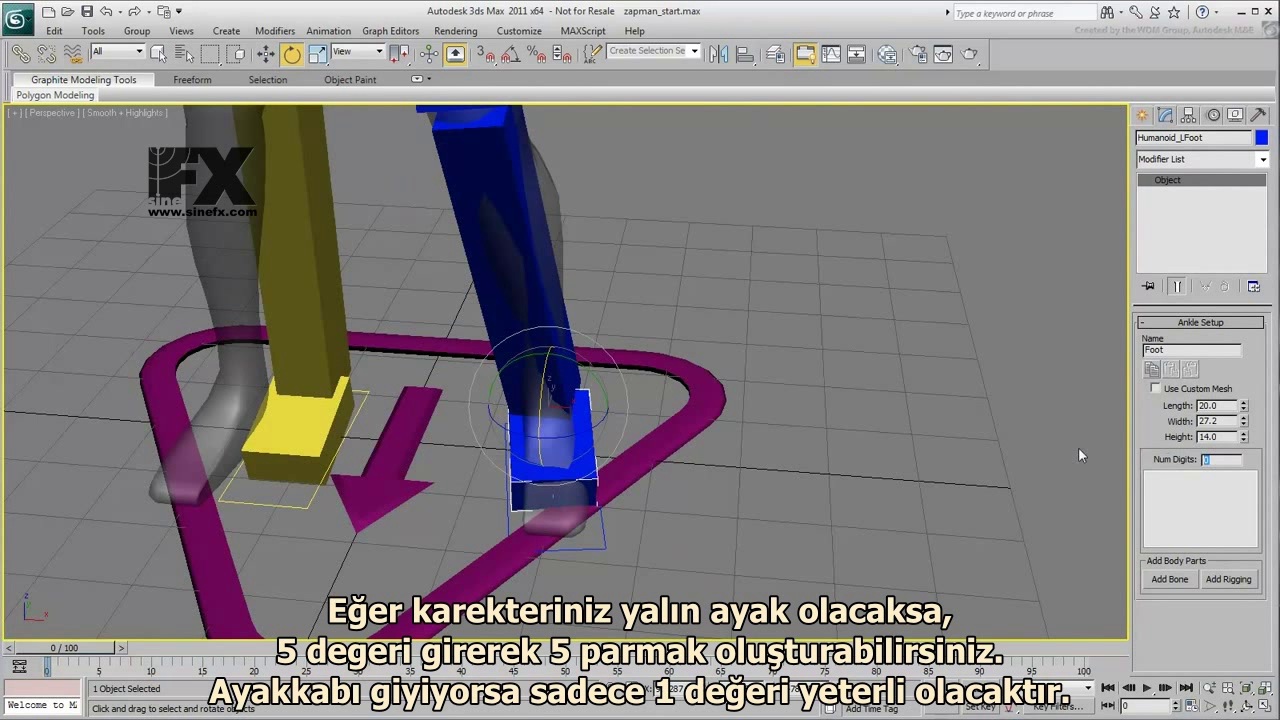
text(5)
key(Return)
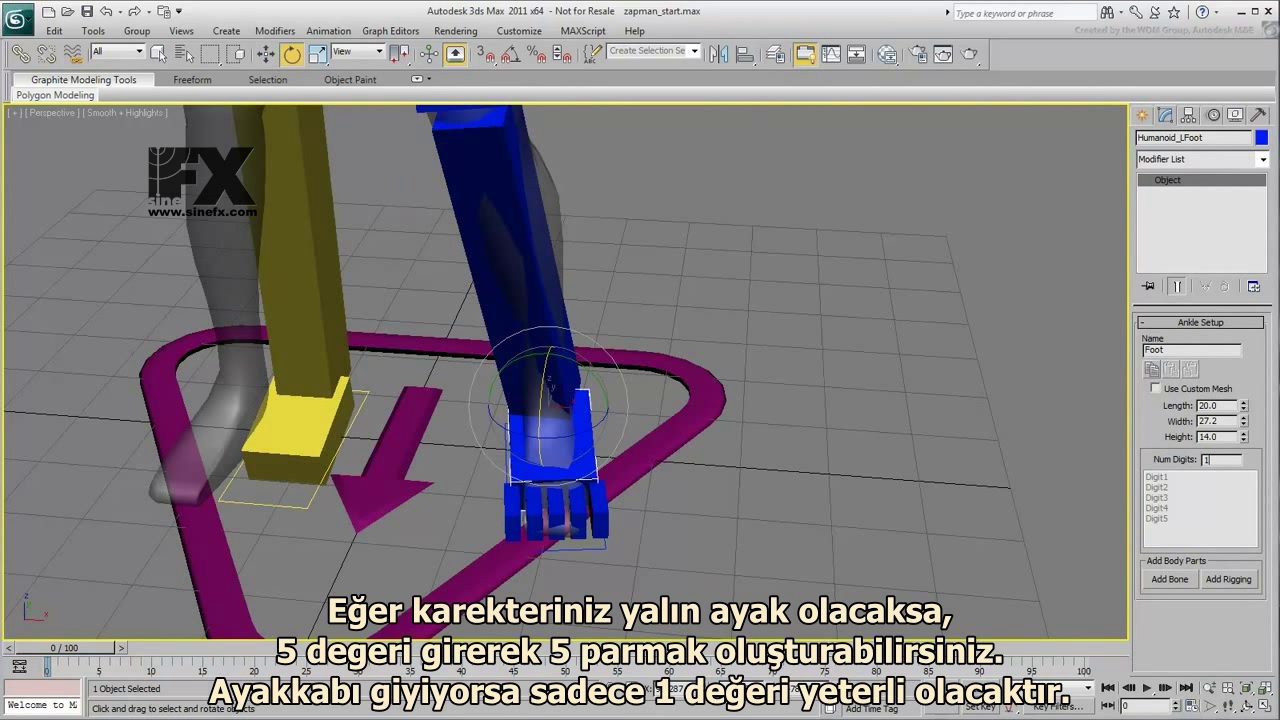
text(1)
key(Return)
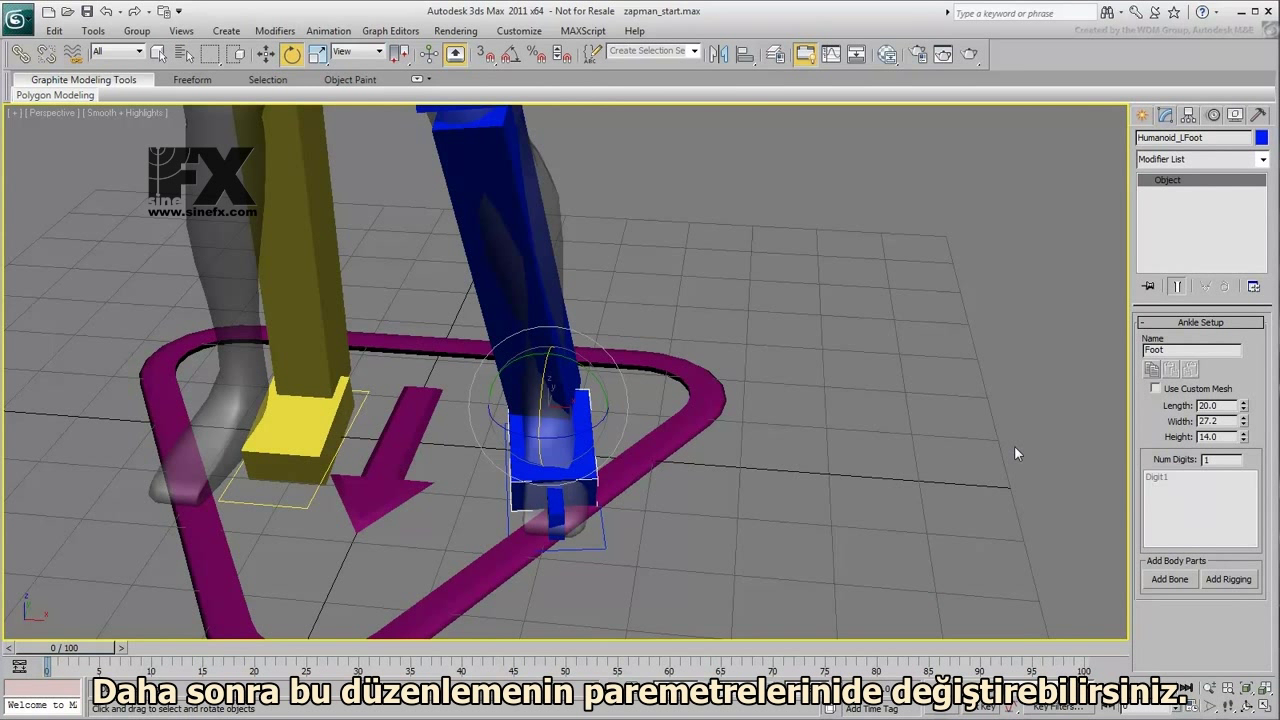
Reduce the left toe to 1 bone with a Width of about 12.02 and a Length of about 9.7
click(560, 513)
alt+middle_drag(560, 513, 774, 531)
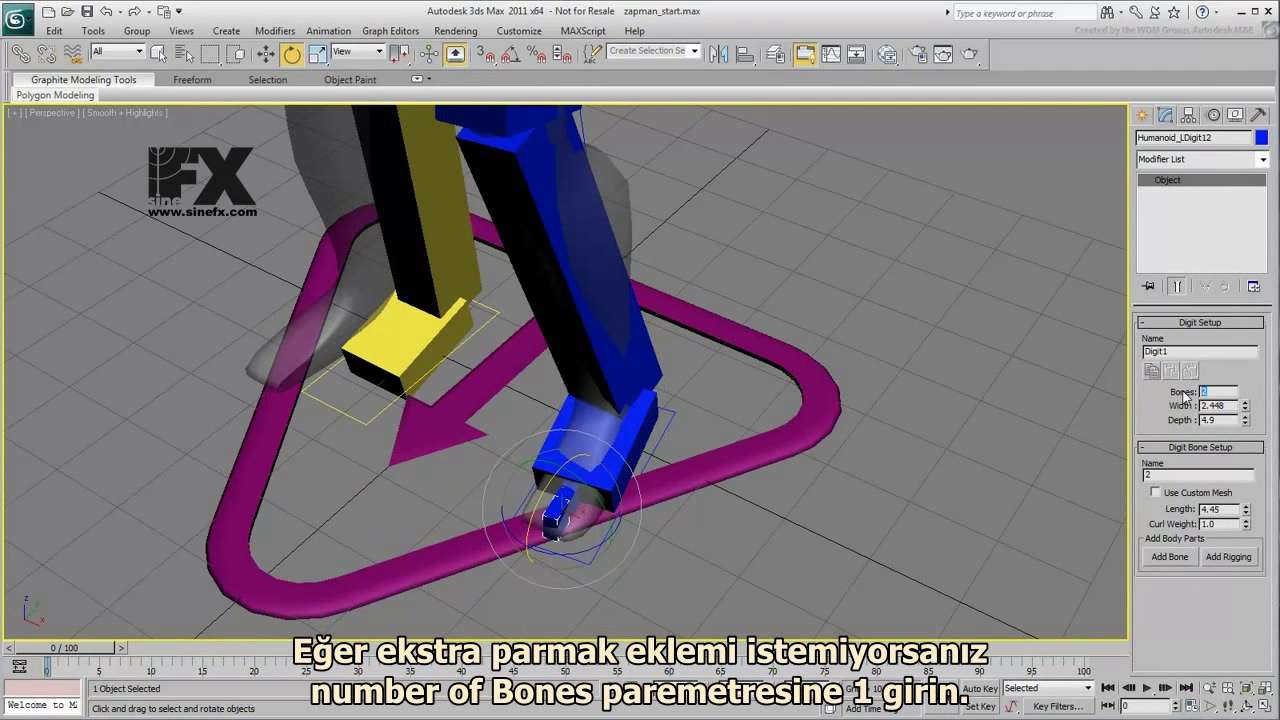
key(Return)
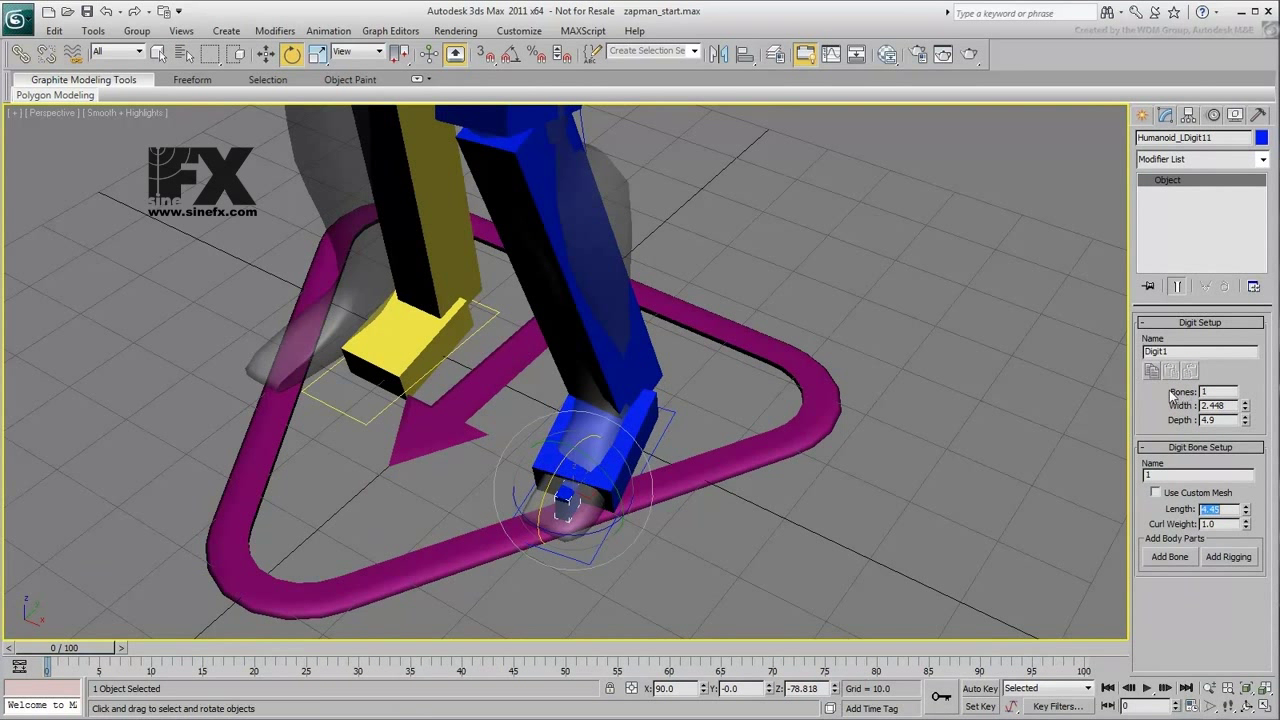
drag(1246, 410, 1232, 228)
drag(1246, 513, 1248, 87)
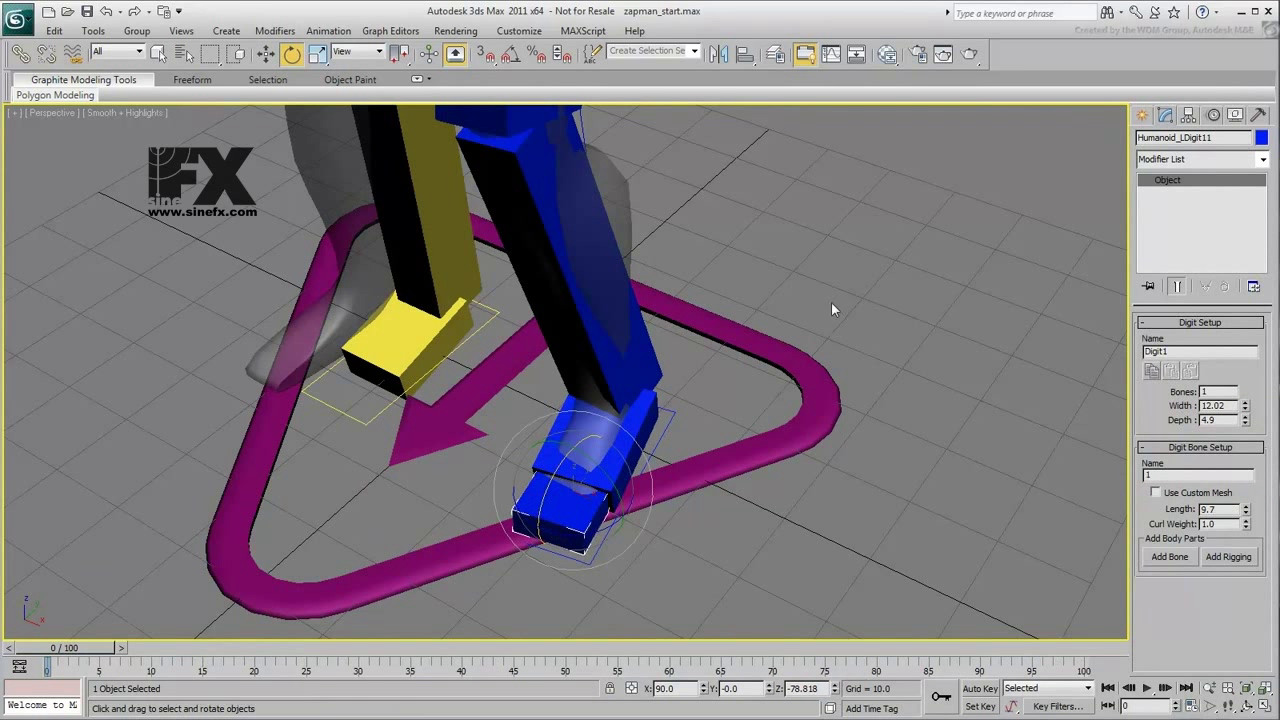
Select the left thigh bone and lower it to the character's hip joint
alt+middle_drag(831, 302, 923, 397)
middle_drag(800, 165, 780, 410)
scroll(777, 408, down, 4)
alt+middle_drag(697, 381, 680, 355)
click(543, 269)
right_click(546, 267)
click(570, 284)
drag(560, 181, 552, 211)
alt+middle_drag(629, 432, 629, 420)
Refine the left thigh bone's position at the hip from the front and side
right_click(629, 420)
click(655, 450)
alt+middle_drag(627, 332, 625, 303)
right_click(625, 303)
click(640, 312)
drag(552, 216, 554, 210)
alt+middle_drag(648, 354, 509, 340)
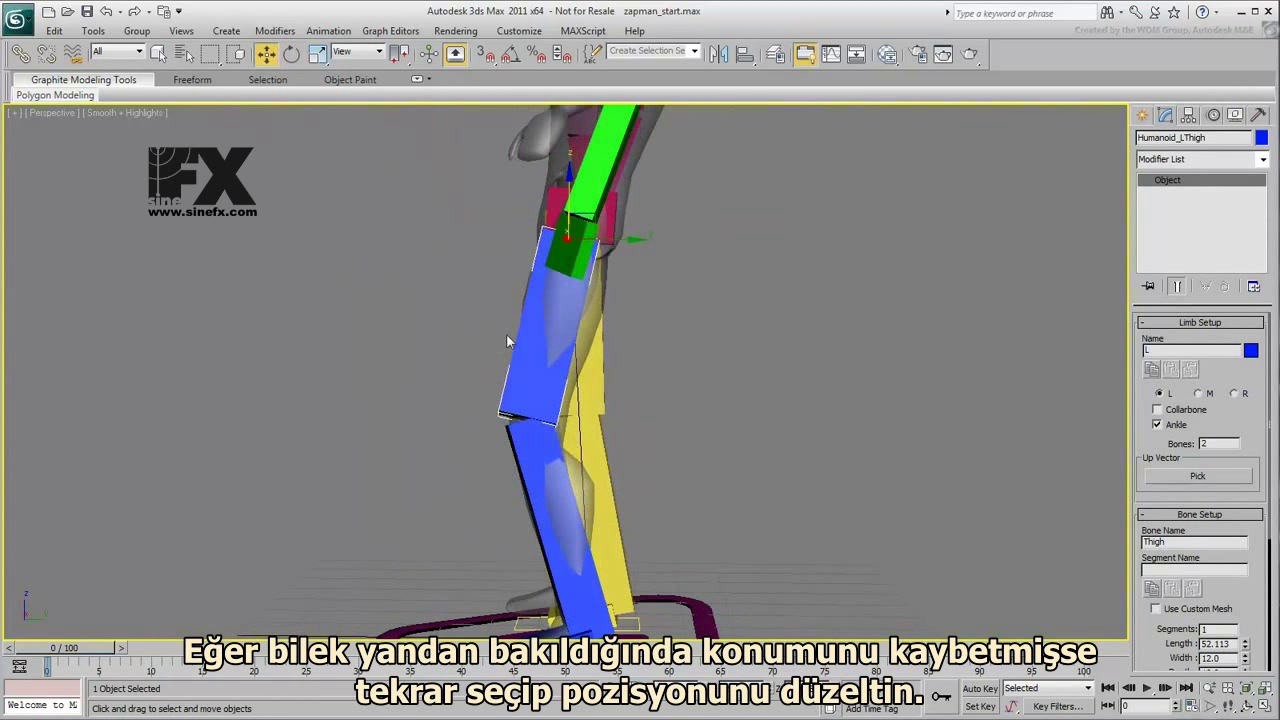
drag(594, 219, 602, 226)
Copy the limb settings from the left calf and paste them mirrored onto the right leg
middle_drag(733, 445, 839, 453)
scroll(714, 450, up, 2)
click(545, 428)
alt+middle_drag(545, 428, 714, 454)
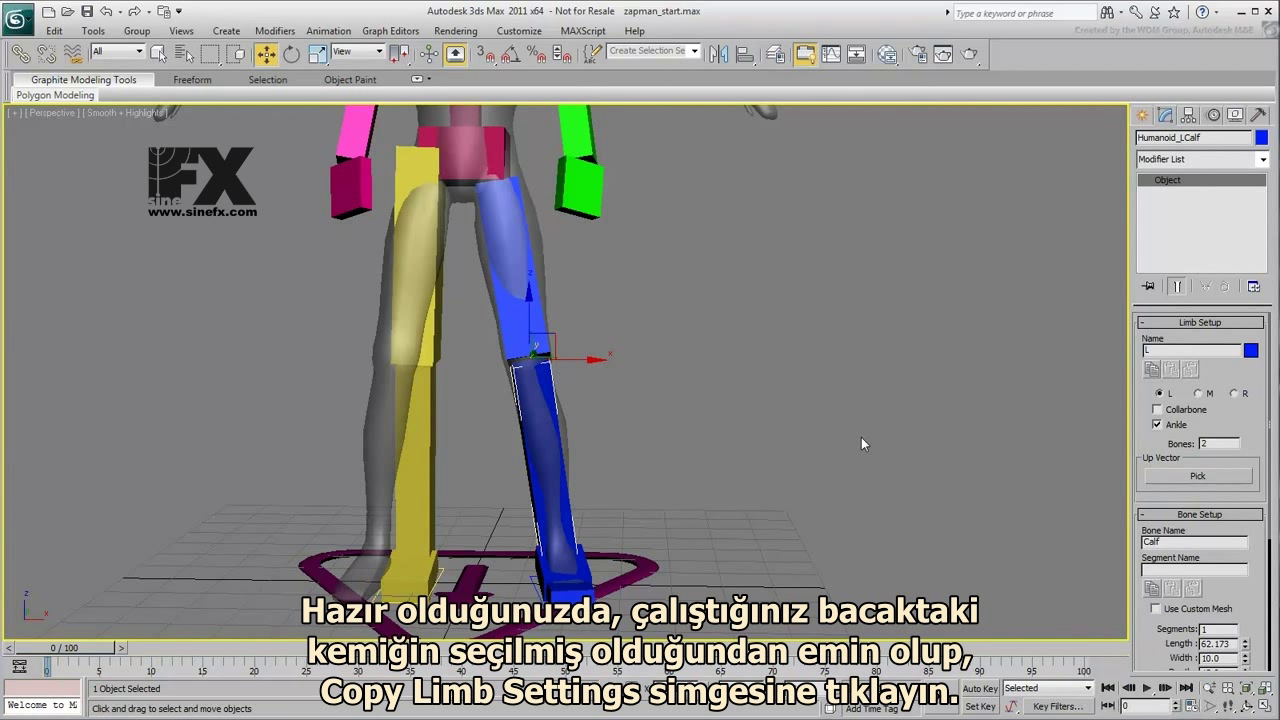
click(1151, 371)
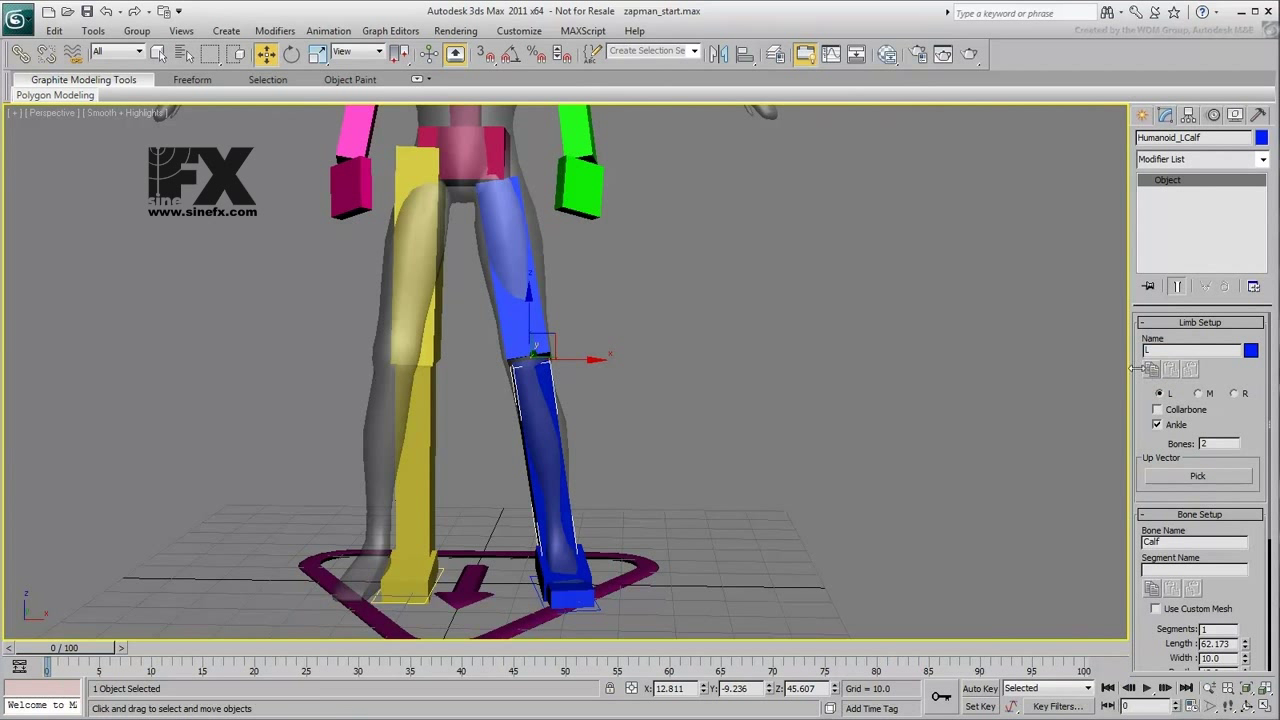
click(432, 341)
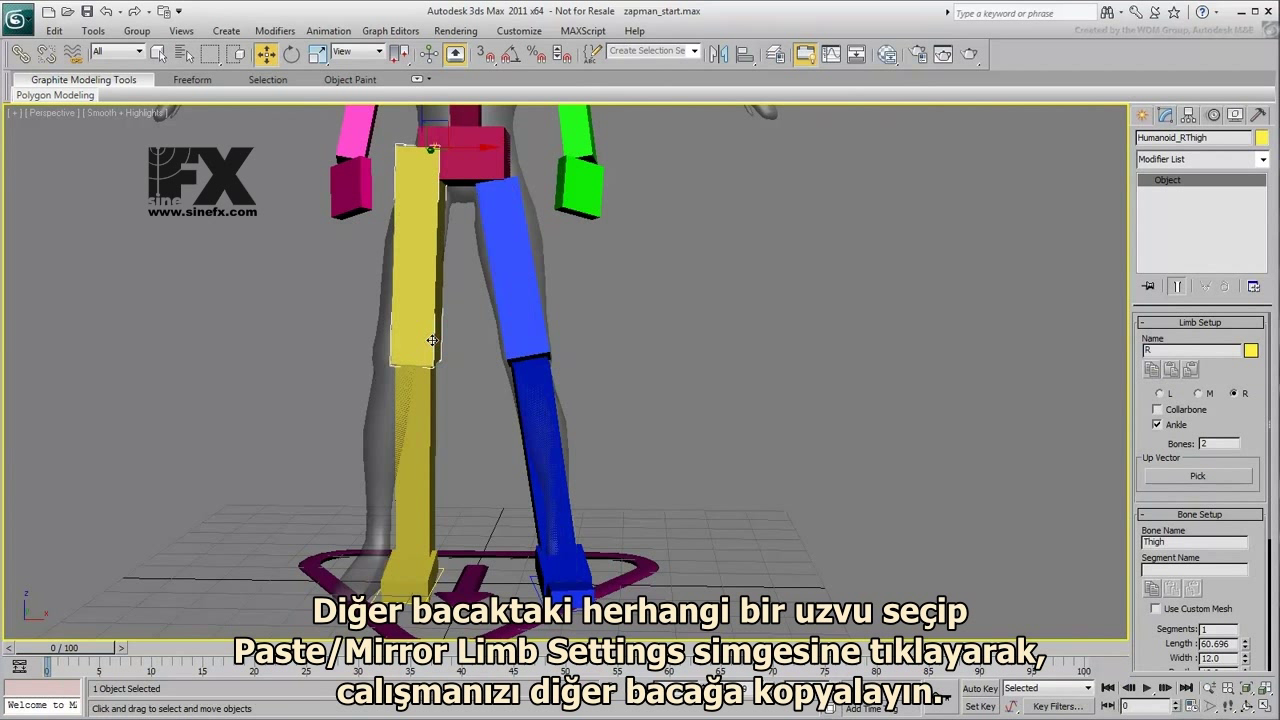
click(1191, 371)
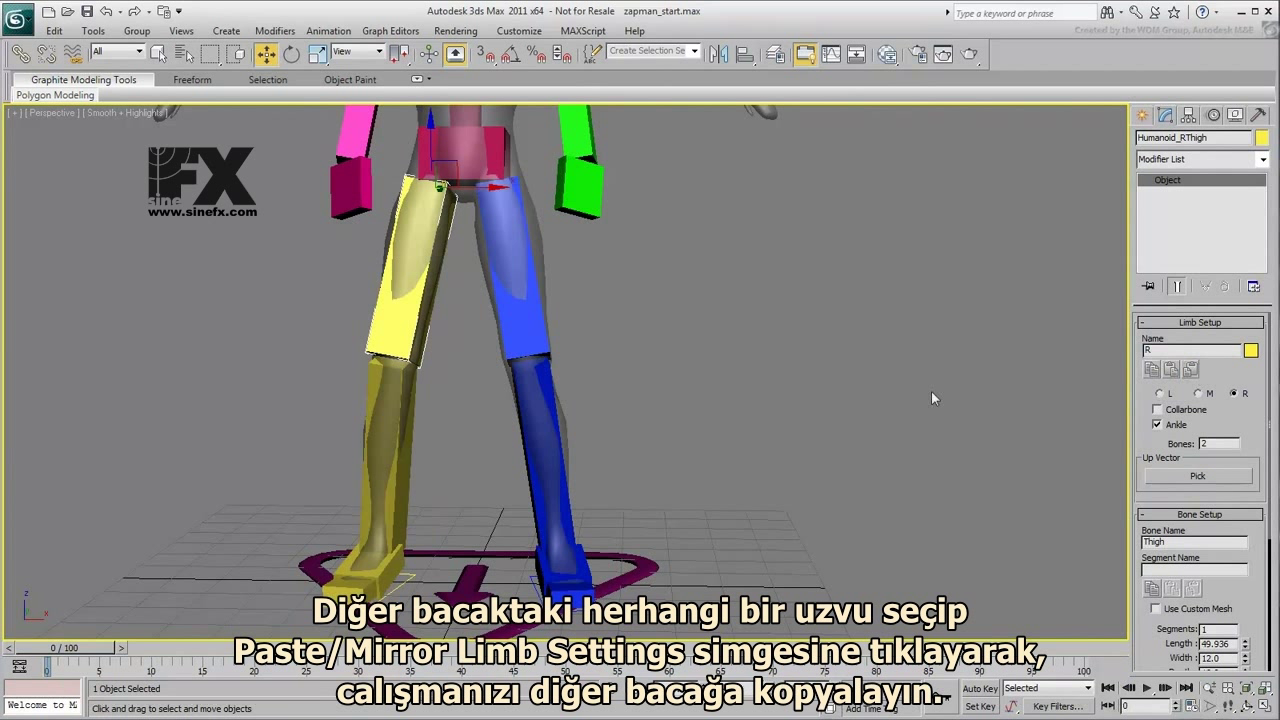
Rotate the lowest spine bone in a side view to start the curve of the character's back
alt+middle_drag(722, 395, 752, 414)
middle_drag(695, 238, 662, 492)
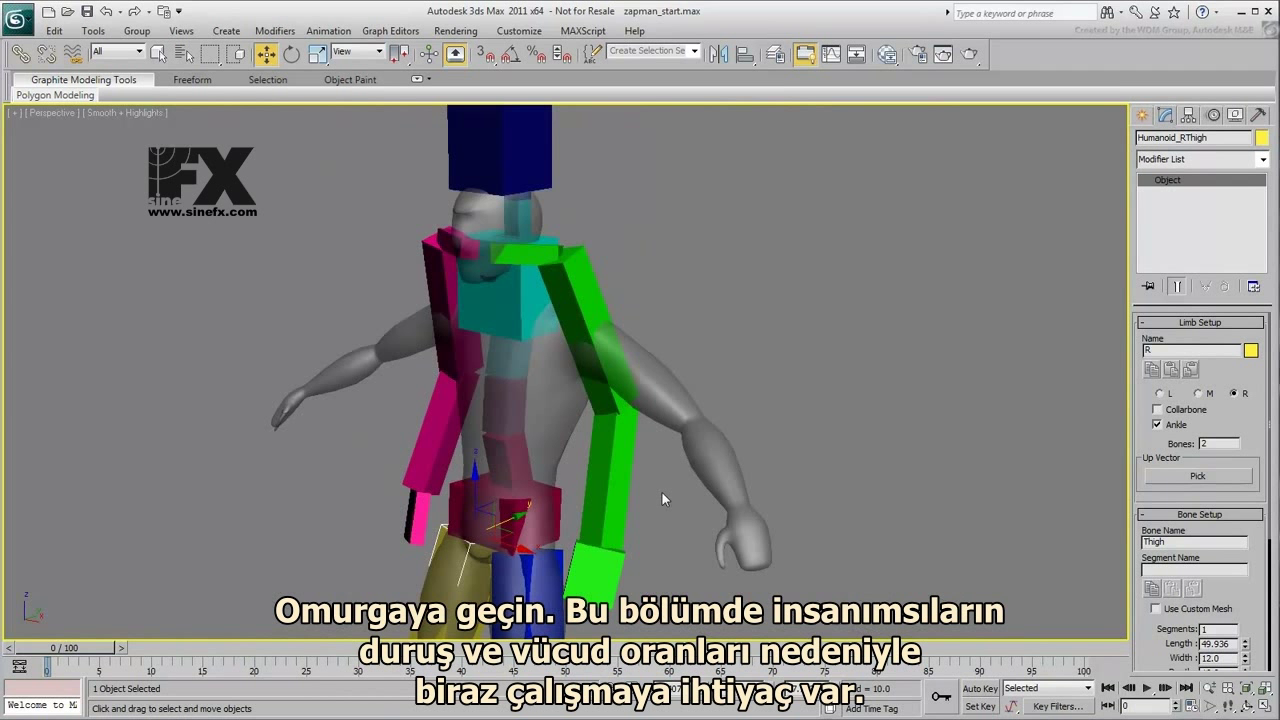
click(529, 431)
alt+middle_drag(758, 545, 639, 538)
key(e)
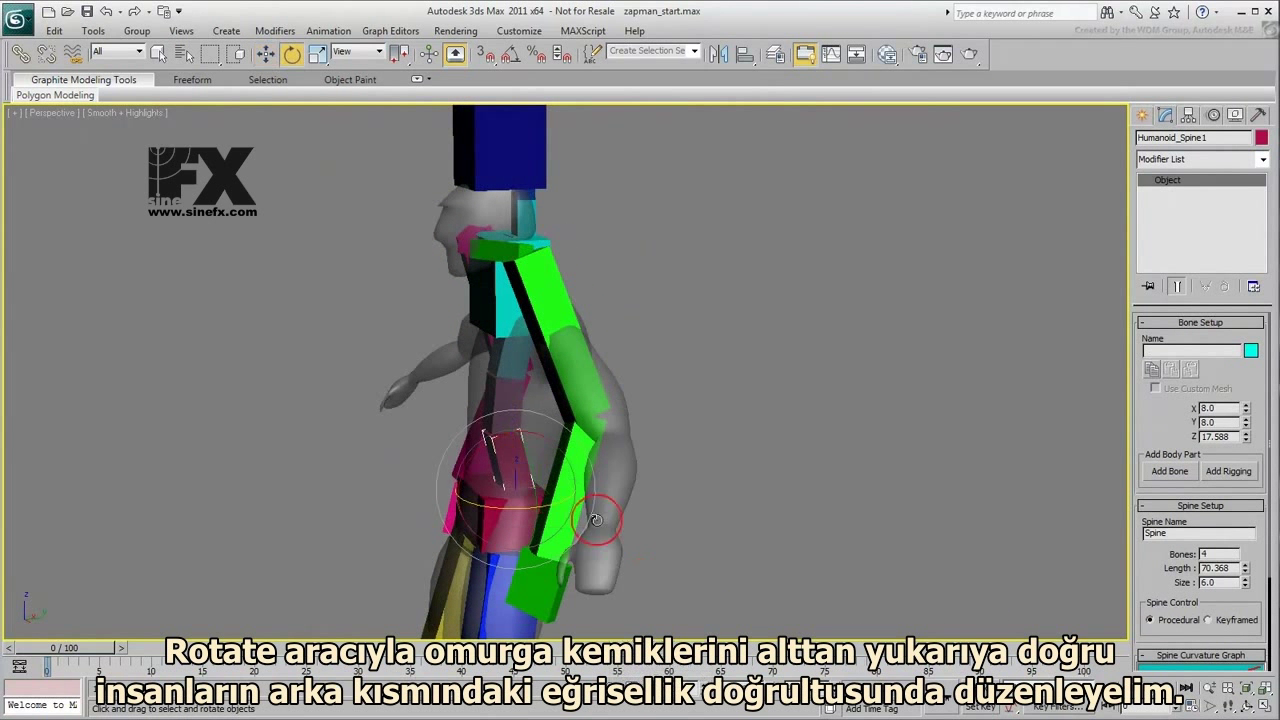
drag(590, 515, 601, 461)
Rotate the second and third spine bones to continue the curve of the character's back
click(564, 409)
mouse_move(601, 461)
alt+middle_down()
mouse_move(591, 483)
mouse_move(581, 465)
alt+middle_up()
drag(587, 399, 606, 418)
click(575, 384)
drag(711, 493, 681, 488)
mouse_move(681, 488)
alt+middle_down()
mouse_move(697, 487)
mouse_move(662, 484)
alt+middle_up()
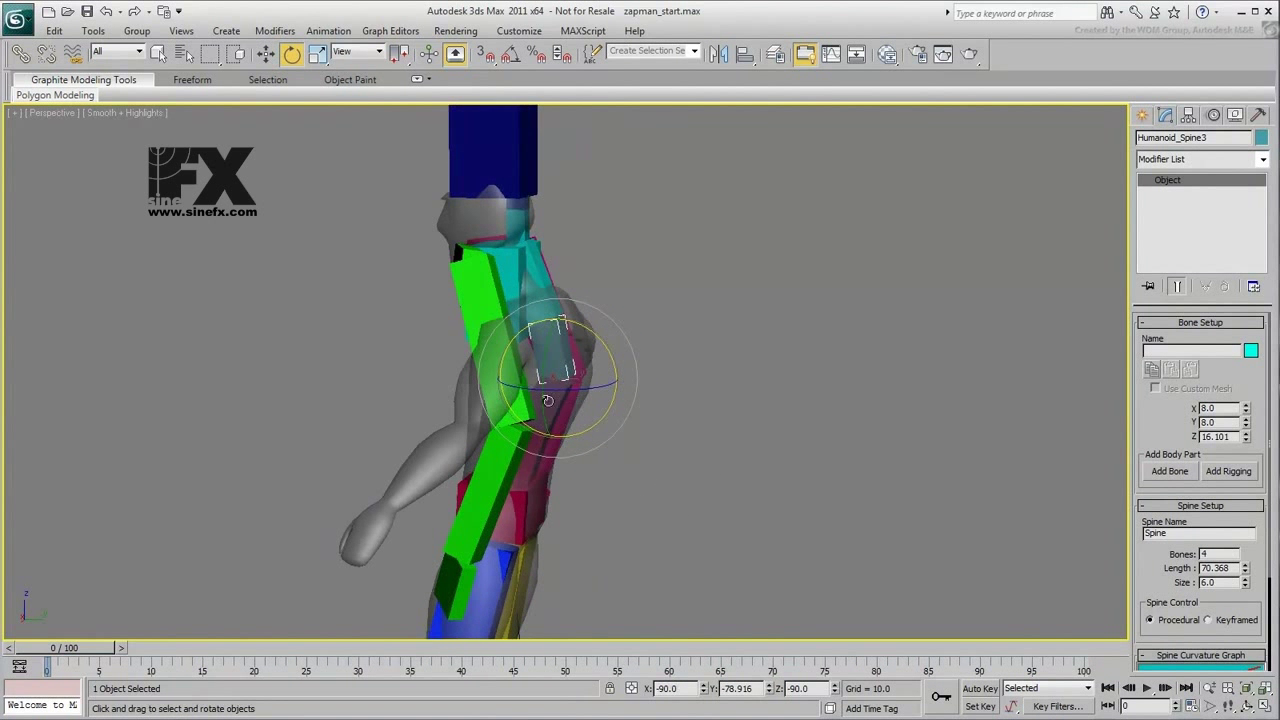
Fine-tune the rotation of the middle spine bones against the character's back
click(552, 400)
drag(582, 391, 587, 398)
click(540, 462)
click(563, 358)
drag(590, 333, 604, 344)
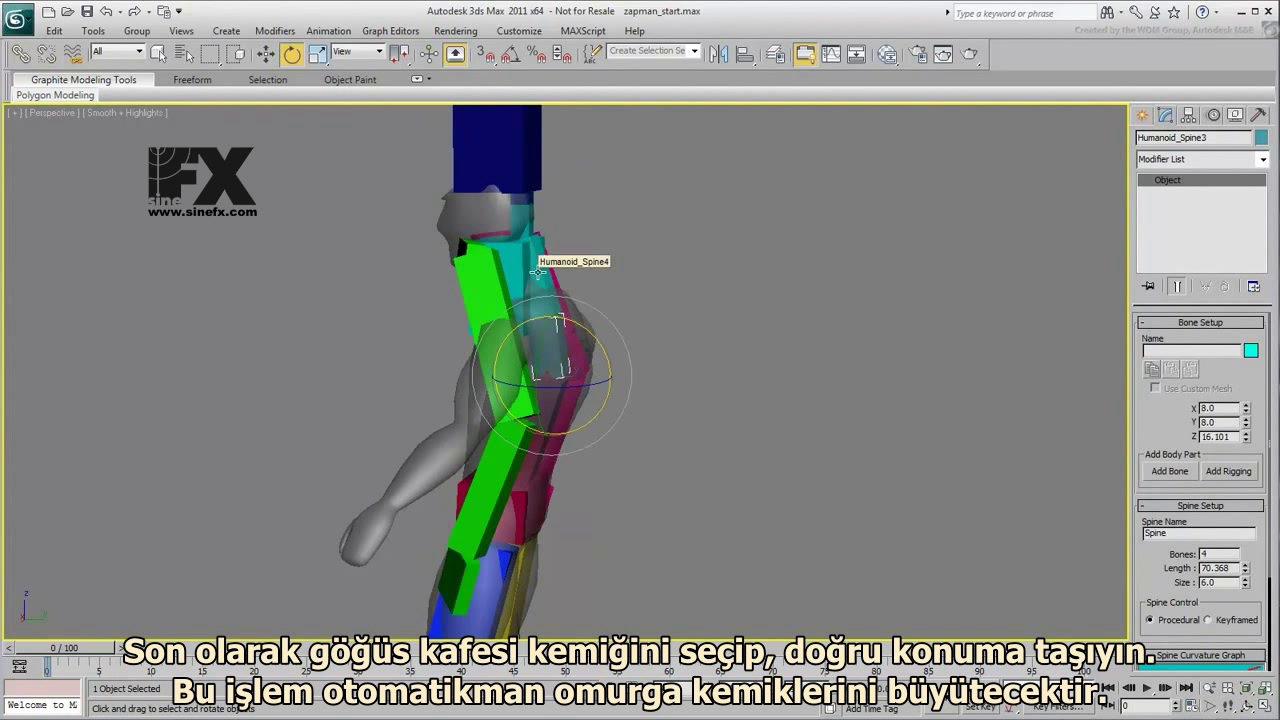
Move the ribcage bone down into the character's chest
click(516, 268)
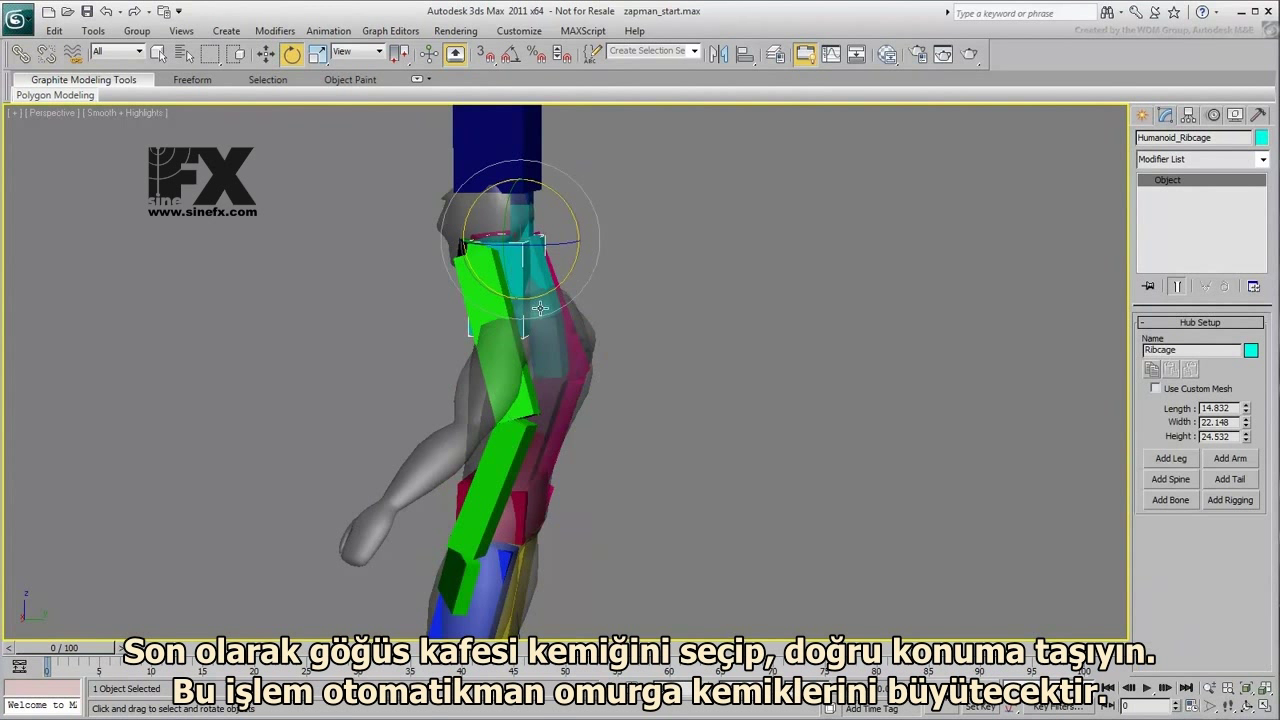
alt+middle_drag(669, 455, 701, 455)
right_click(664, 309)
click(693, 322)
alt+middle_drag(628, 314, 655, 326)
drag(545, 210, 559, 285)
alt+middle_drag(700, 517, 640, 577)
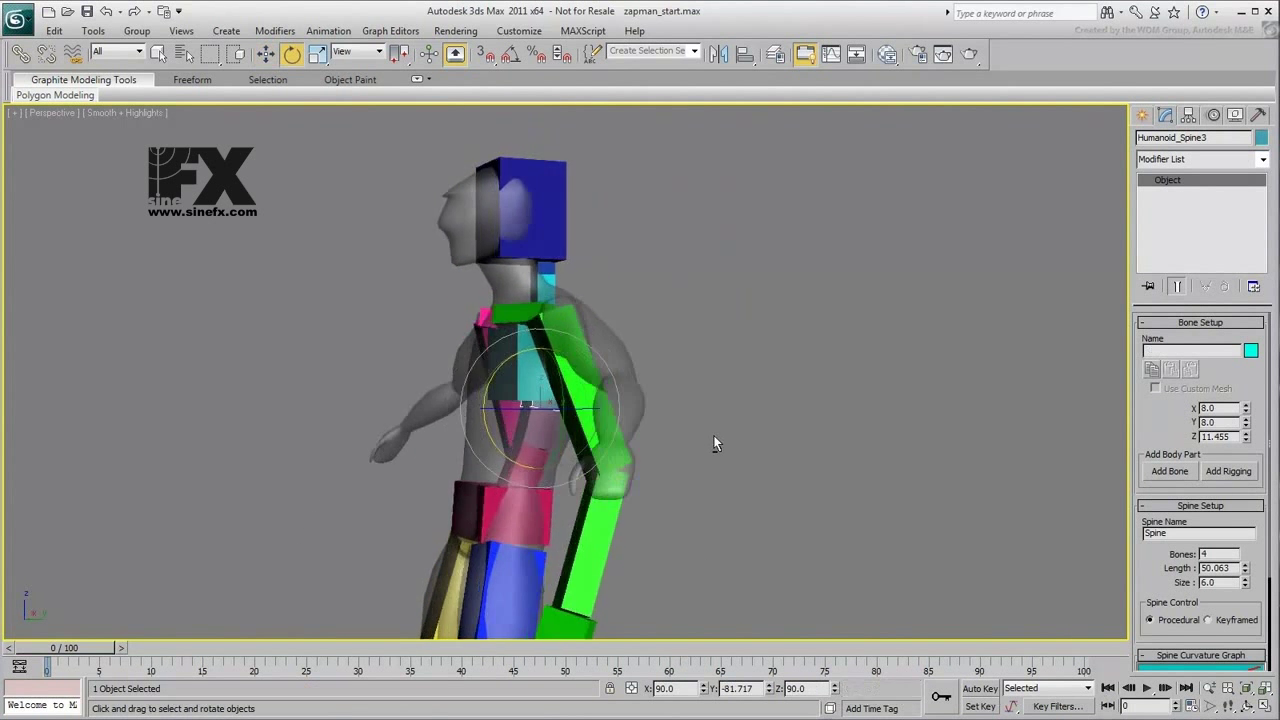
Widen the lowest spine bone to an X size of about 18.16 and adjust its Y size
alt+middle_drag(713, 444, 795, 451)
middle_drag(744, 498, 727, 436)
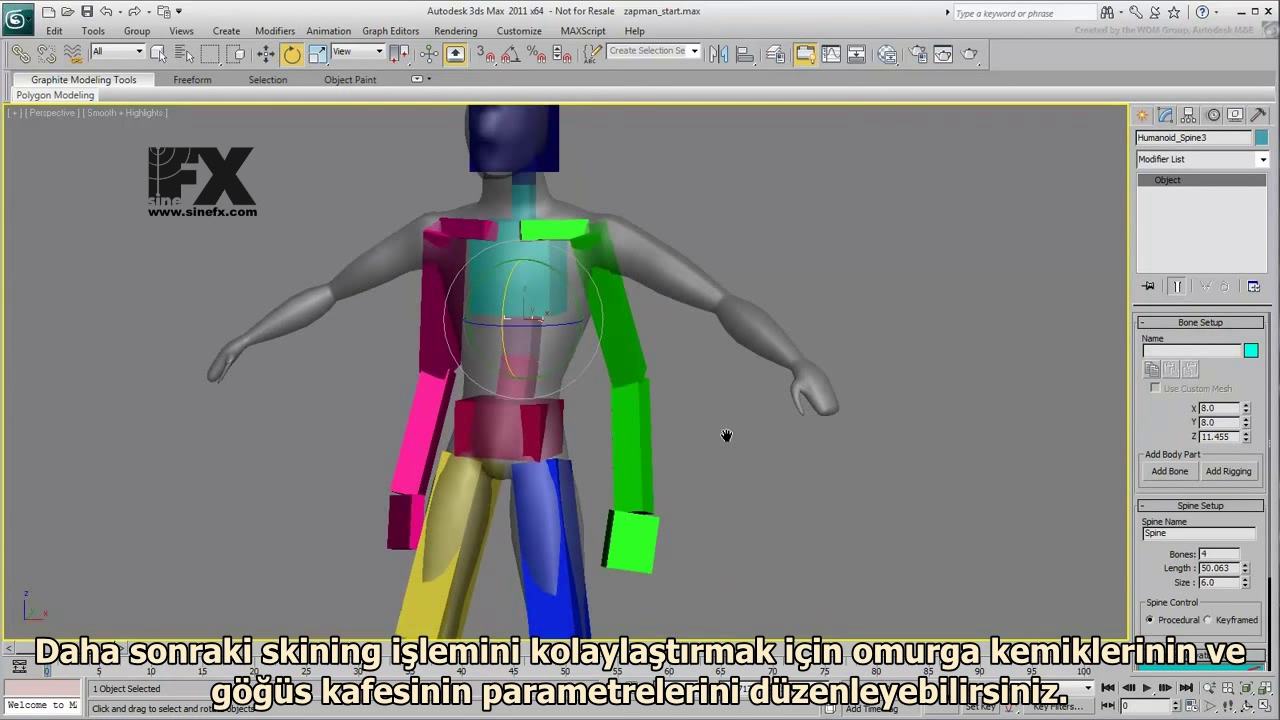
click(521, 386)
drag(1247, 410, 1247, 370)
alt+middle_drag(676, 518, 580, 524)
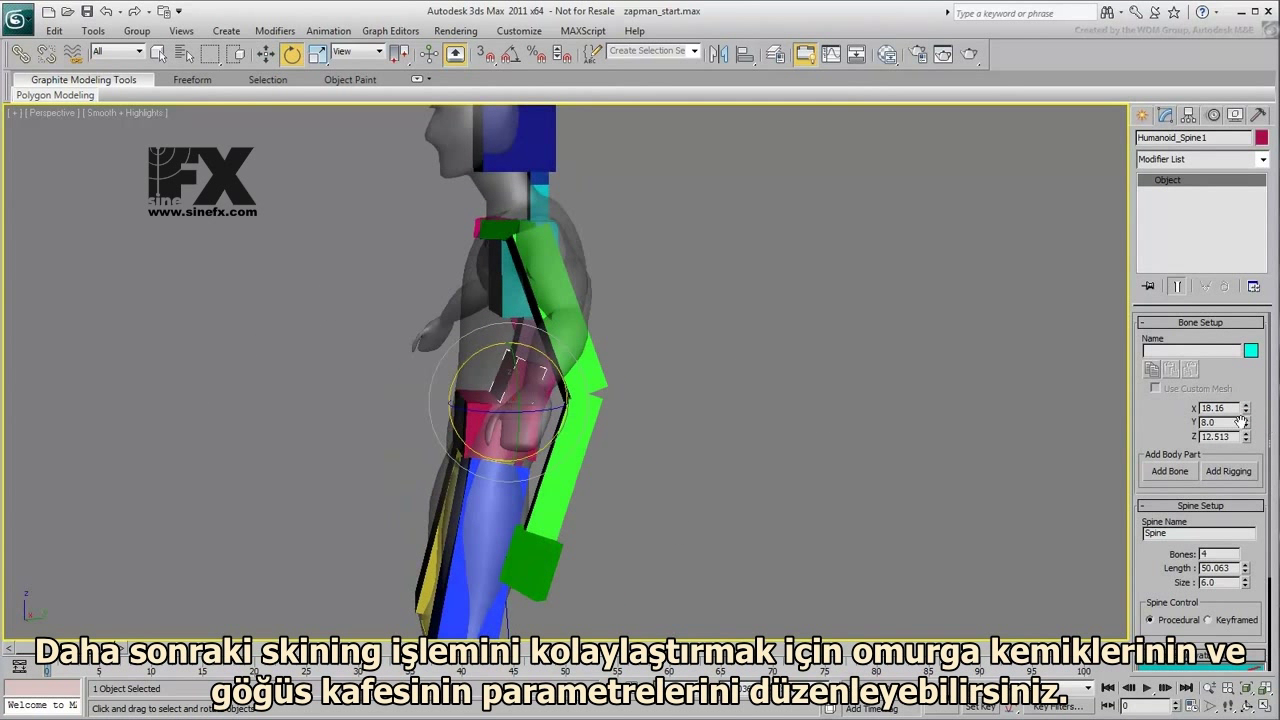
drag(1246, 422, 1246, 405)
Widen the second spine bone to an X size of about 20.32
alt+middle_drag(456, 385, 512, 360)
click(532, 340)
alt+middle_drag(560, 400, 695, 421)
drag(1246, 406, 1243, 282)
alt+middle_drag(880, 465, 755, 473)
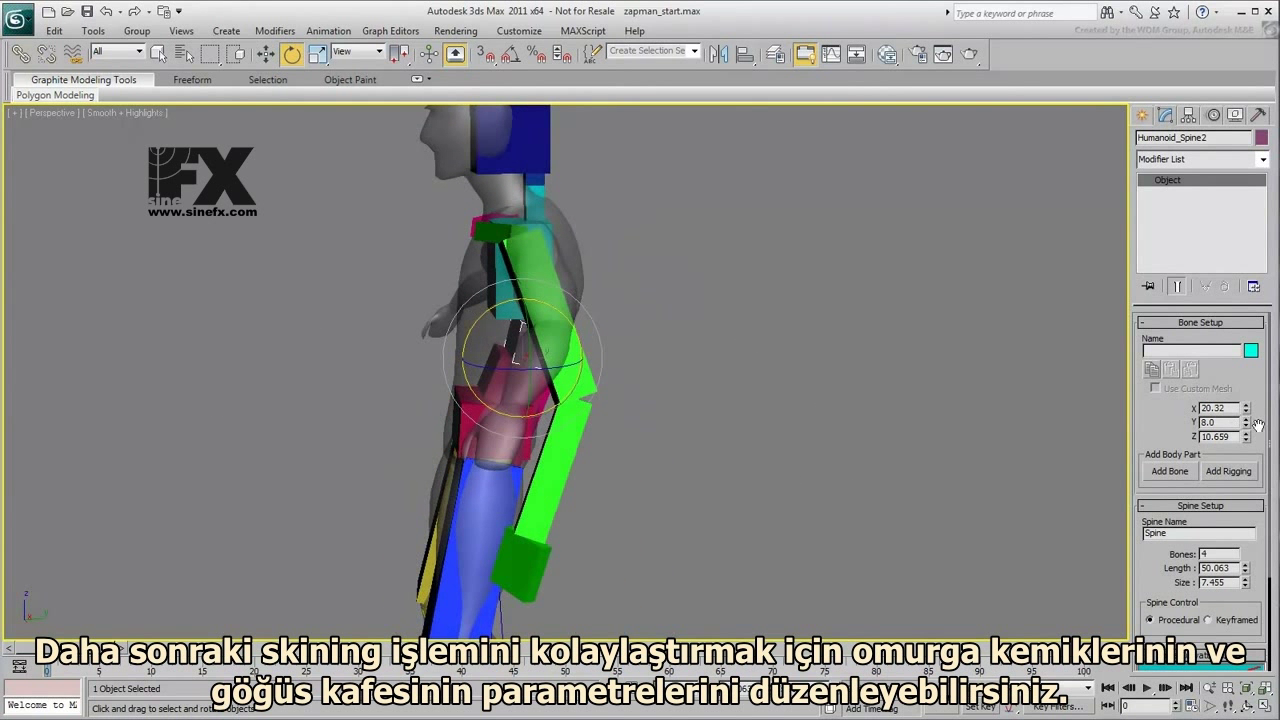
Resize the ribcage to a Length of about 16.908, Width of 27.906 and Height of 26.74, undoing the extra length change
alt+middle_drag(530, 568, 642, 578)
click(541, 297)
alt+middle_drag(575, 448, 600, 457)
drag(1246, 408, 1245, 393)
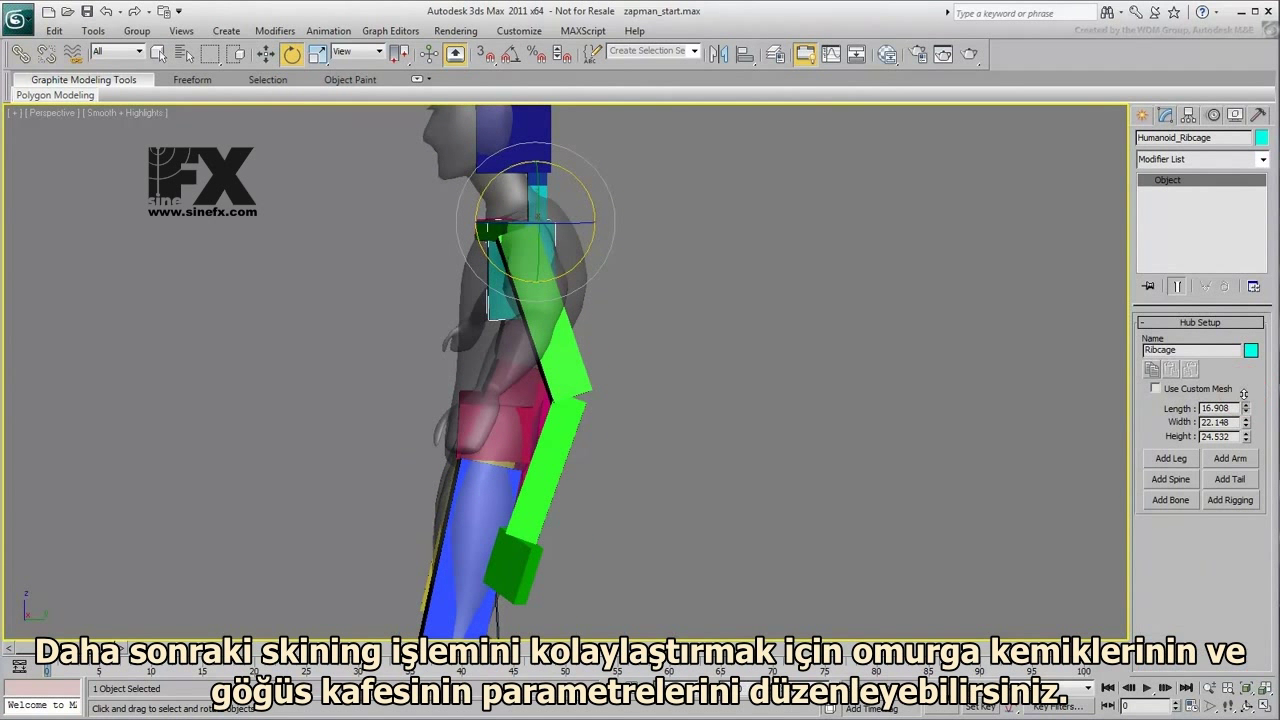
drag(1246, 440, 1246, 426)
alt+middle_drag(680, 446, 834, 449)
drag(1246, 408, 1243, 399)
key(ctrl+z)
Rotate the lower neck bone about 45 degrees forward in a side view
alt+middle_drag(797, 434, 655, 487)
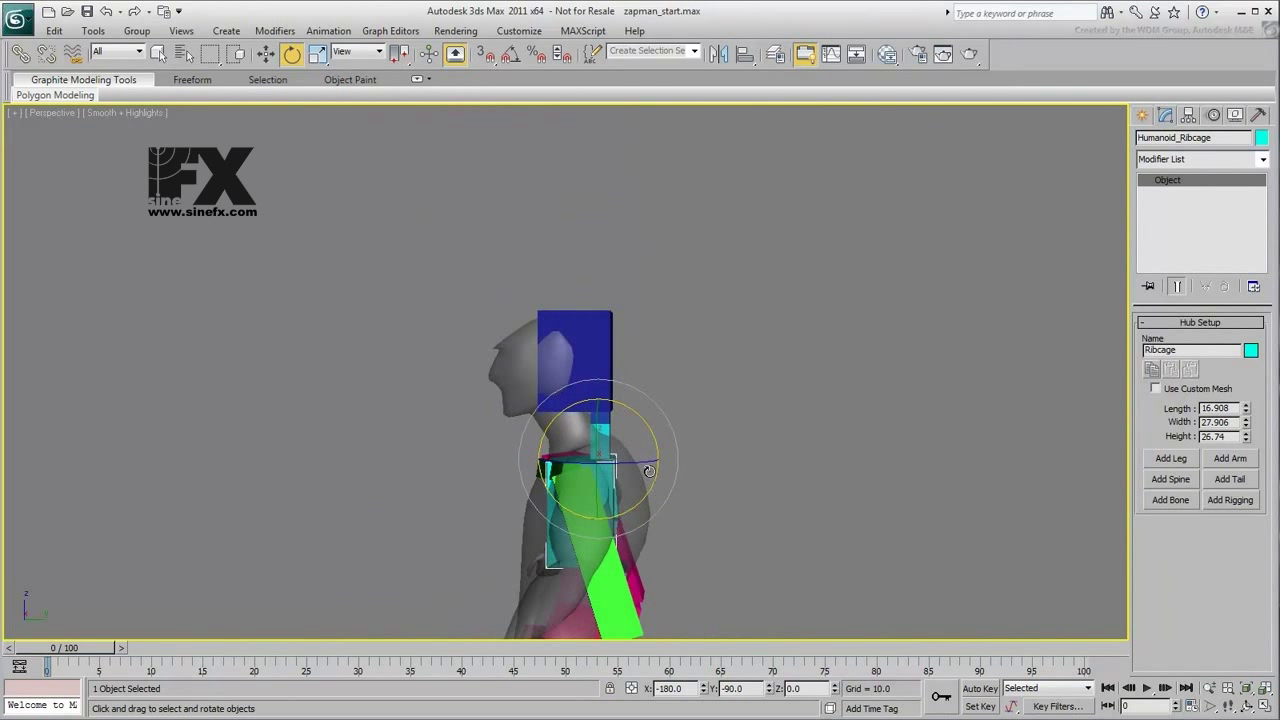
scroll(711, 514, up, 4)
click(636, 383)
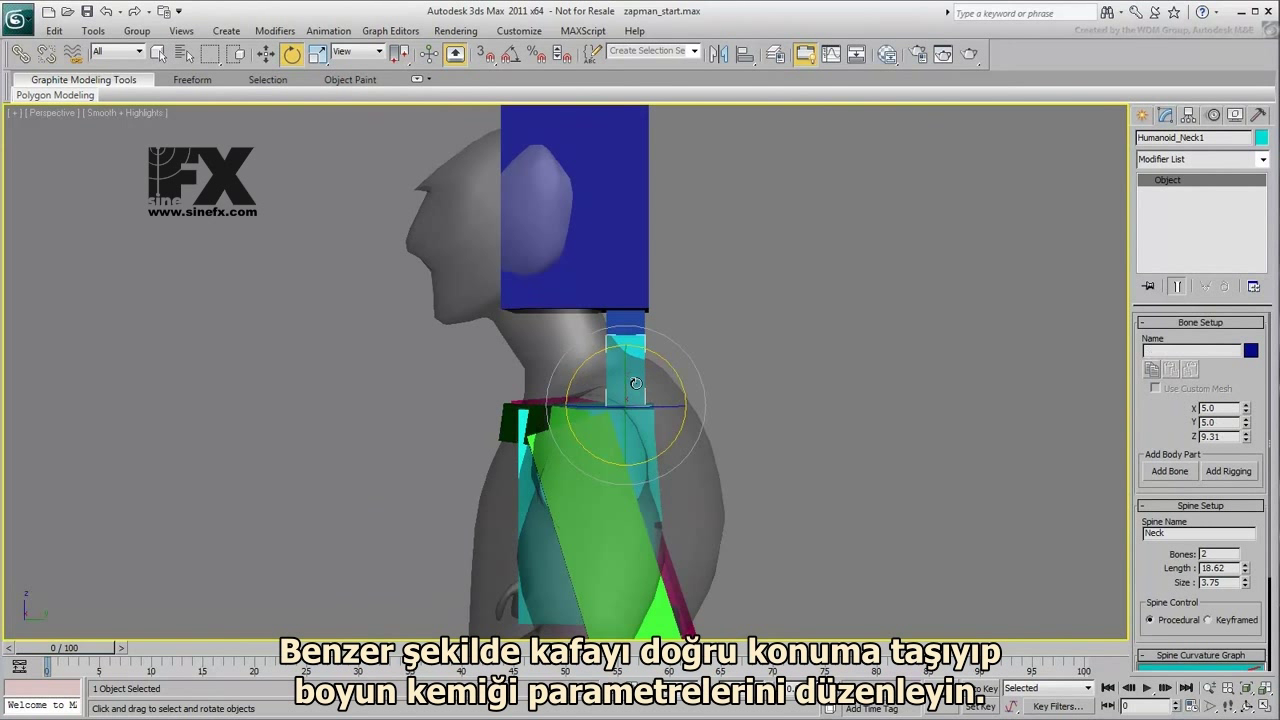
drag(676, 375, 605, 335)
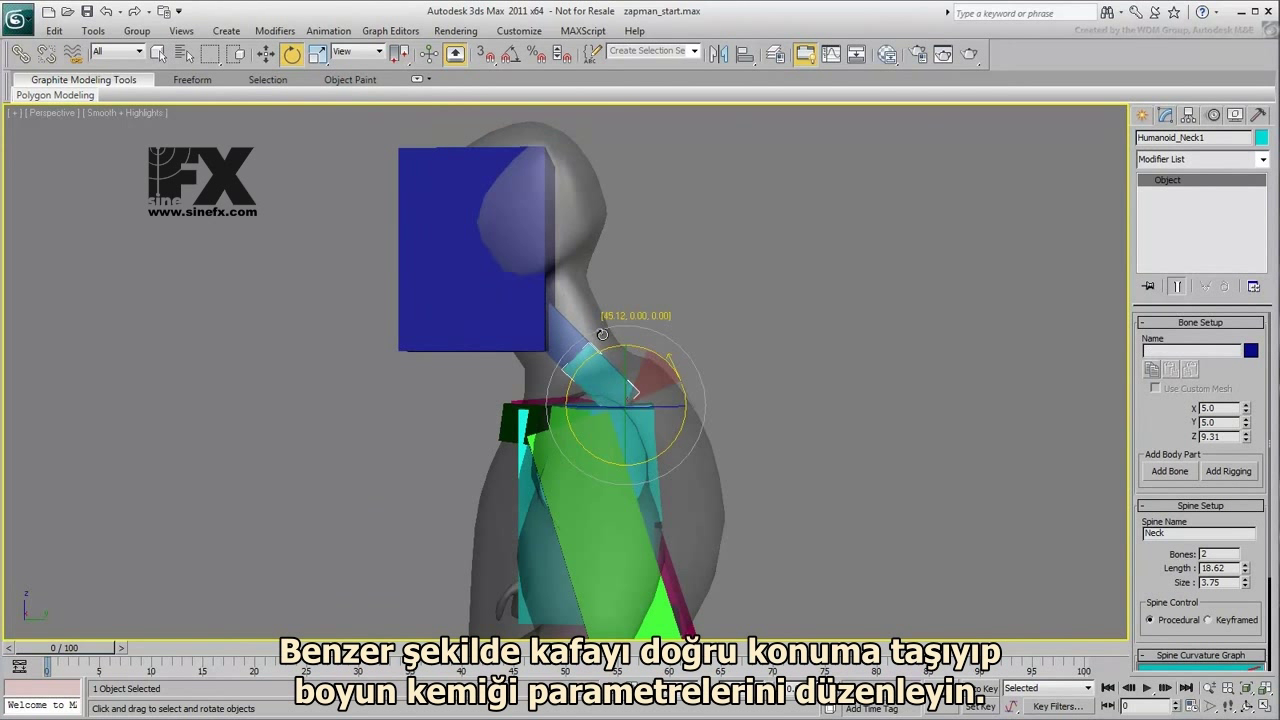
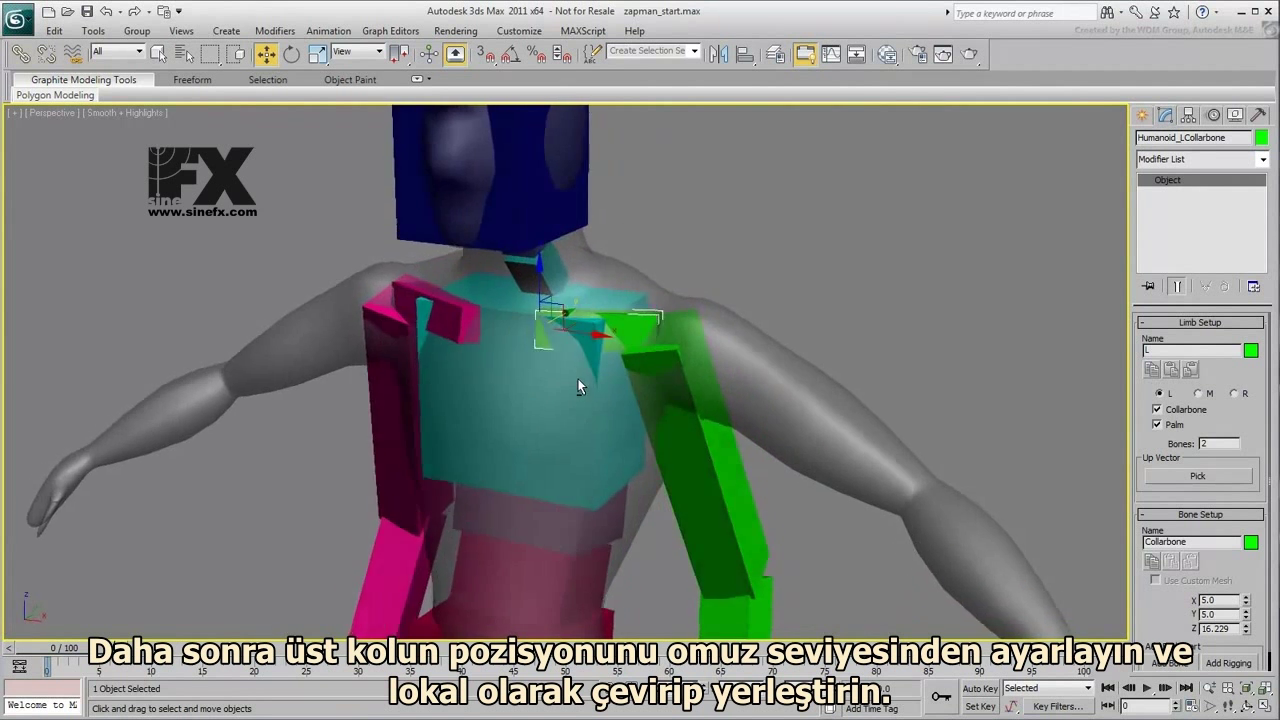
Move the left upper arm bone to the shoulder and rotate it in Local coordinates to follow the mesh's arm
click(692, 448)
alt+middle_drag(692, 448, 469, 517)
drag(673, 359, 686, 346)
alt+middle_drag(486, 474, 670, 321)
key(e)
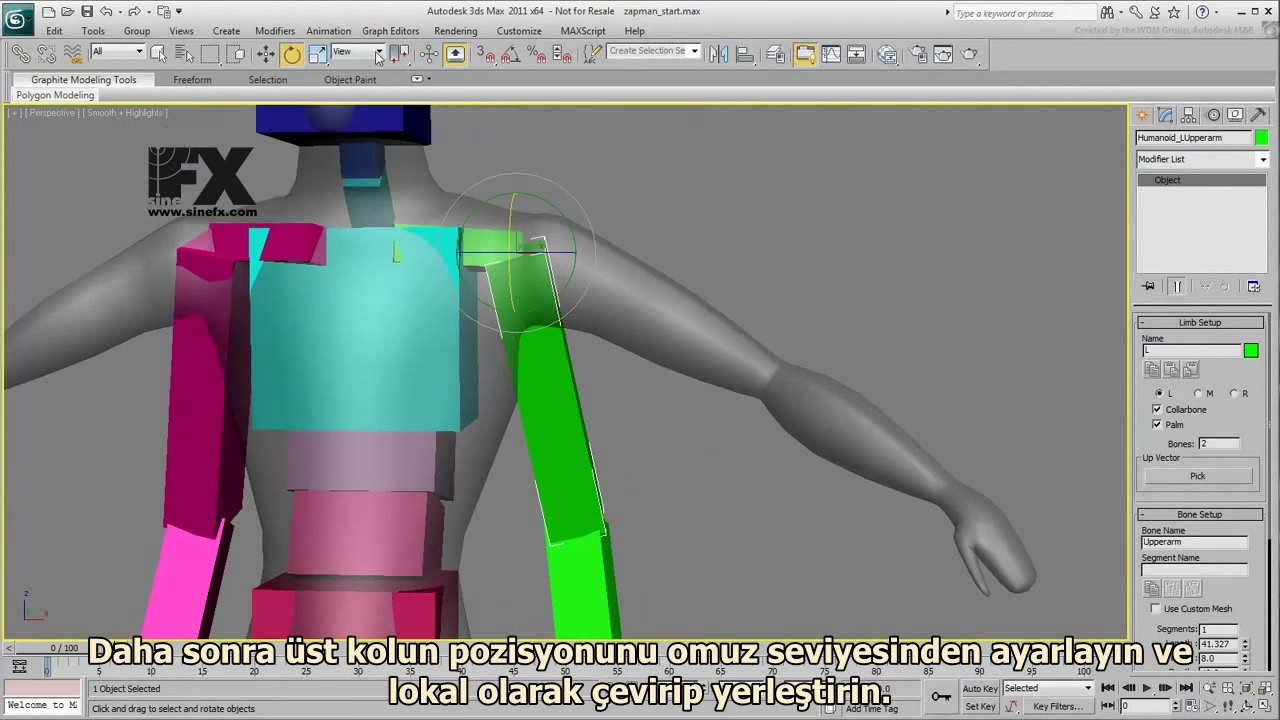
click(365, 51)
click(350, 114)
drag(559, 289, 590, 217)
middle_drag(820, 460, 710, 360)
Align the left upper arm and forearm with the mesh's arm as seen from the side
click(741, 356)
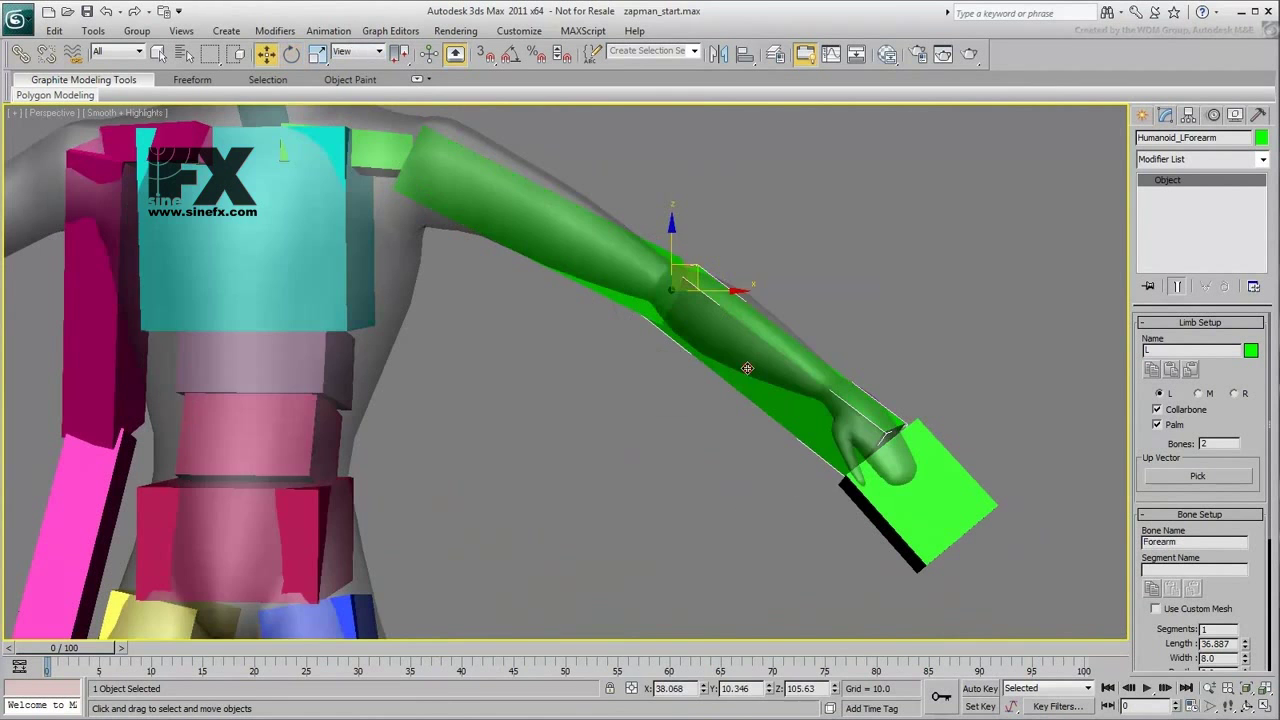
alt+middle_drag(640, 300, 459, 421)
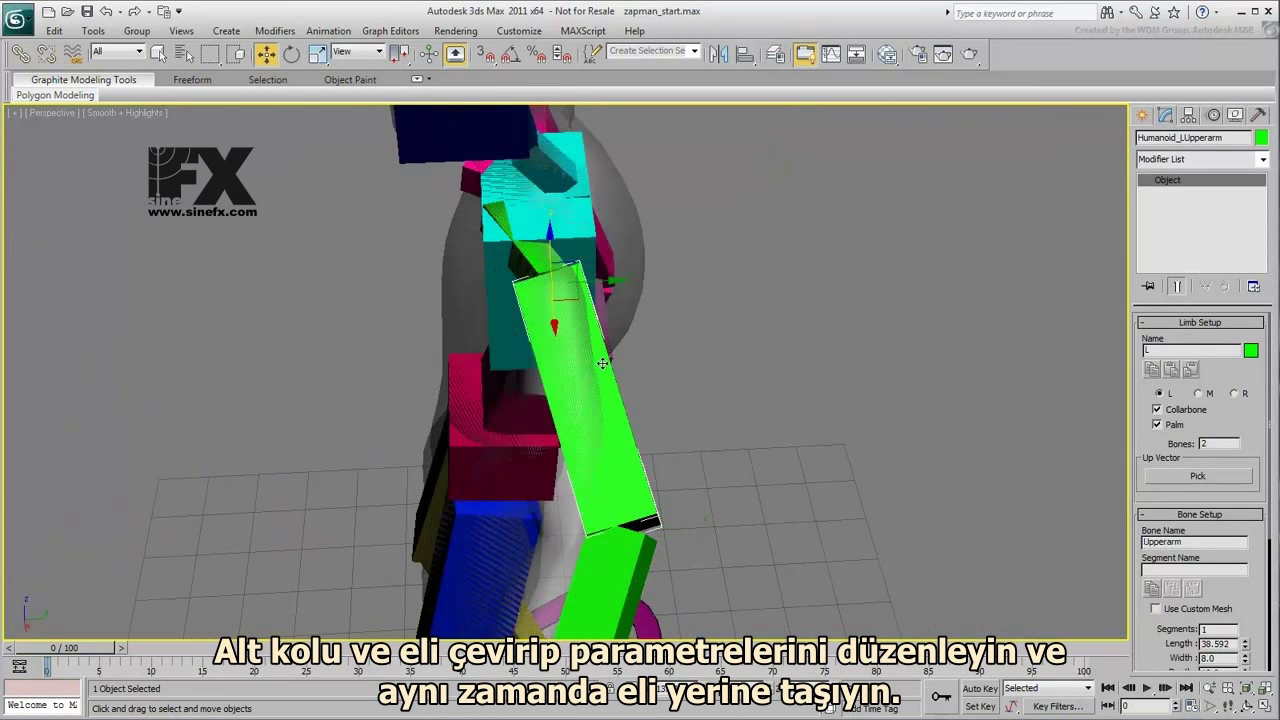
drag(599, 299, 582, 325)
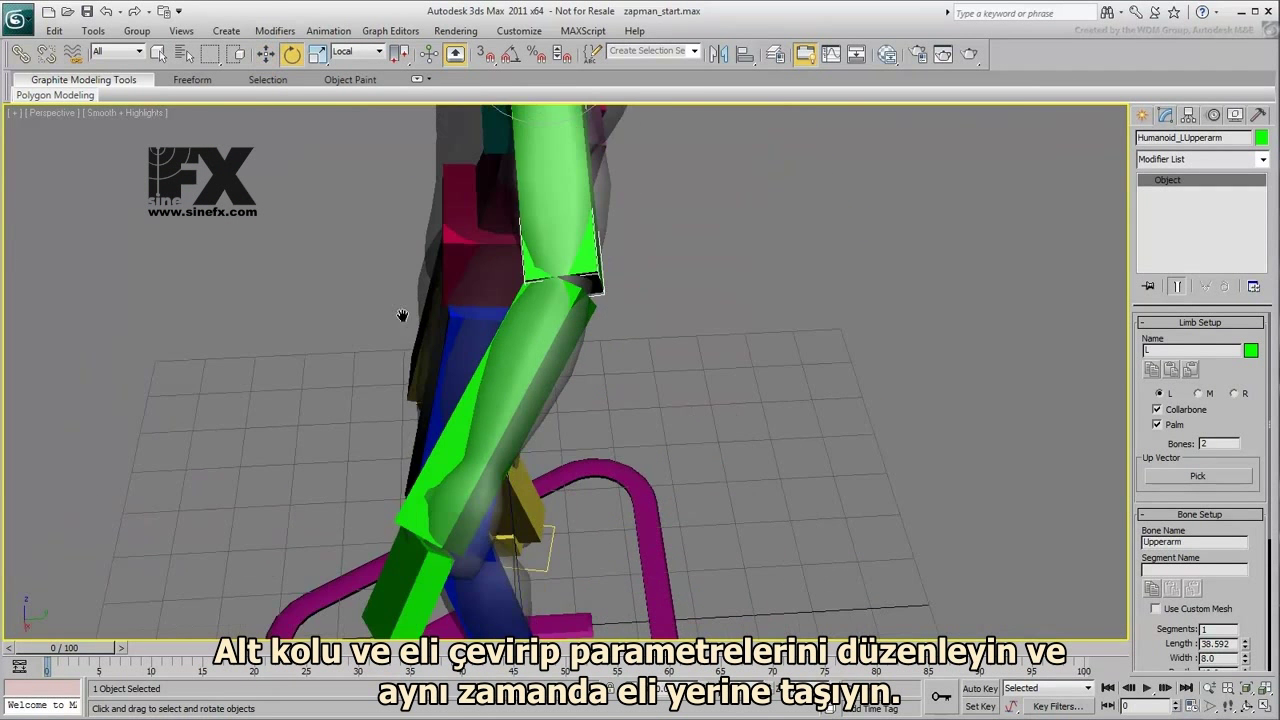
drag(453, 520, 425, 402)
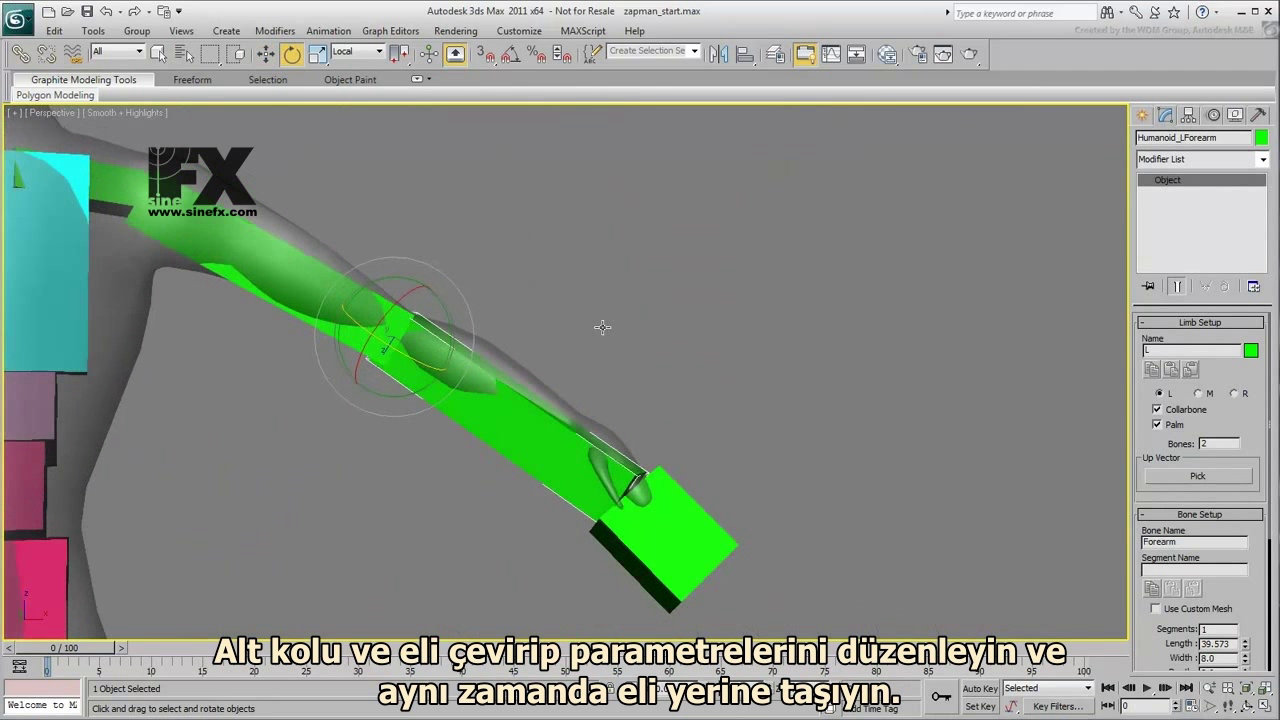
alt+middle_drag(606, 329, 438, 418)
Shift the left upper arm bone slightly toward the centre of the mesh's shoulder
right_click(322, 228)
click(343, 234)
drag(286, 160, 297, 154)
Rotate the left palm to follow the mesh's hand and nudge the forearm, leaving its length at about 30.527
click(785, 528)
key(e)
drag(743, 463, 690, 396)
key(w)
click(573, 359)
drag(573, 359, 569, 357)
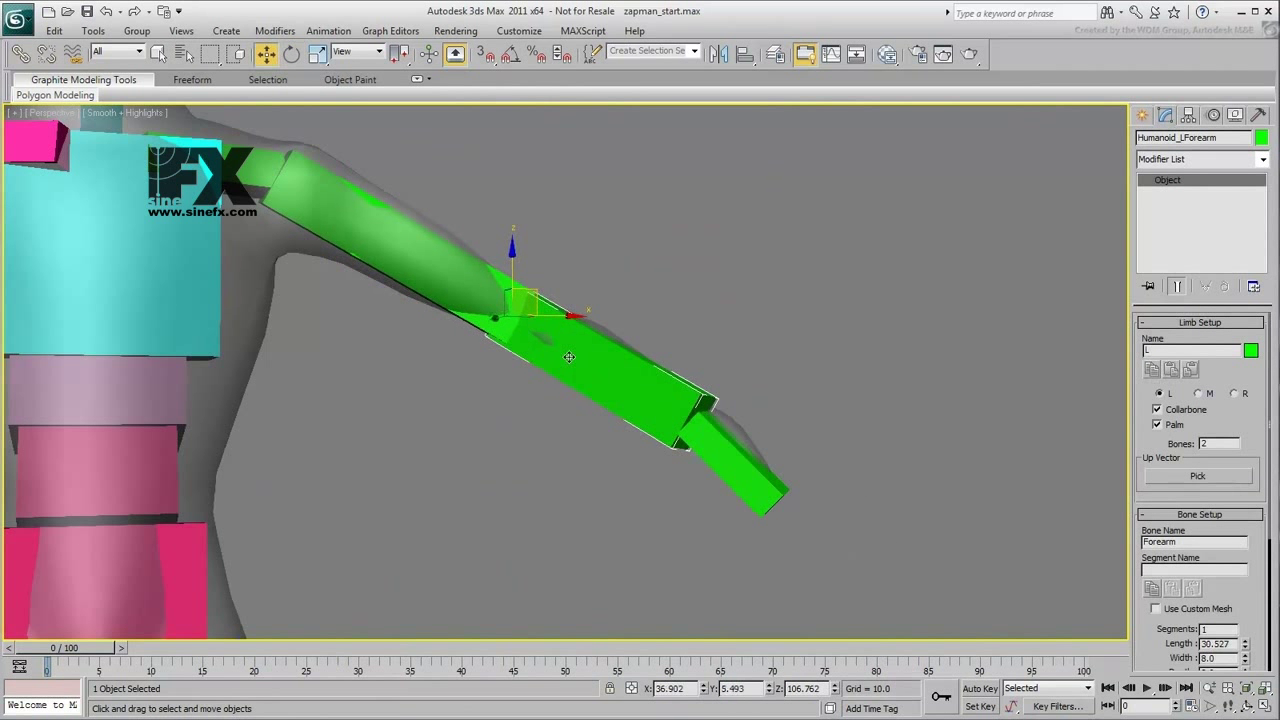
Move the left palm onto the mesh's hand and shorten it to a length of about 8.3
click(733, 463)
alt+middle_drag(661, 530, 500, 566)
drag(765, 433, 815, 440)
drag(1243, 405, 1243, 494)
alt+middle_drag(685, 435, 593, 506)
key(e)
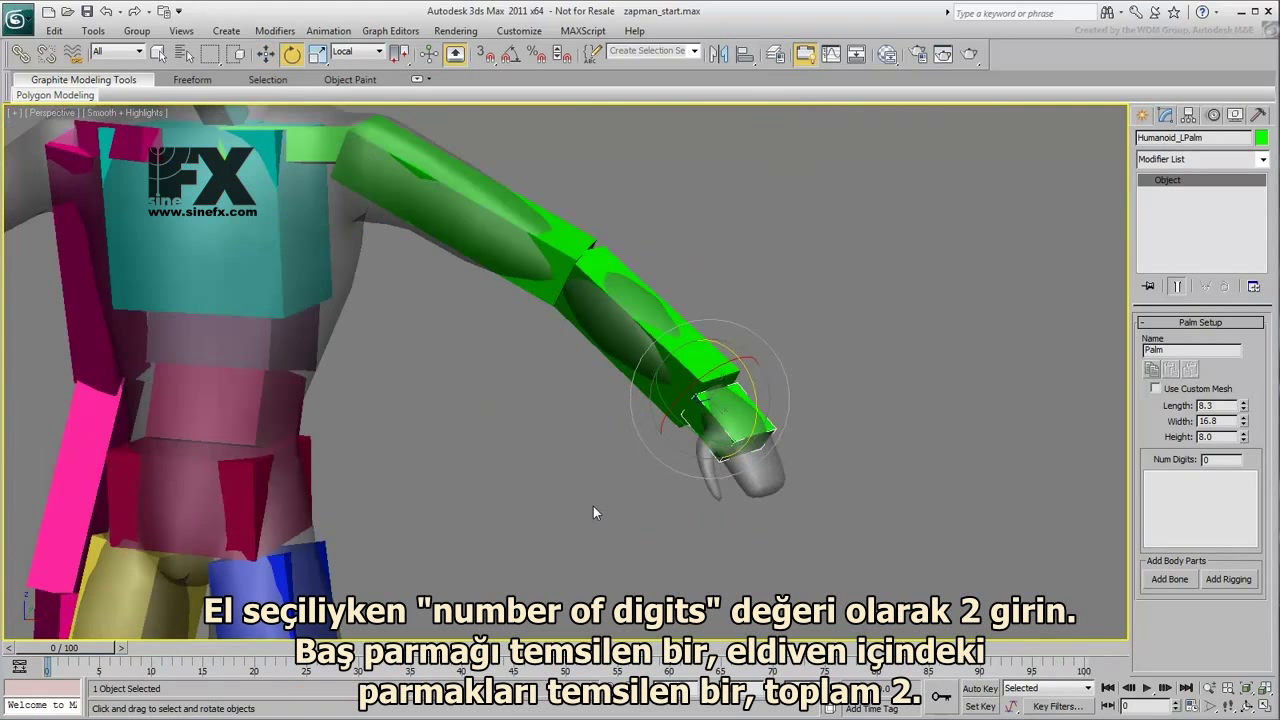
Set the left palm's number of digits to 2
double_click(1224, 462)
text(2)
key(Return)
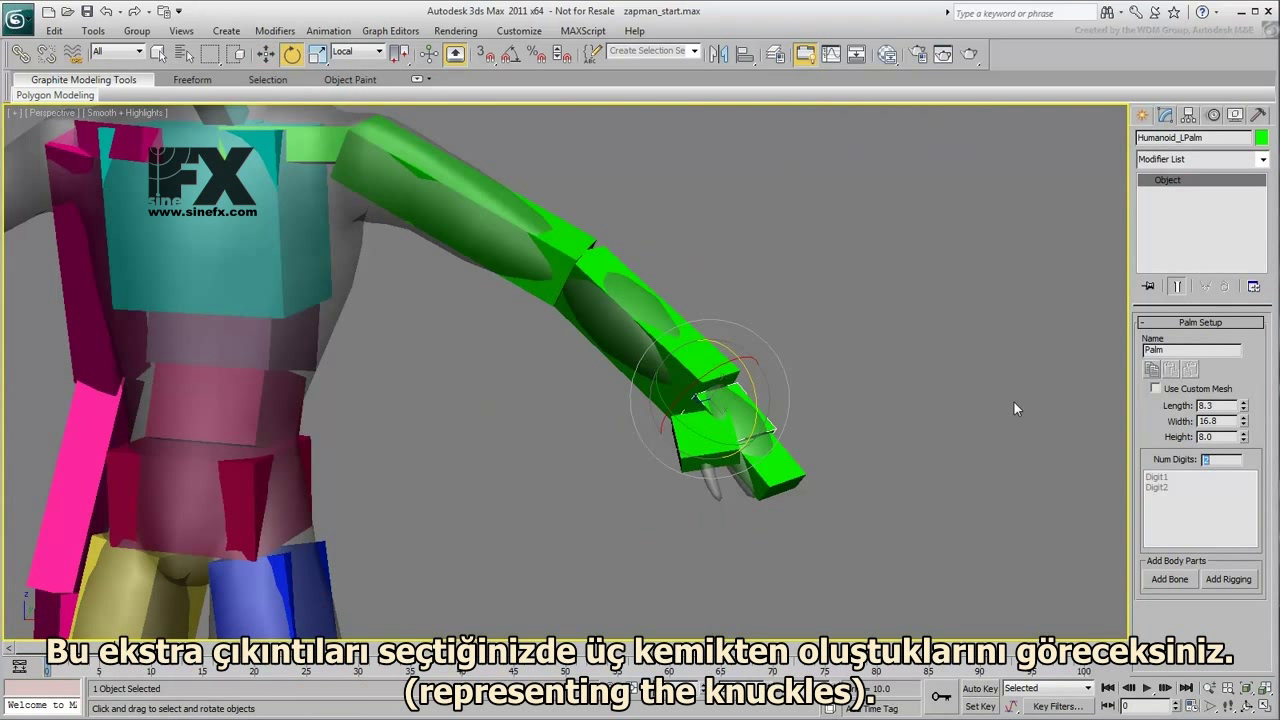
Narrow the left hand's first digit and move its three bones together onto the mesh's thumb
click(695, 425)
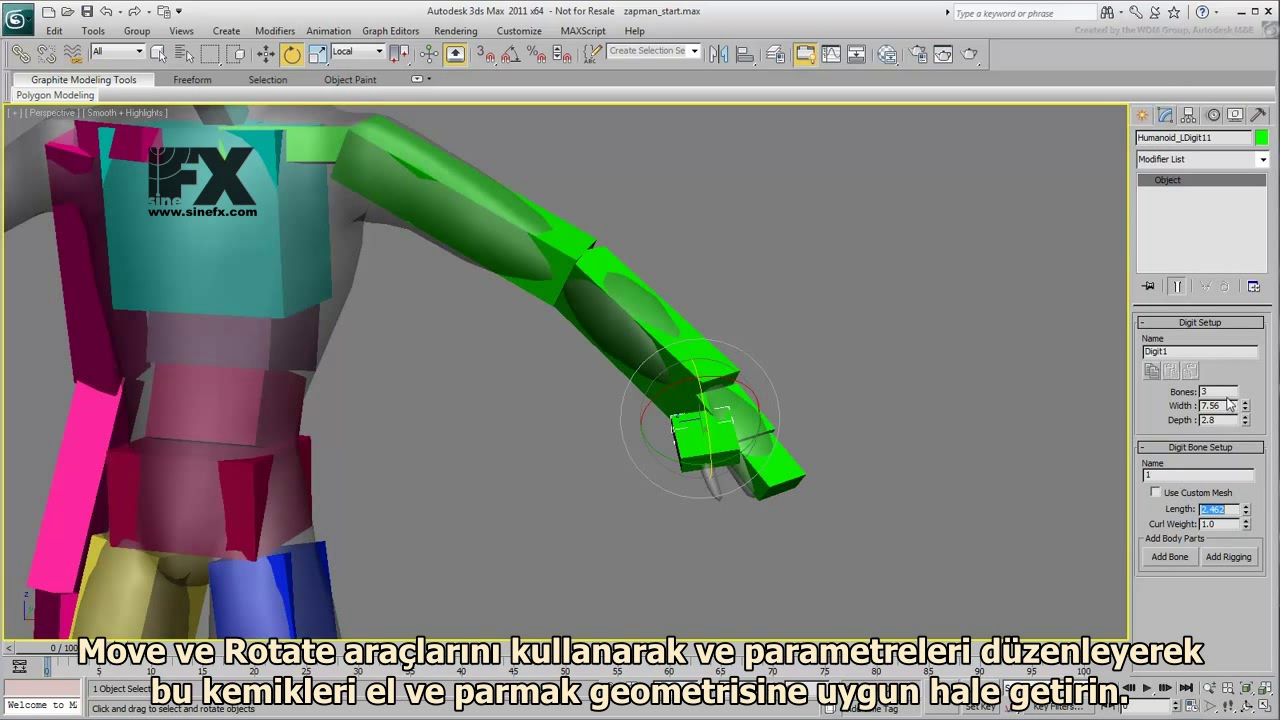
drag(1244, 406, 1244, 426)
mouse_move(755, 488)
alt+middle_down()
mouse_move(751, 499)
mouse_move(740, 490)
alt+middle_up()
scroll(740, 490, up, 5)
middle_drag(740, 490, 702, 380)
double_click(654, 344)
right_click(686, 348)
click(714, 366)
drag(722, 364, 716, 412)
mouse_move(716, 412)
alt+middle_down()
mouse_move(685, 449)
mouse_move(720, 410)
alt+middle_up()
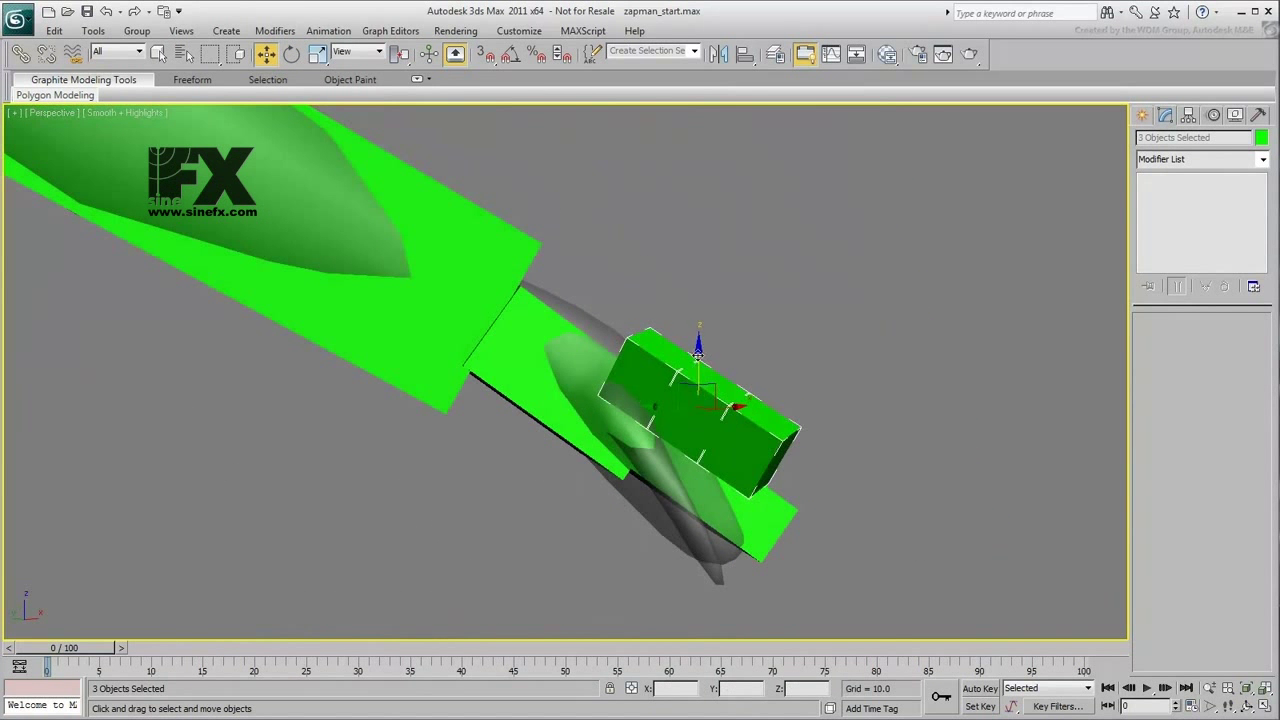
drag(698, 356, 698, 410)
alt+middle_drag(698, 410, 710, 516)
drag(728, 450, 715, 425)
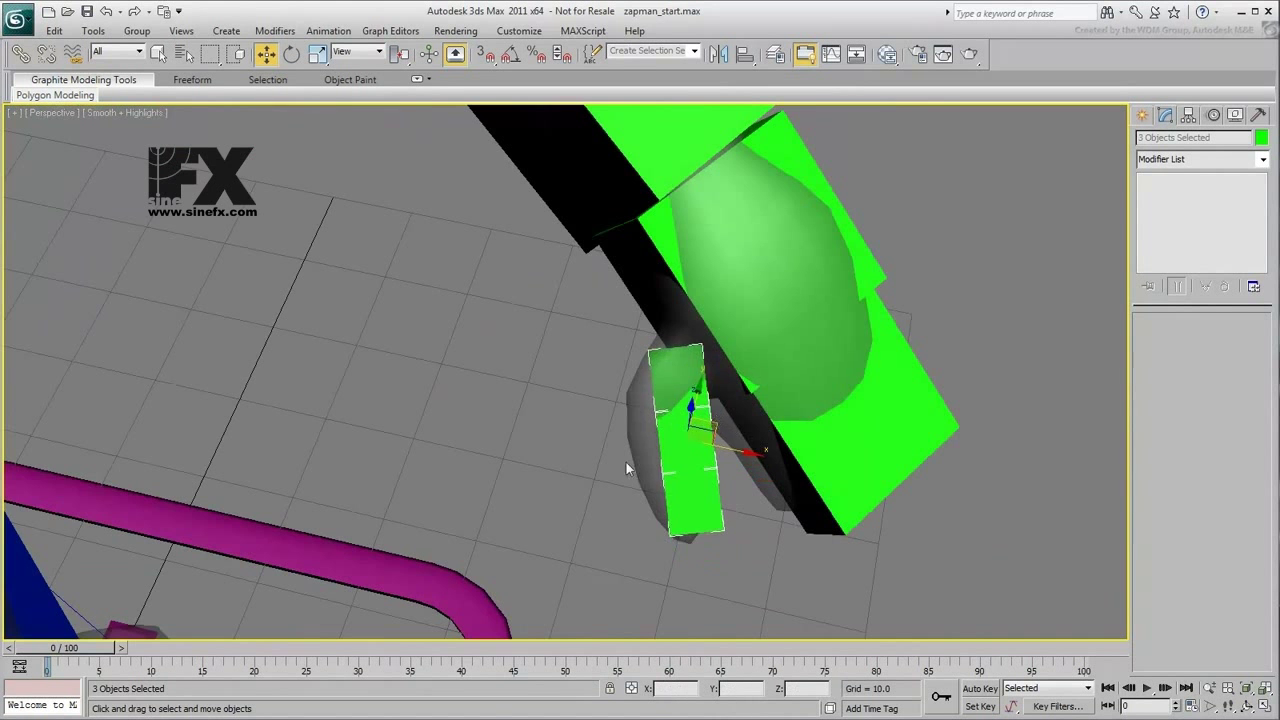
Rotate the first digit's three bones so that they line up with the direction of the thumb
alt+middle_drag(629, 468, 695, 416)
mouse_move(695, 416)
mouse_down()
mouse_move(695, 397)
mouse_move(690, 424)
mouse_up()
right_click(686, 414)
click(705, 436)
alt+middle_drag(690, 424, 669, 457)
drag(714, 376, 683, 439)
Lengthen the individual thumb bones and bend the outer two to follow the thumb's curve
click(663, 376)
drag(1246, 507, 1190, 371)
click(645, 458)
drag(670, 476, 700, 442)
drag(1247, 510, 1248, 462)
click(629, 524)
drag(696, 482, 685, 444)
drag(1247, 510, 1248, 488)
Rotate the bones of the left hand's second digit to follow the curled fingers of the mesh
click(843, 473)
click(775, 421)
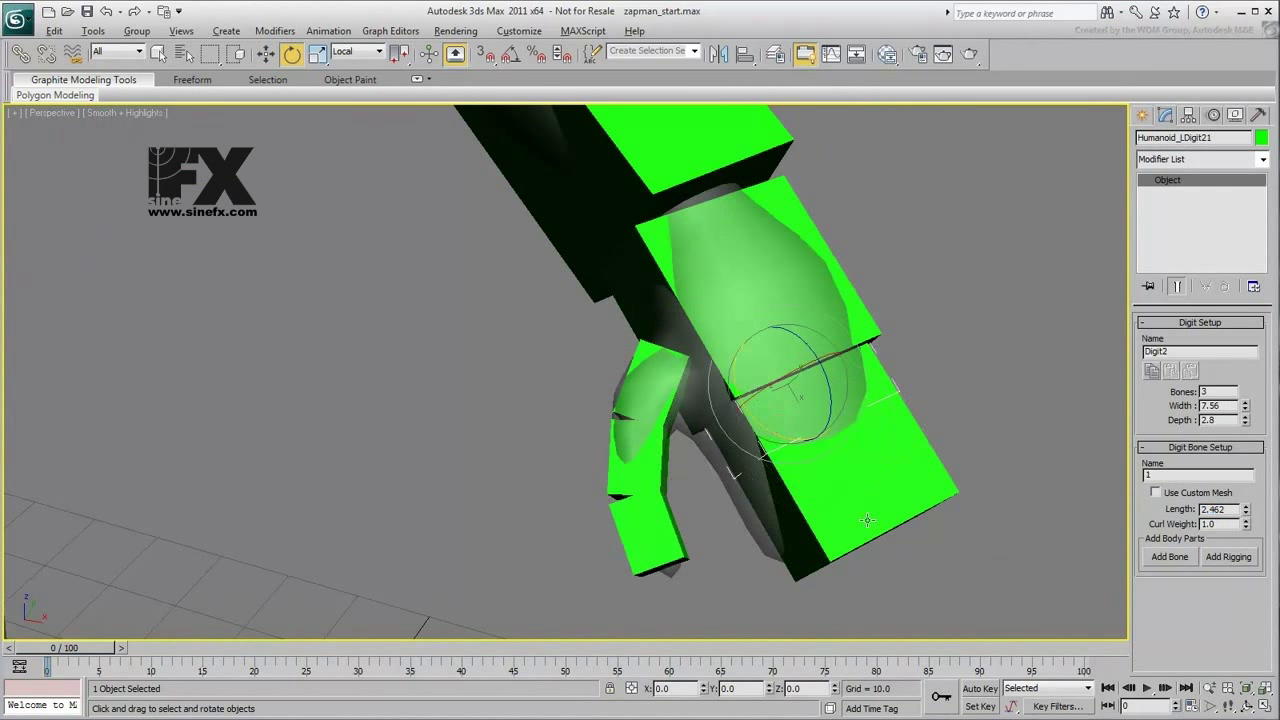
alt+middle_drag(775, 421, 897, 463)
drag(837, 380, 877, 430)
click(862, 442)
click(897, 478)
drag(916, 480, 916, 494)
Copy the left arm's limb settings and paste them mirrored onto the right arm
alt+middle_drag(916, 494, 654, 442)
scroll(580, 447, down, 4)
scroll(611, 497, down, 5)
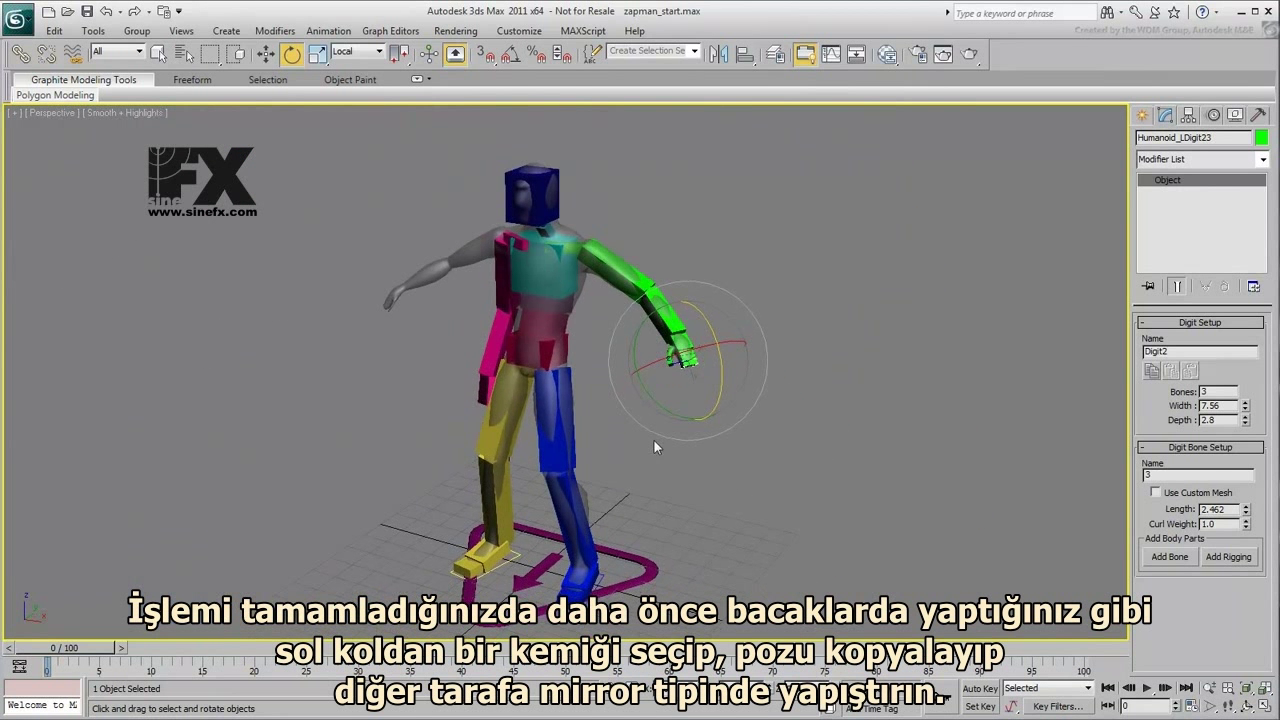
click(635, 285)
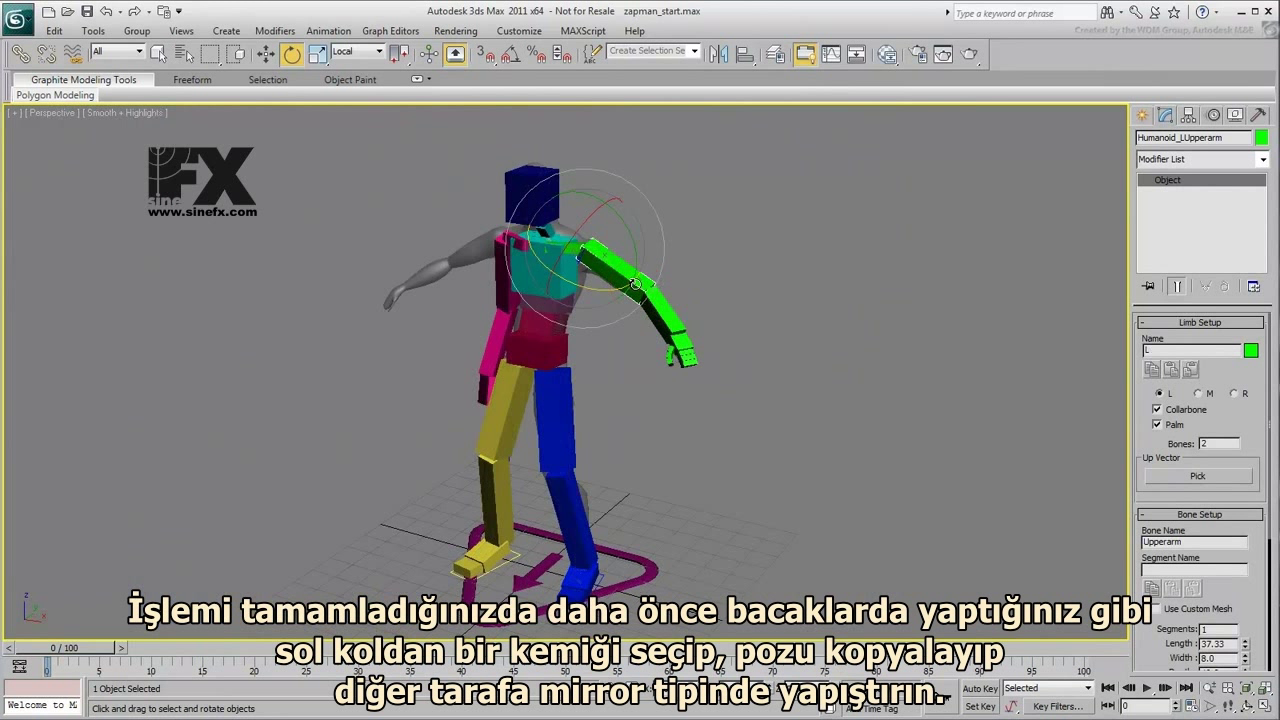
click(1151, 372)
click(508, 296)
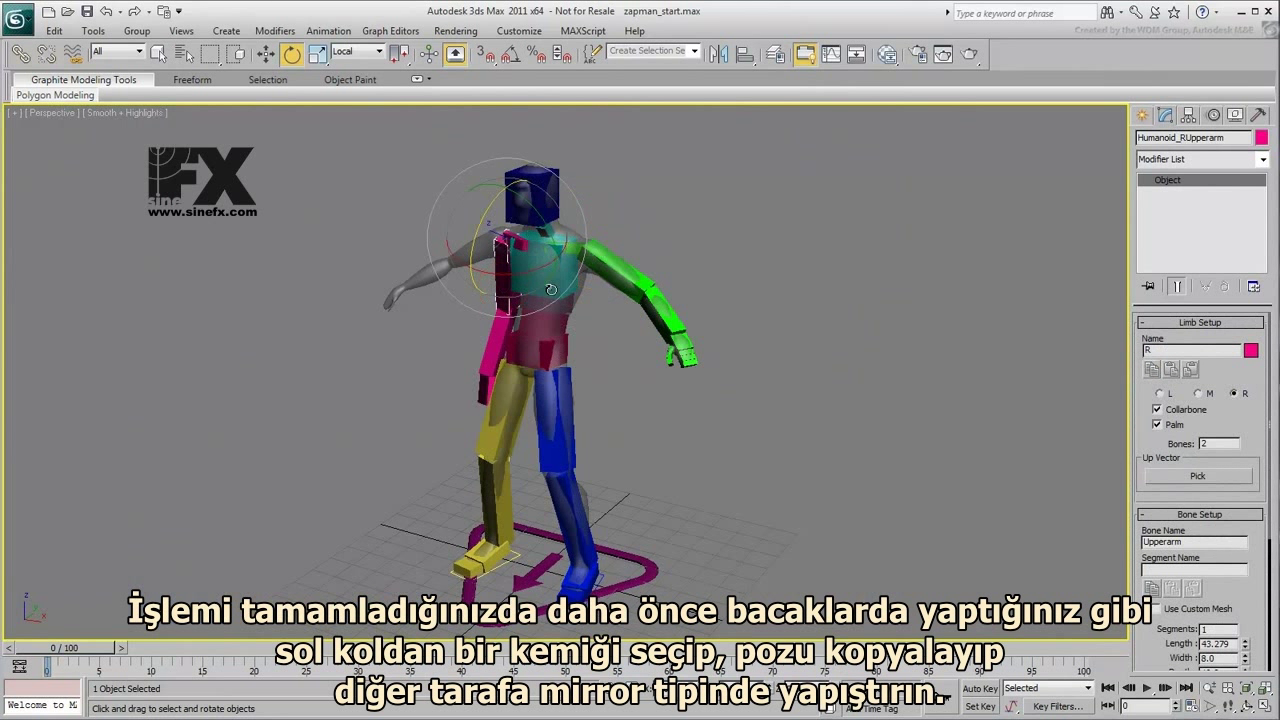
click(1193, 369)
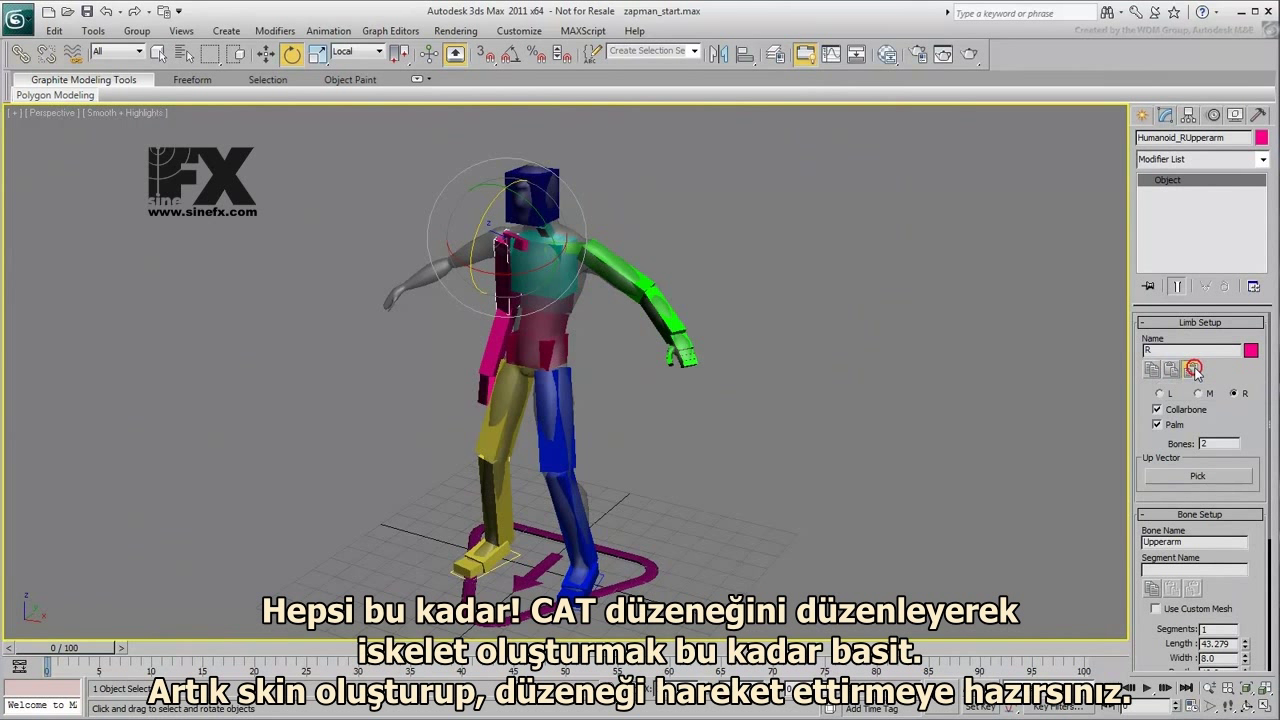
click(806, 388)
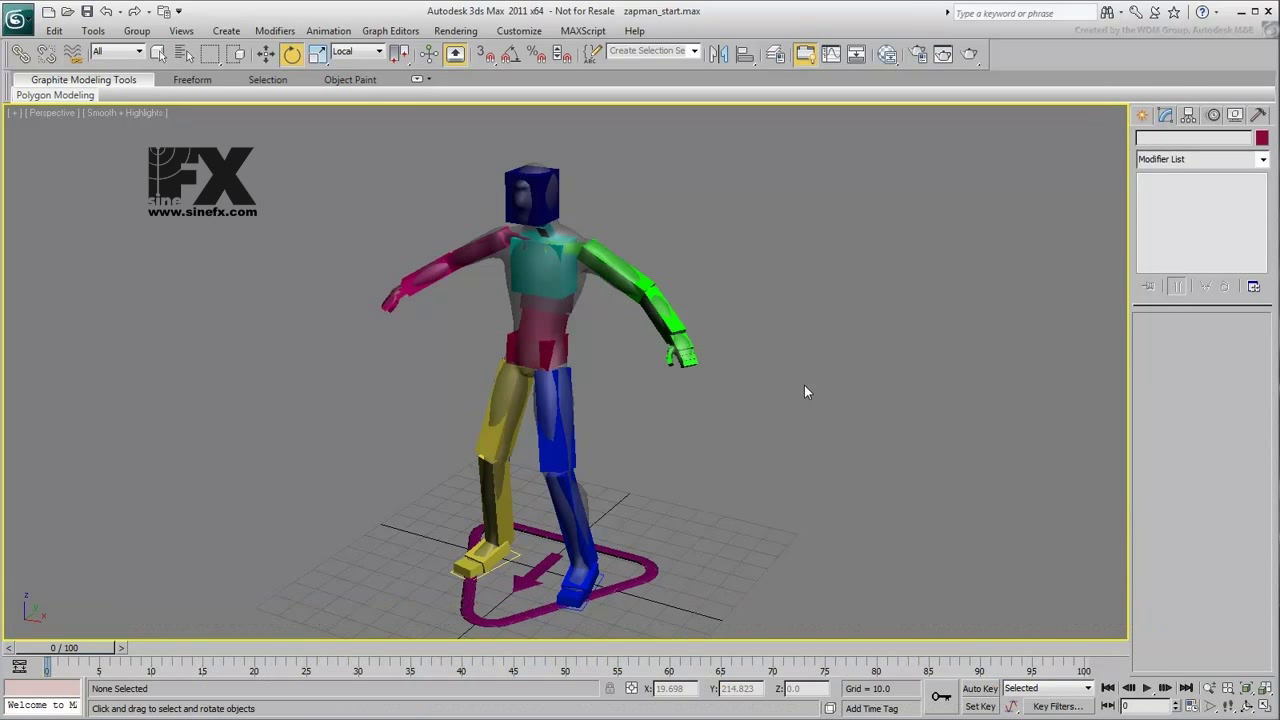
Unfreeze the character mesh, select it and turn off its see-through X-Ray display
right_click(743, 272)
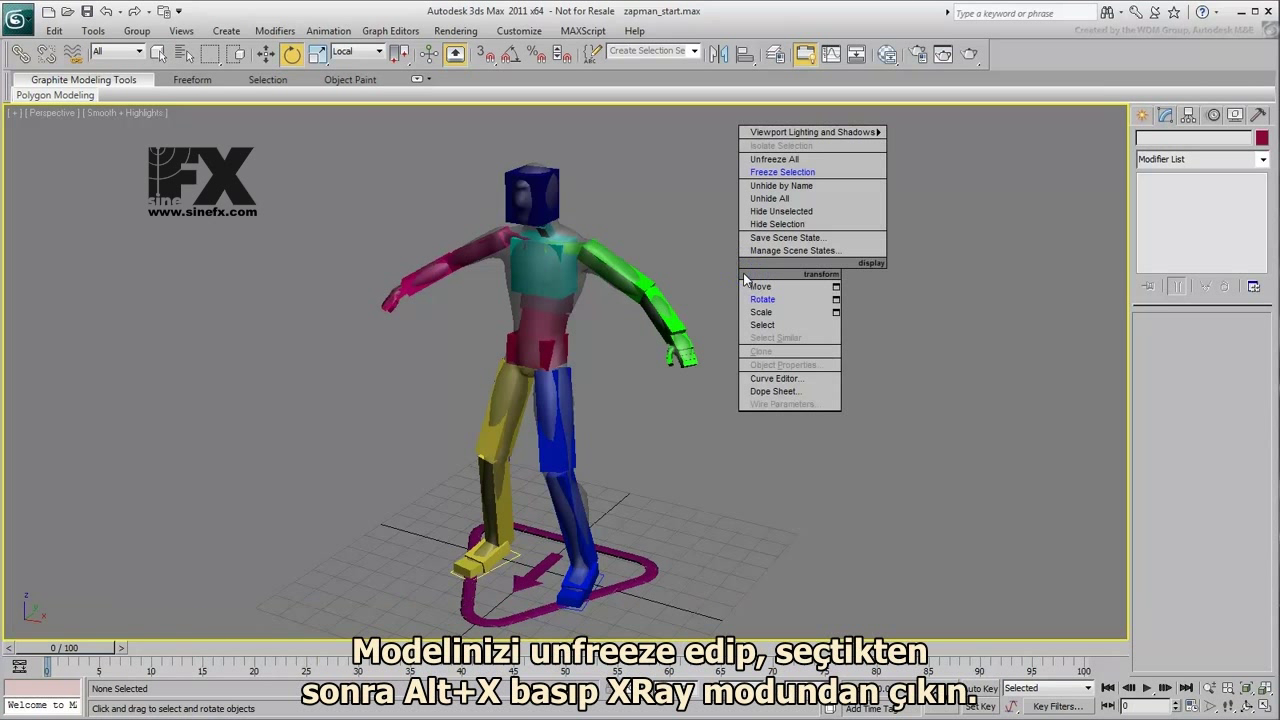
click(791, 160)
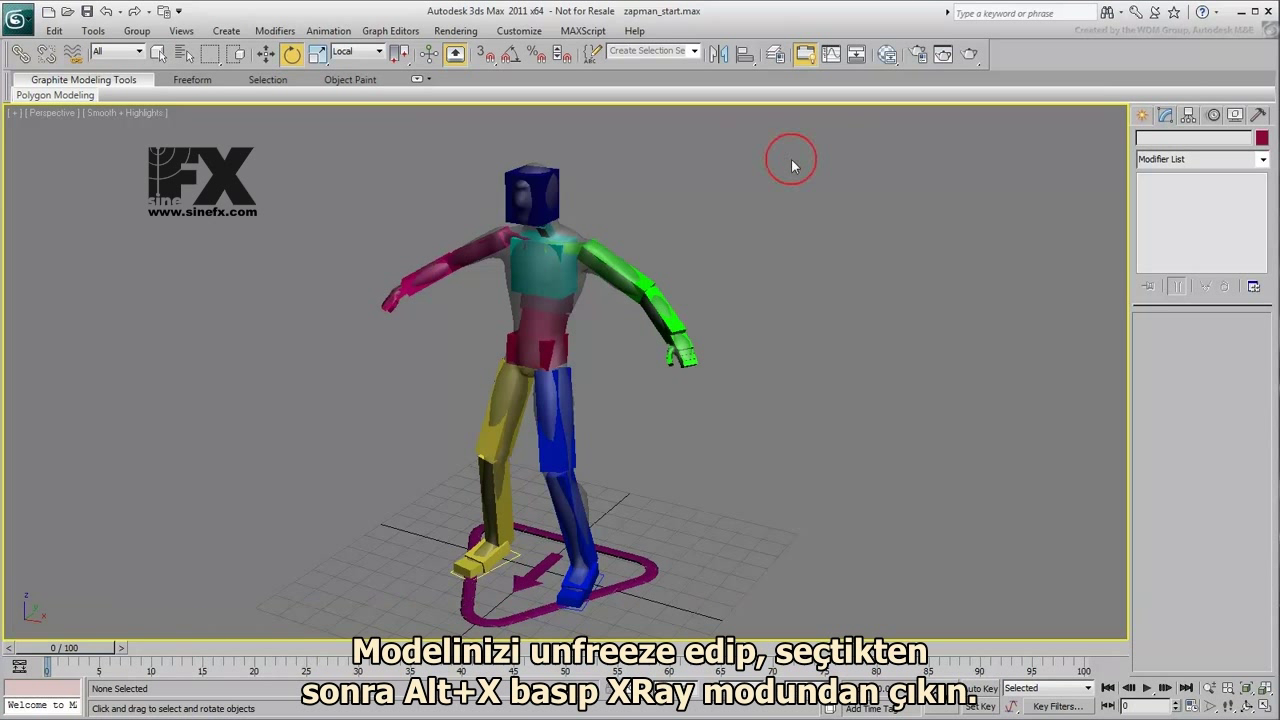
click(583, 494)
key(alt+x)
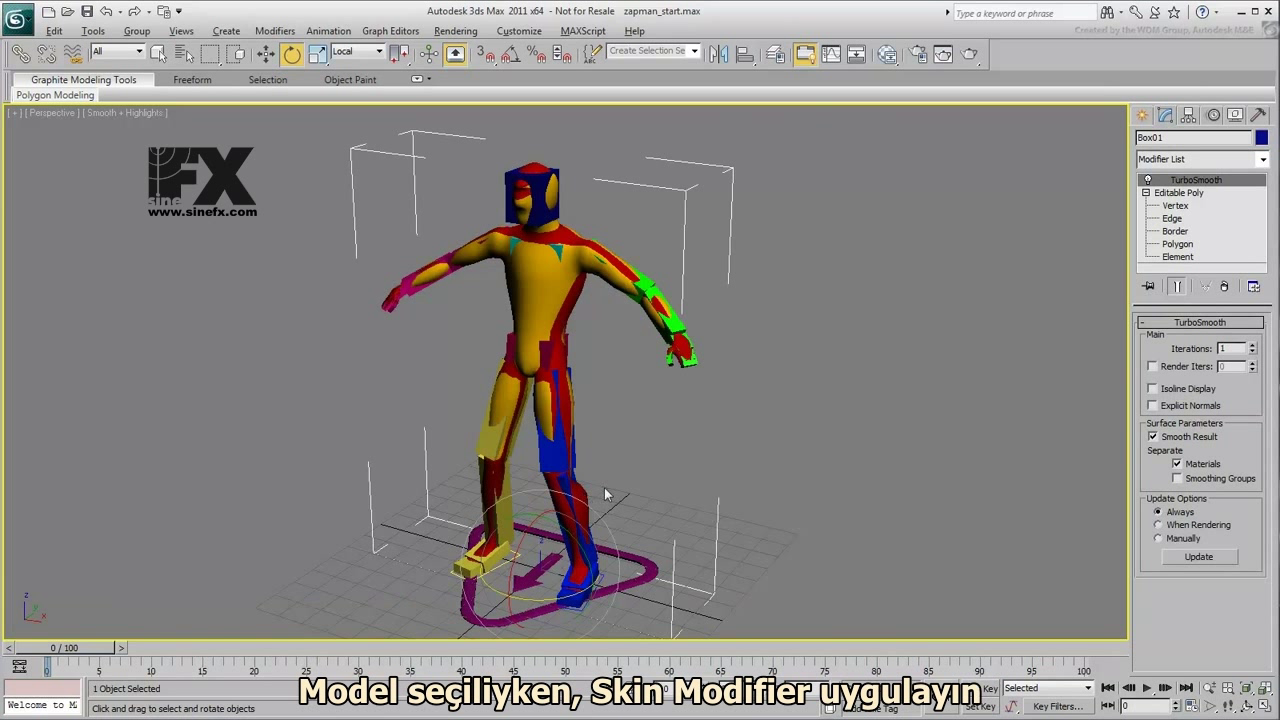
Apply a Skin modifier to the character mesh Box01
click(1263, 159)
drag(1266, 212, 1268, 530)
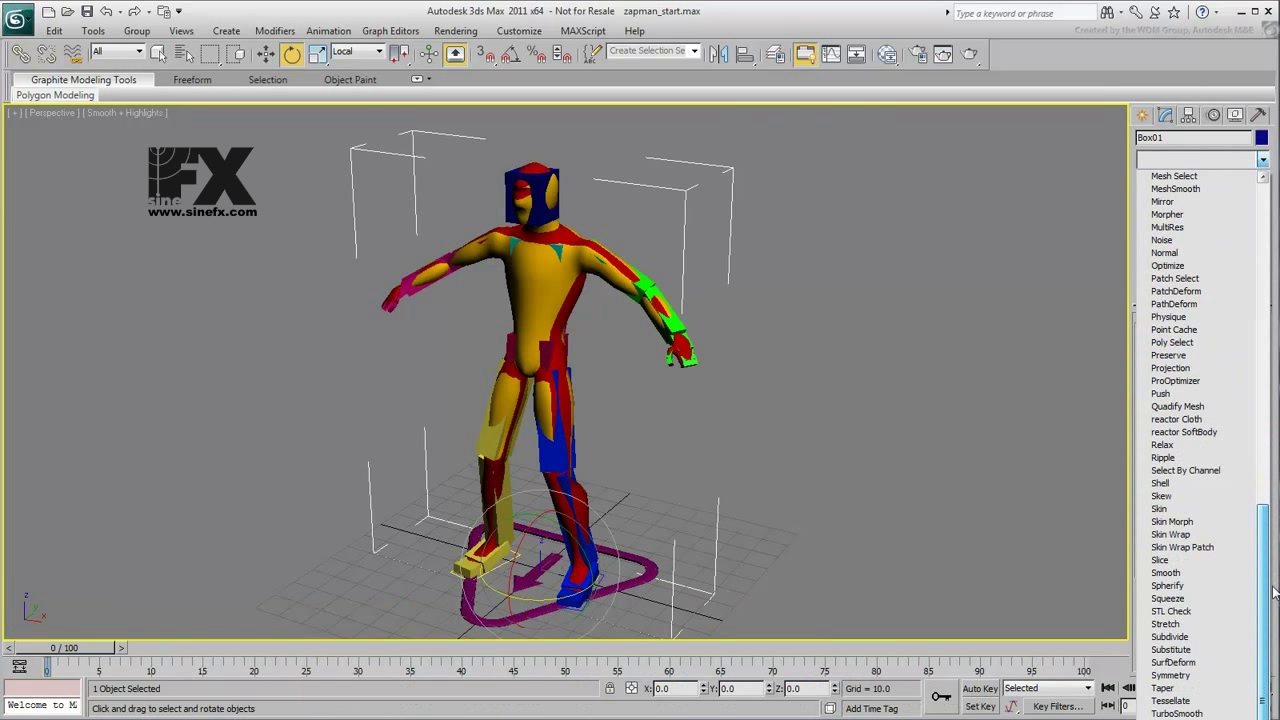
click(1178, 513)
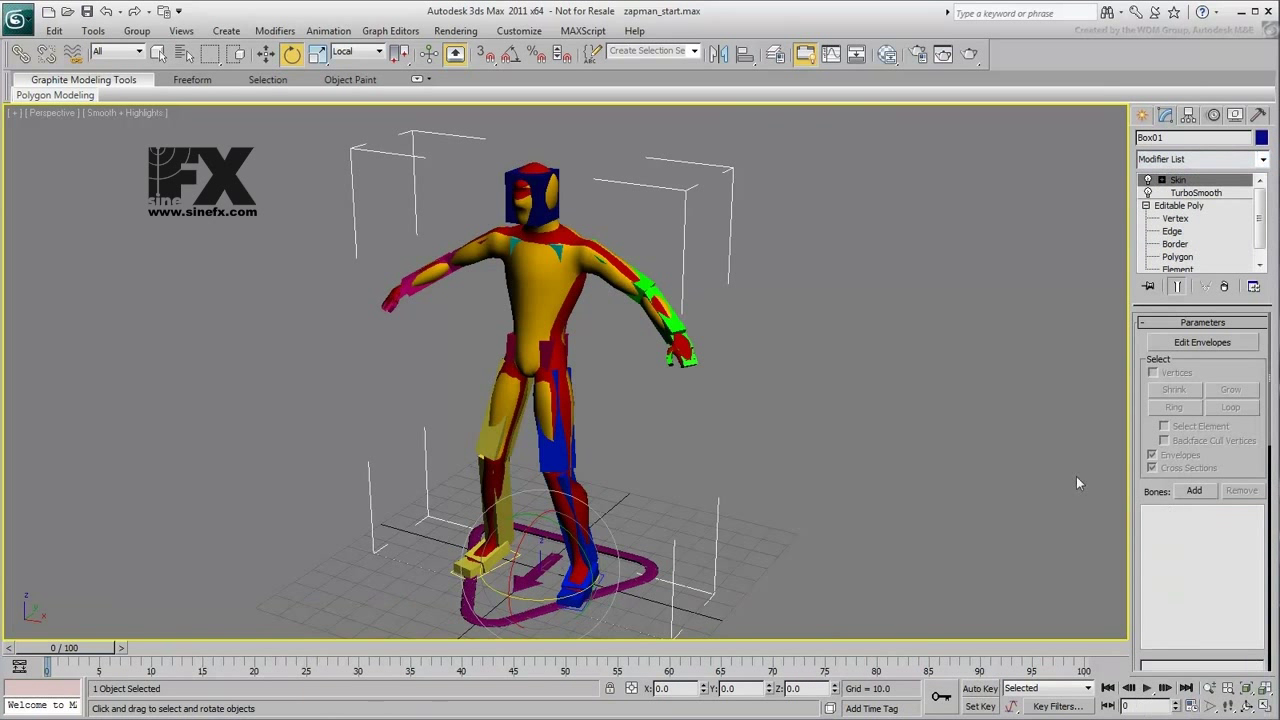
Add Humanoid_Pelvis and all of its child bones to the Skin modifier, using the Display Children listing
click(1195, 491)
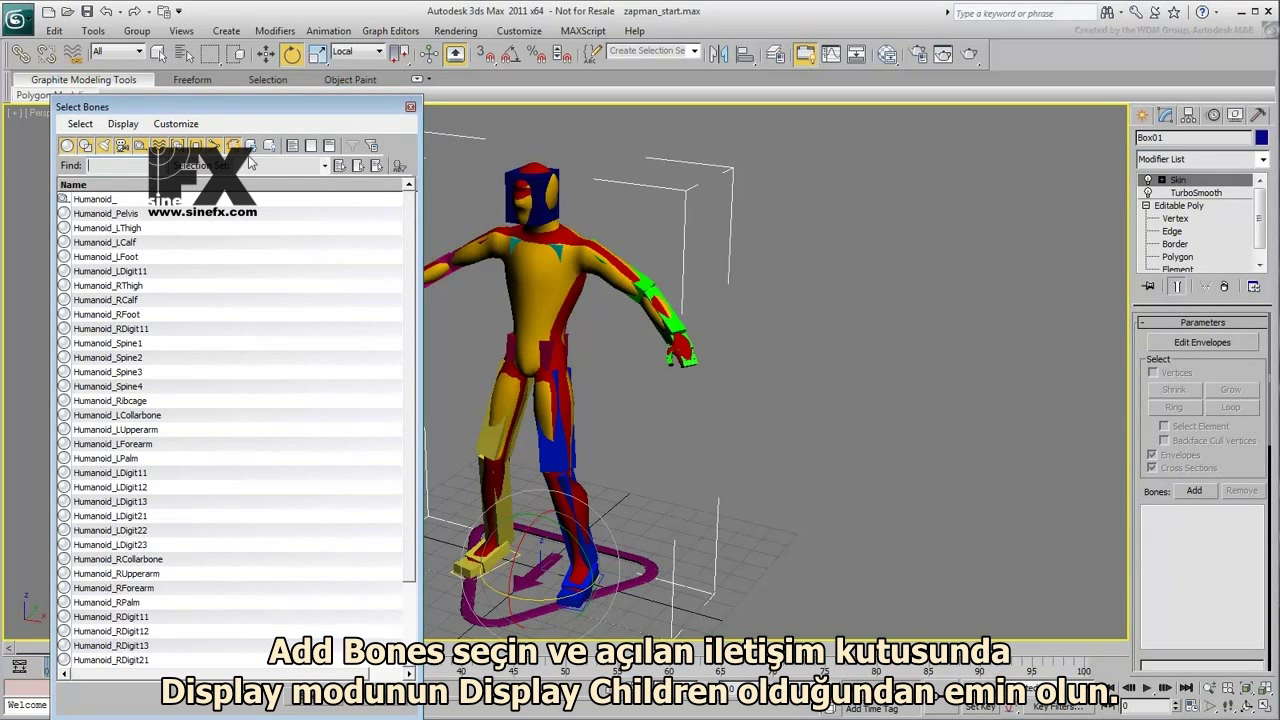
click(122, 124)
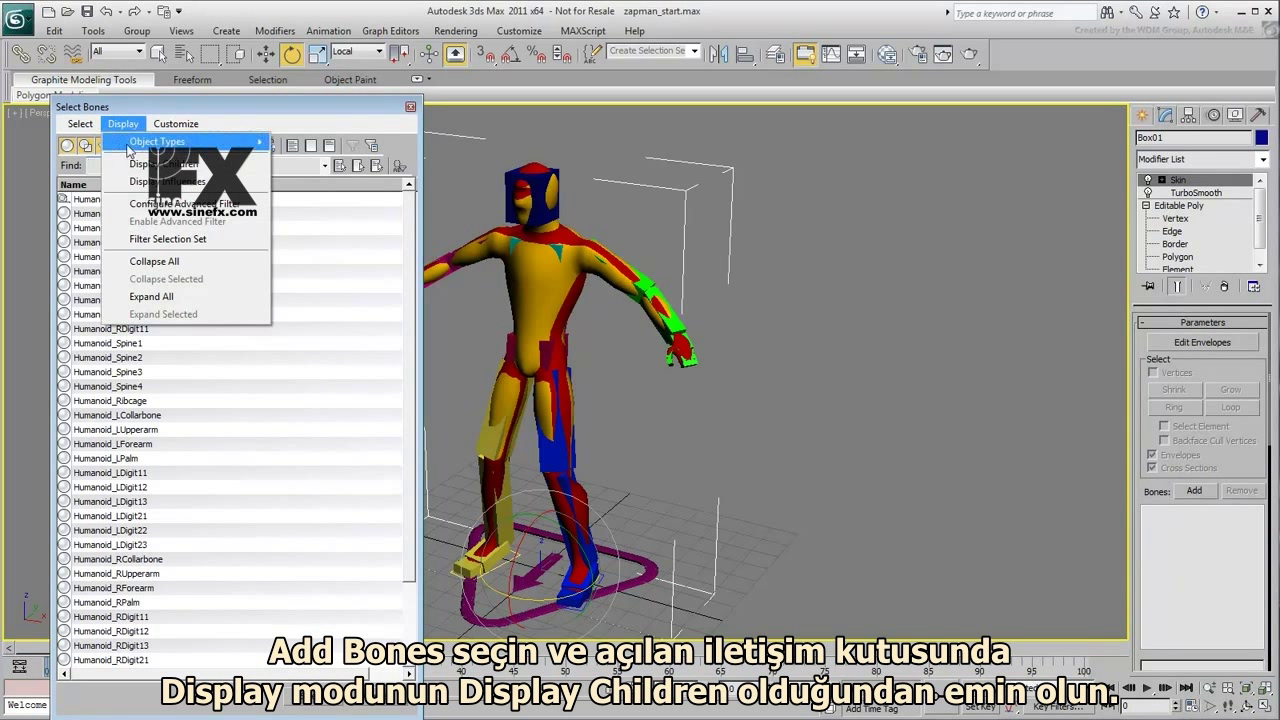
click(165, 163)
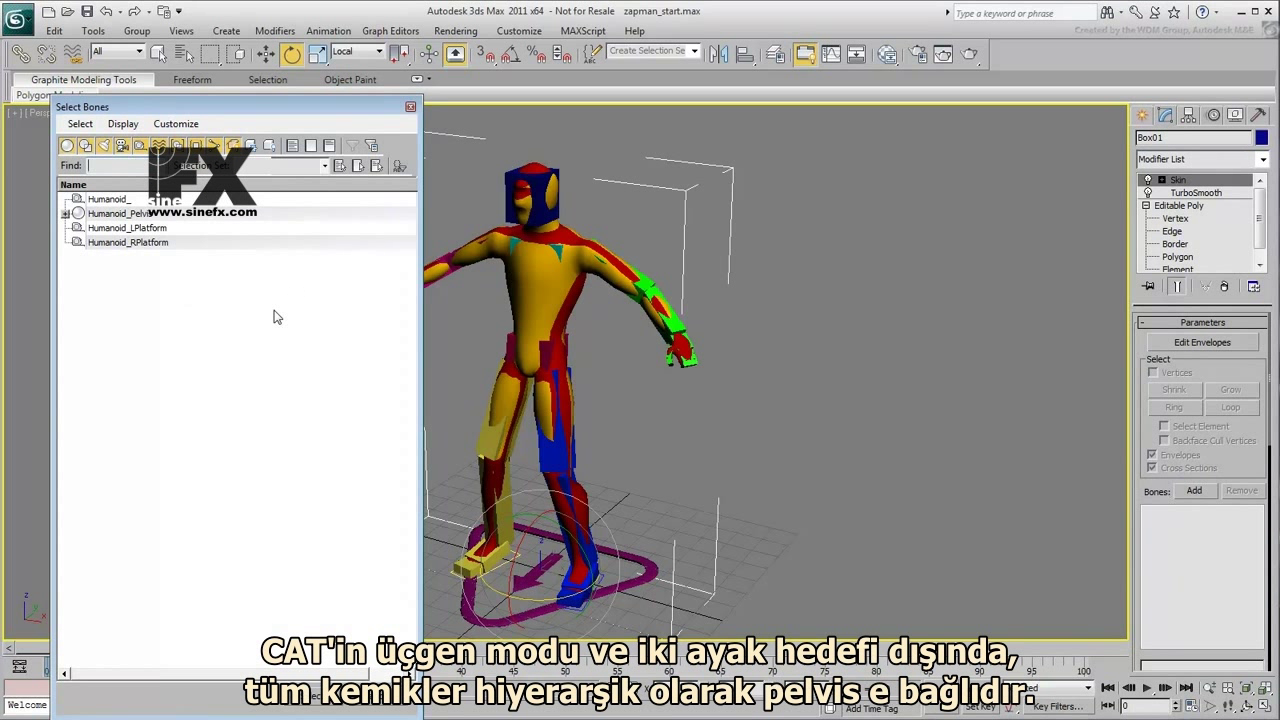
click(65, 214)
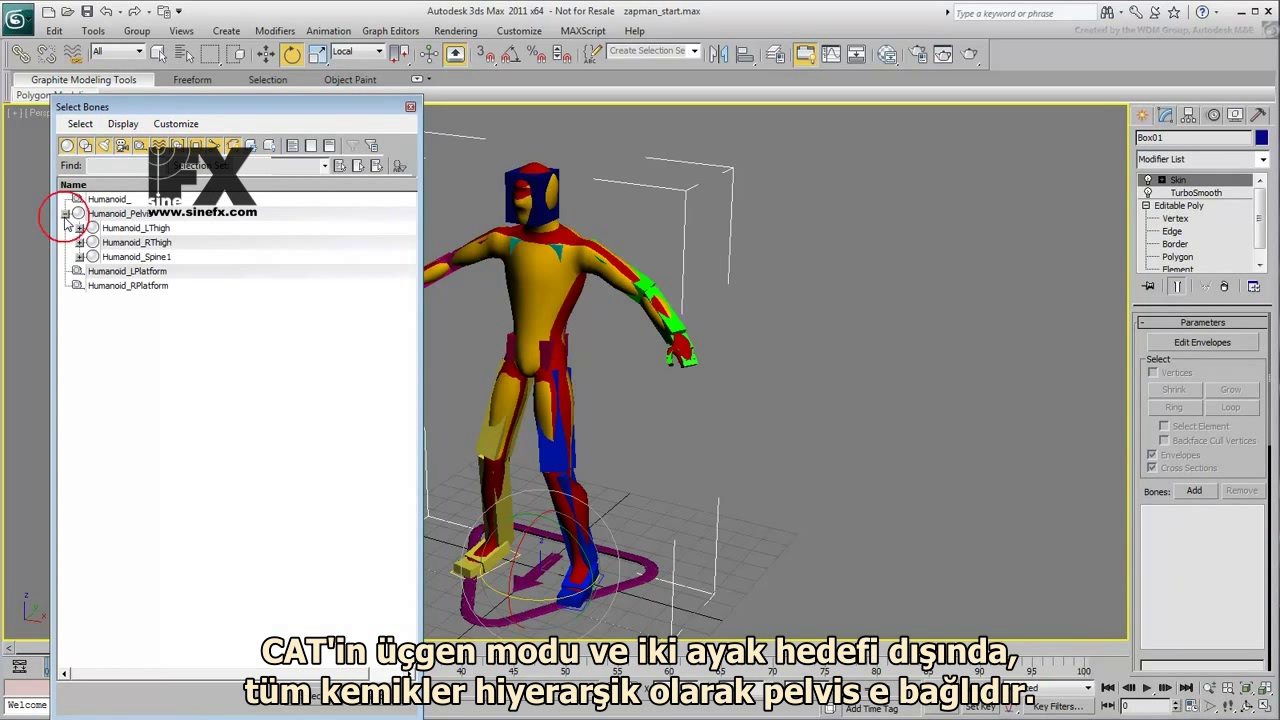
click(130, 215)
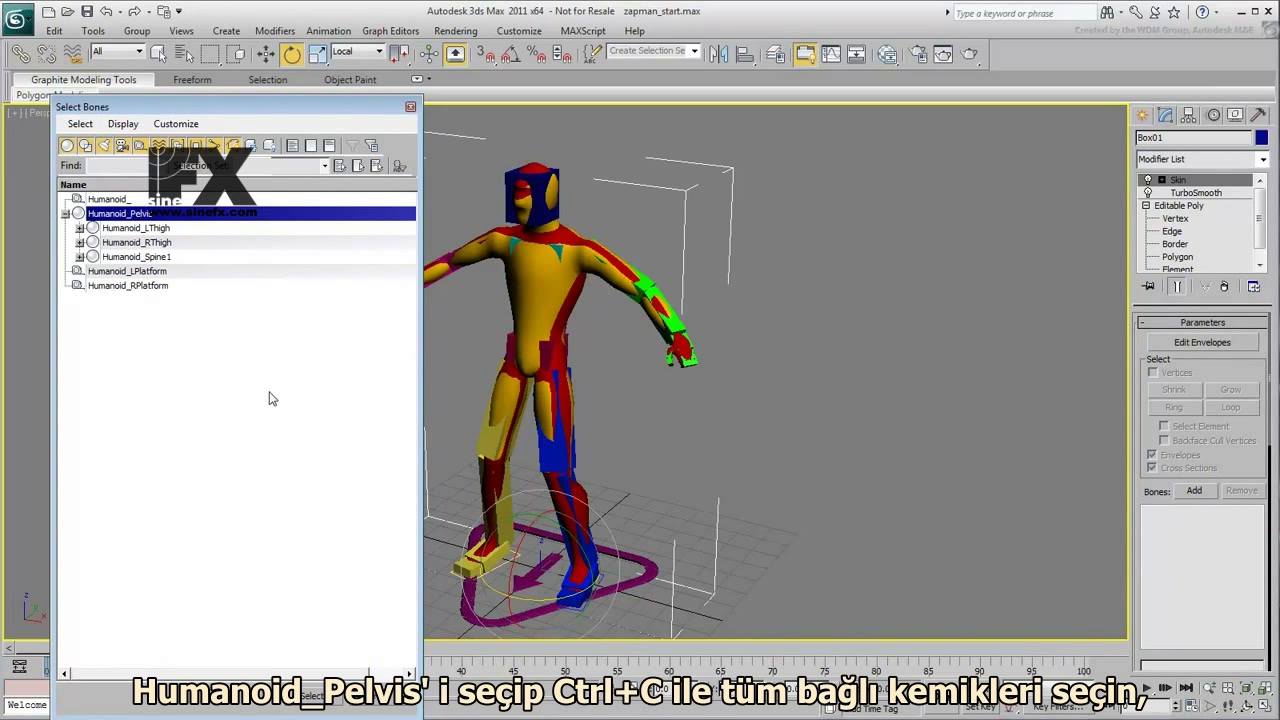
key(ctrl+c)
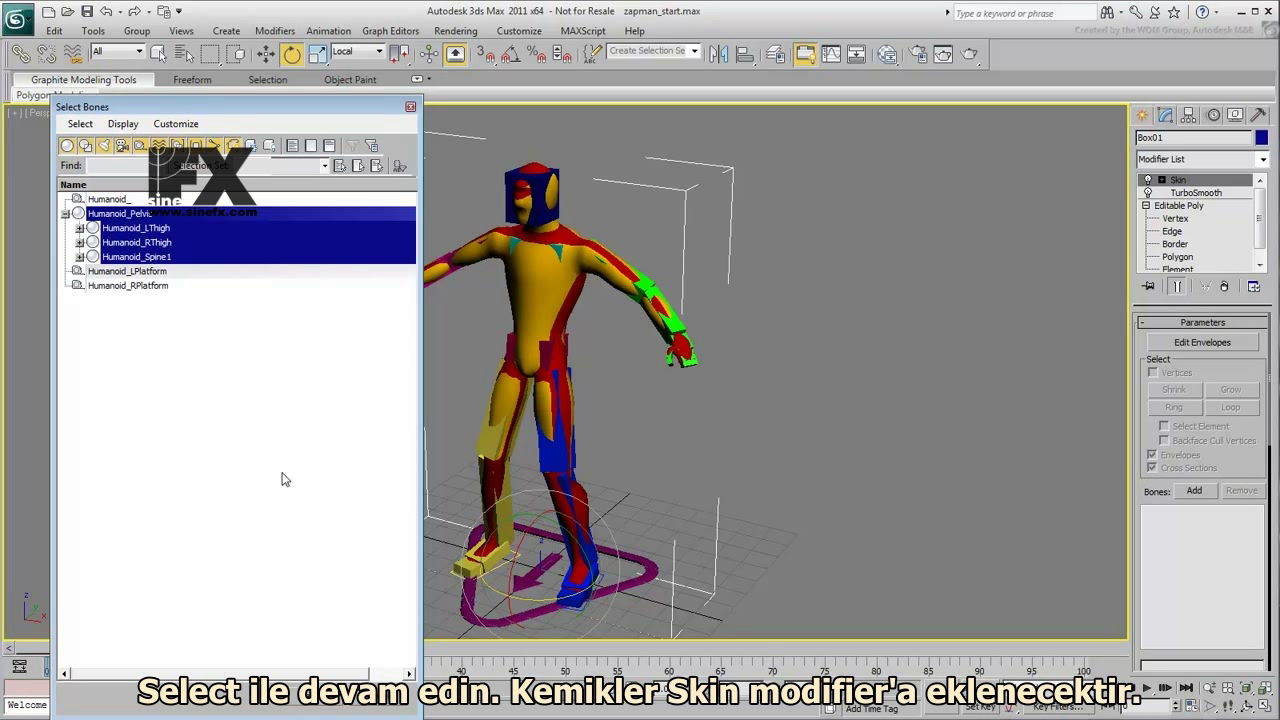
click(310, 705)
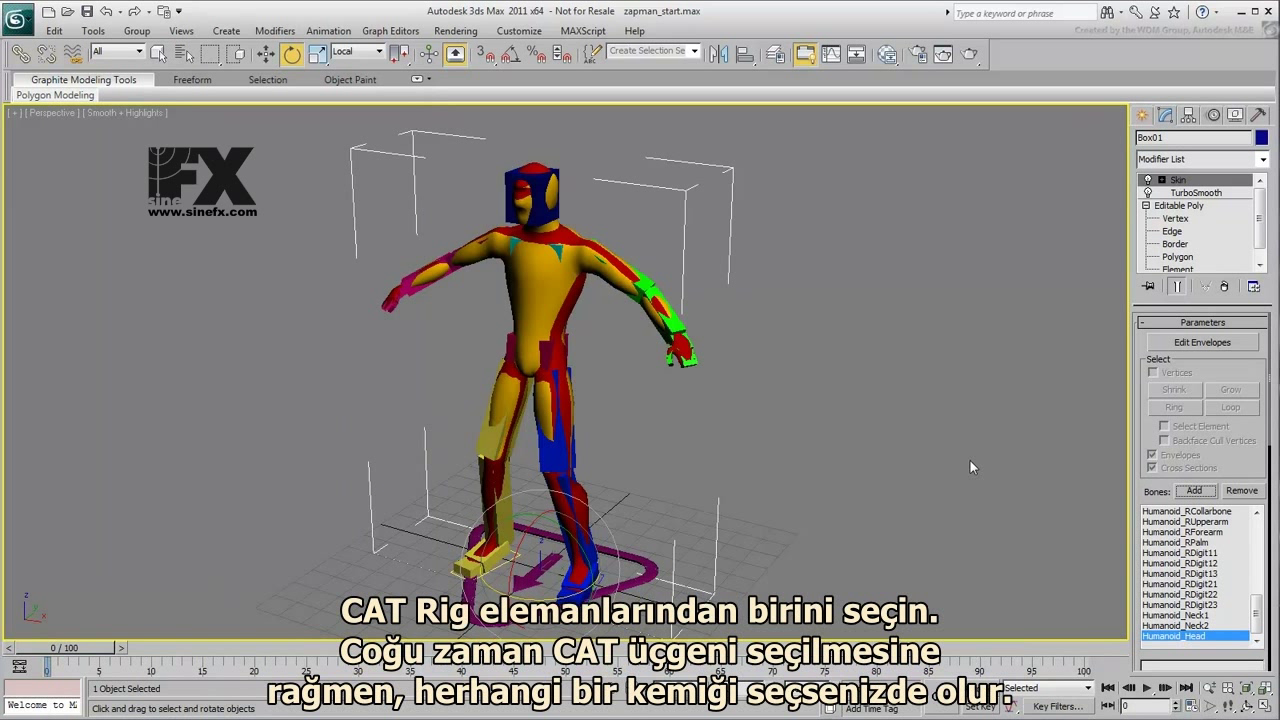
Add a CATMotion layer to the Humanoid_ rig and switch the rig from Setup to Animation mode
click(646, 572)
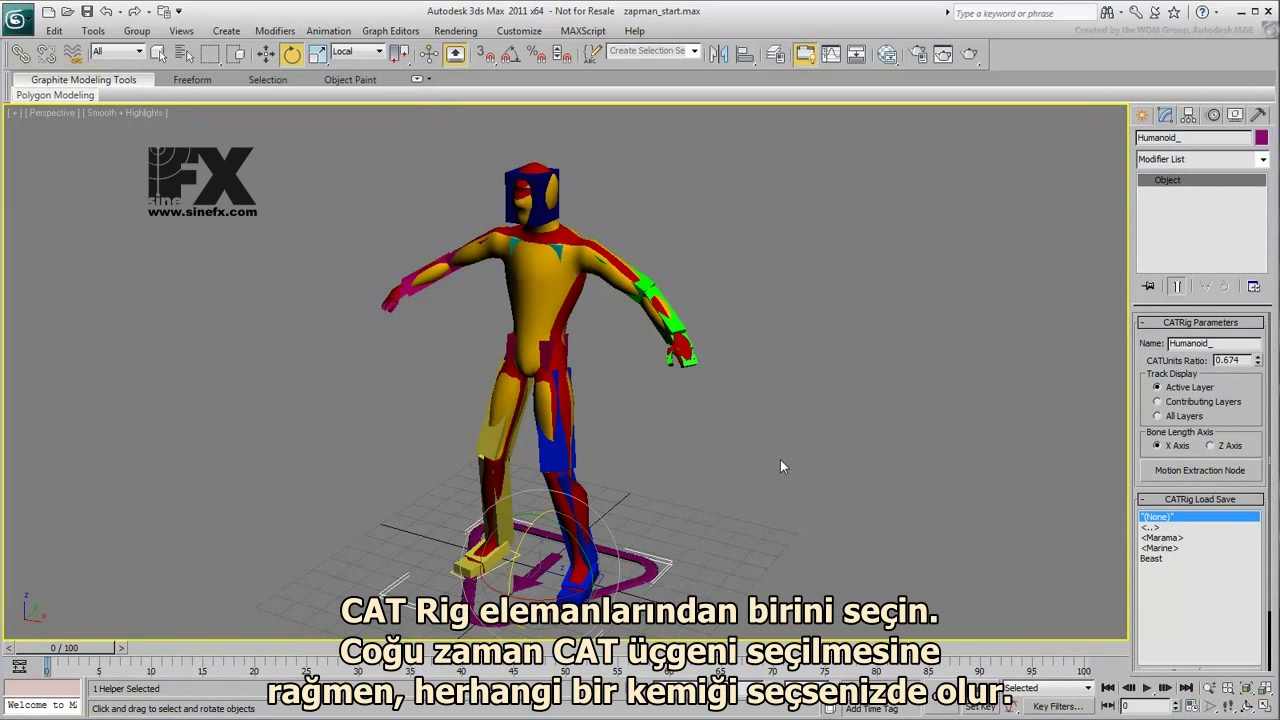
click(1211, 116)
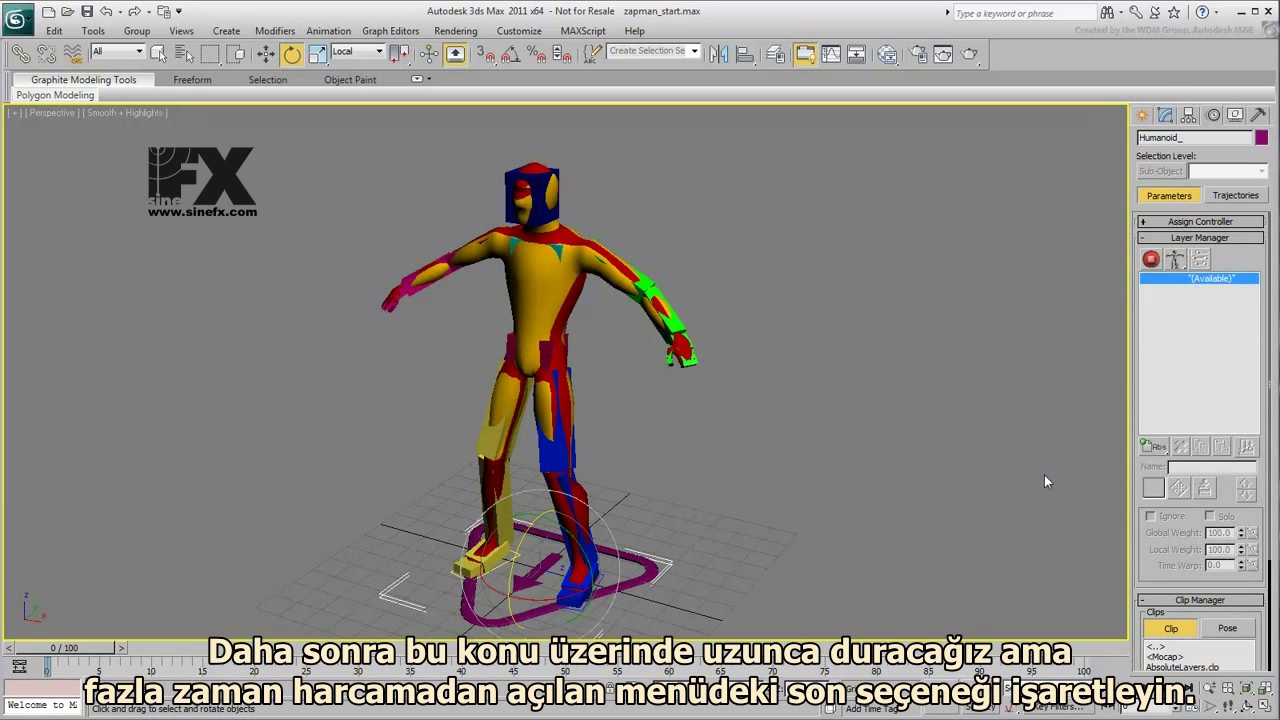
drag(1153, 446, 1156, 527)
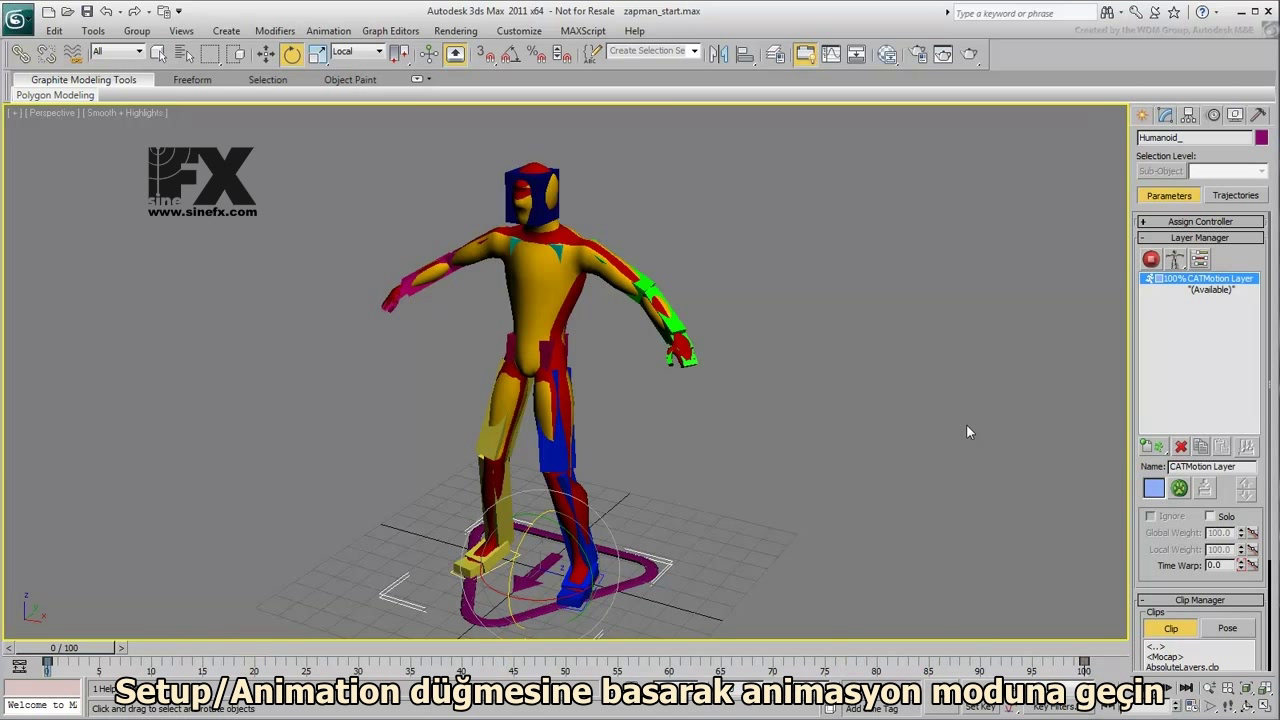
click(1151, 259)
Deselect the rig, play the walk cycle to review the character's motion, and return to the first frame
middle_drag(931, 430, 950, 408)
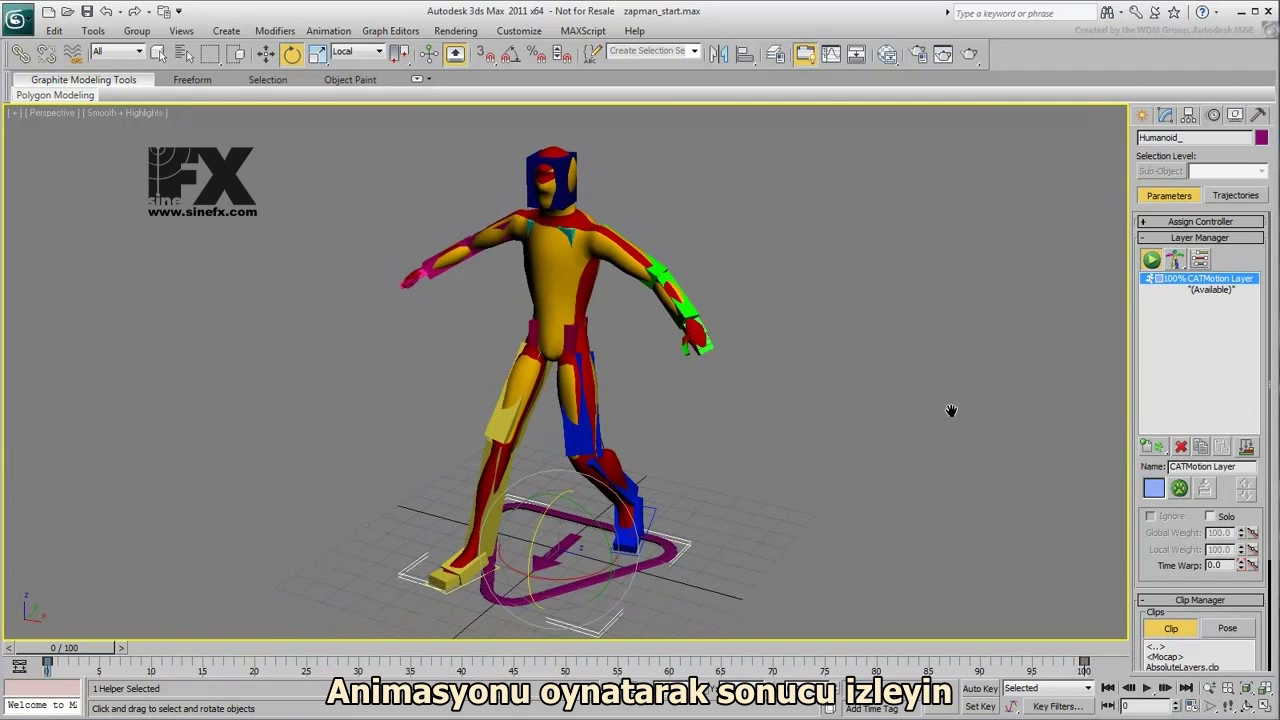
click(950, 408)
click(950, 410)
click(1147, 688)
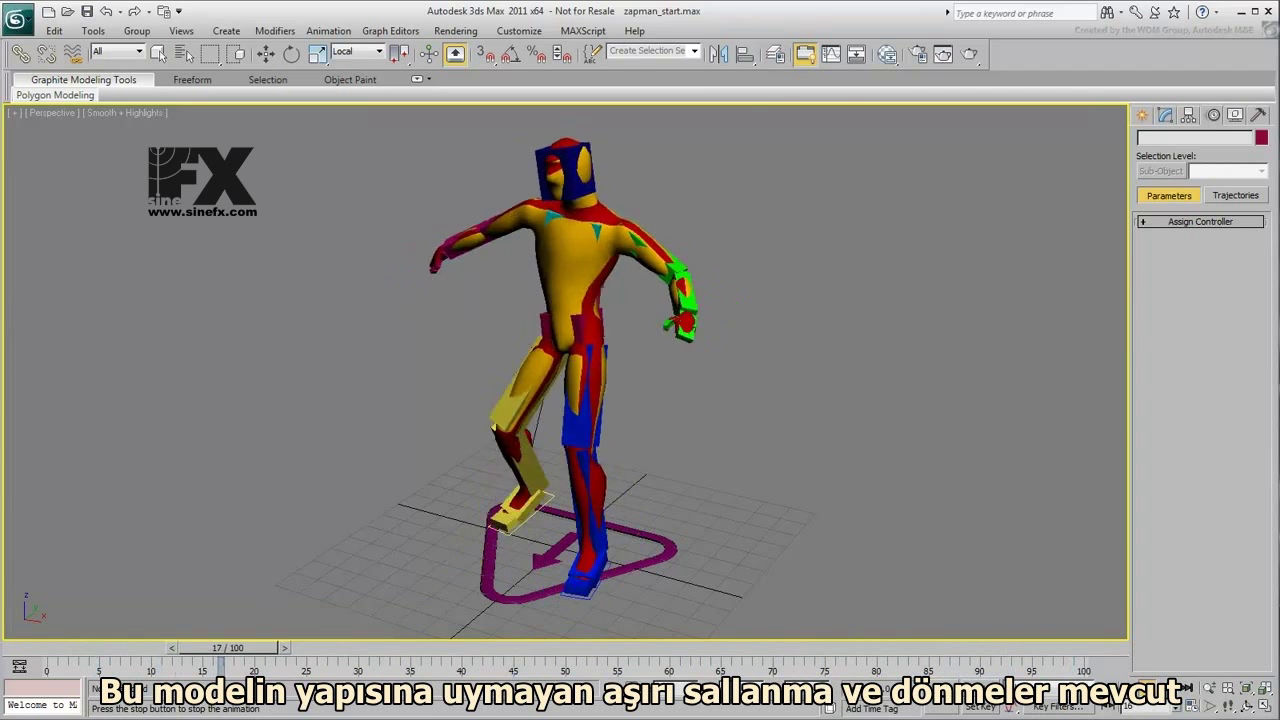
click(1146, 688)
click(1107, 690)
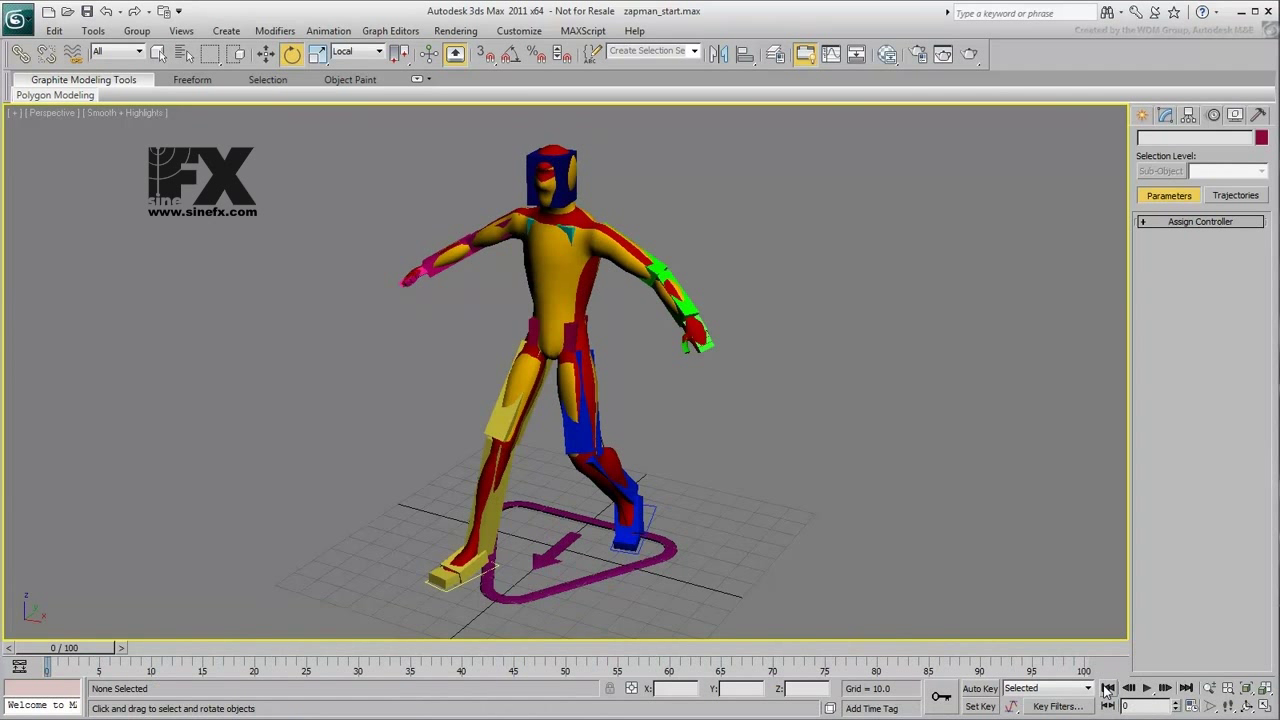